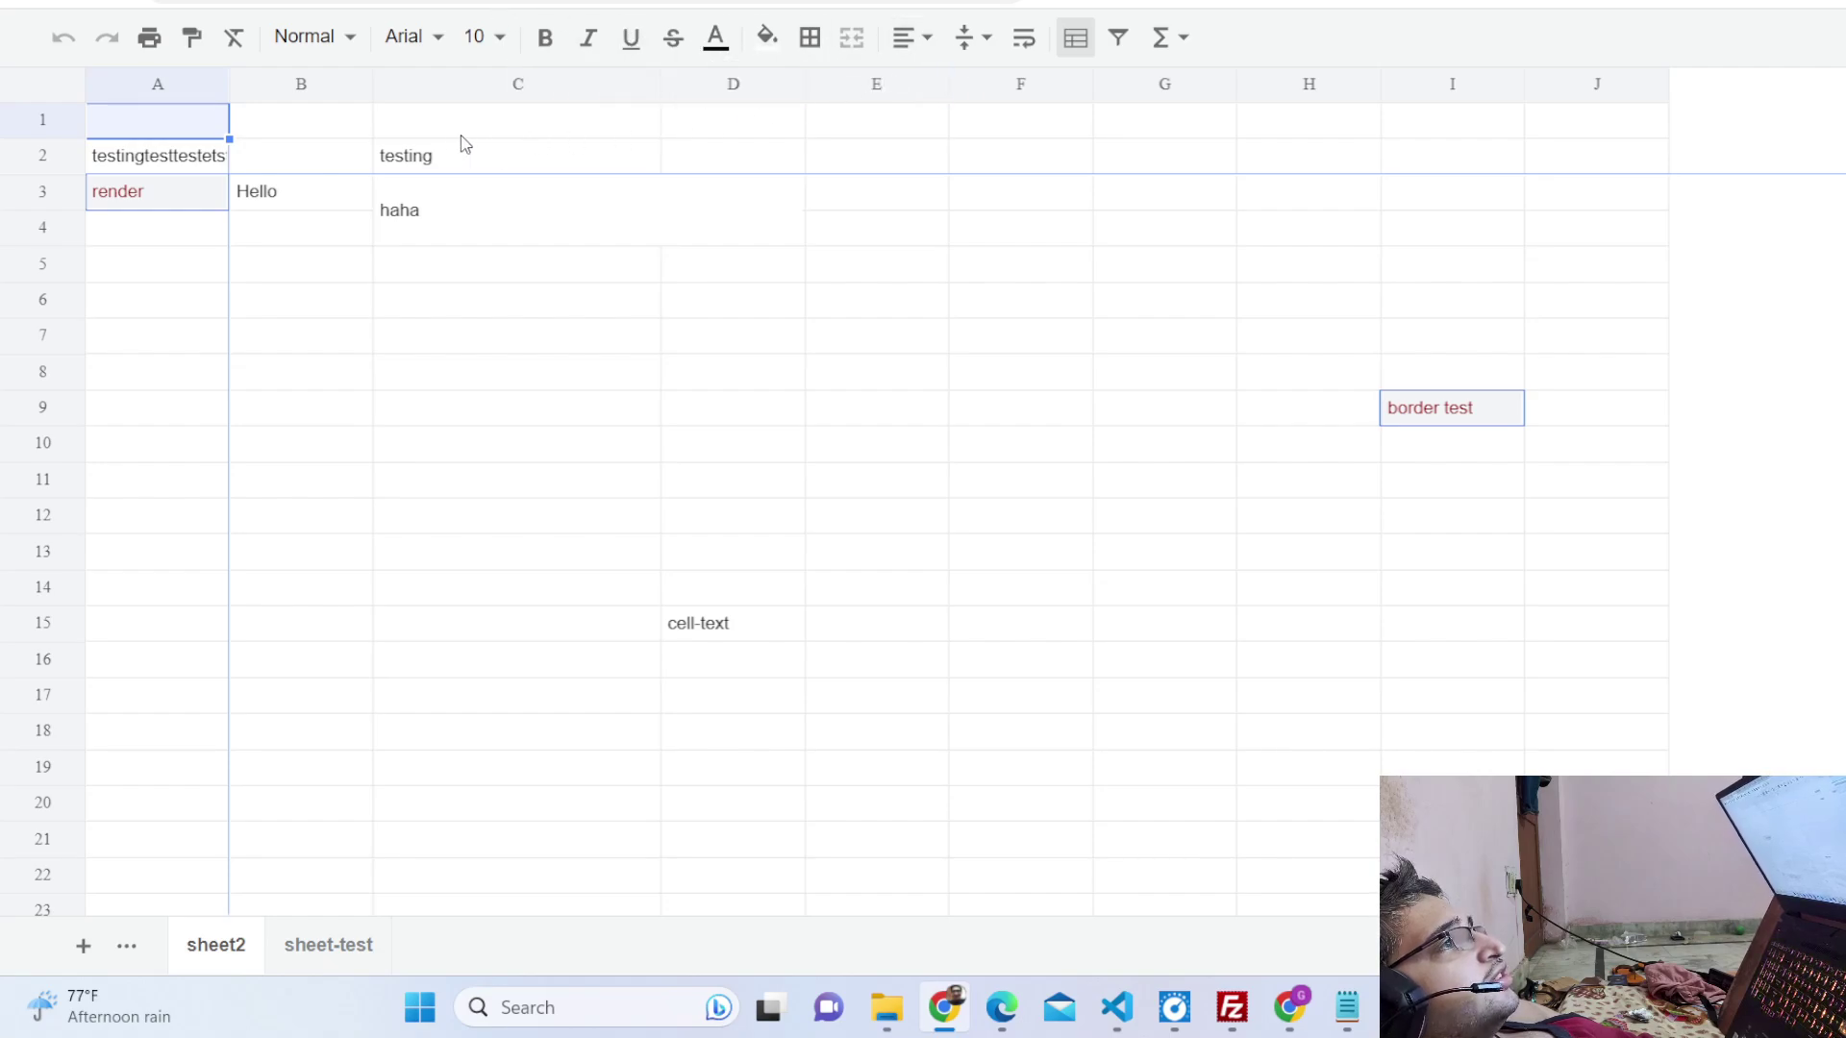
# Clear the leftover test text from A2, B3 ('Hello'), C2 and the merged 'haha' cell.
pyautogui.click(202, 152)
pyautogui.press('Delete')
pyautogui.click(248, 193)
pyautogui.press('Delete')
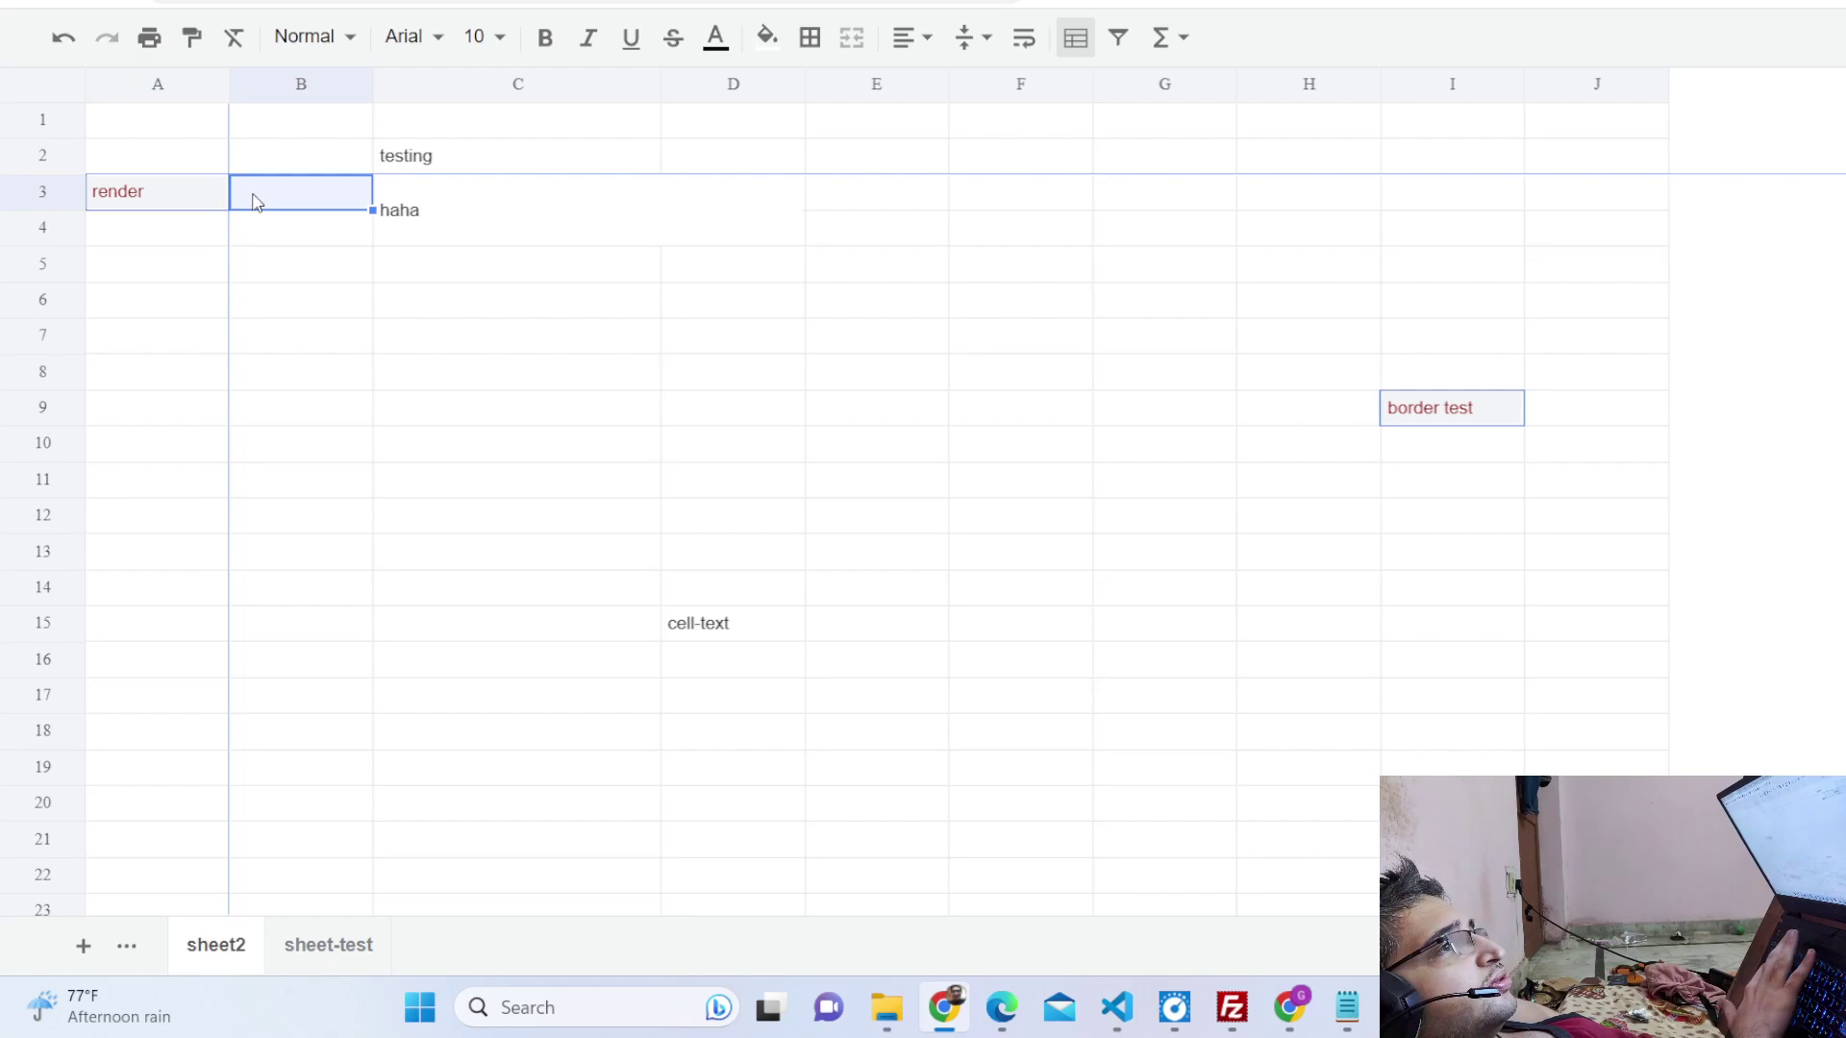
pyautogui.click(433, 156)
pyautogui.press('Delete')
pyautogui.click(399, 206)
pyautogui.press('Delete')
# Clear 'render' from A3, 'cell-text' from D15 and 'border test' from I9.
pyautogui.click(217, 204)
pyautogui.press('Delete')
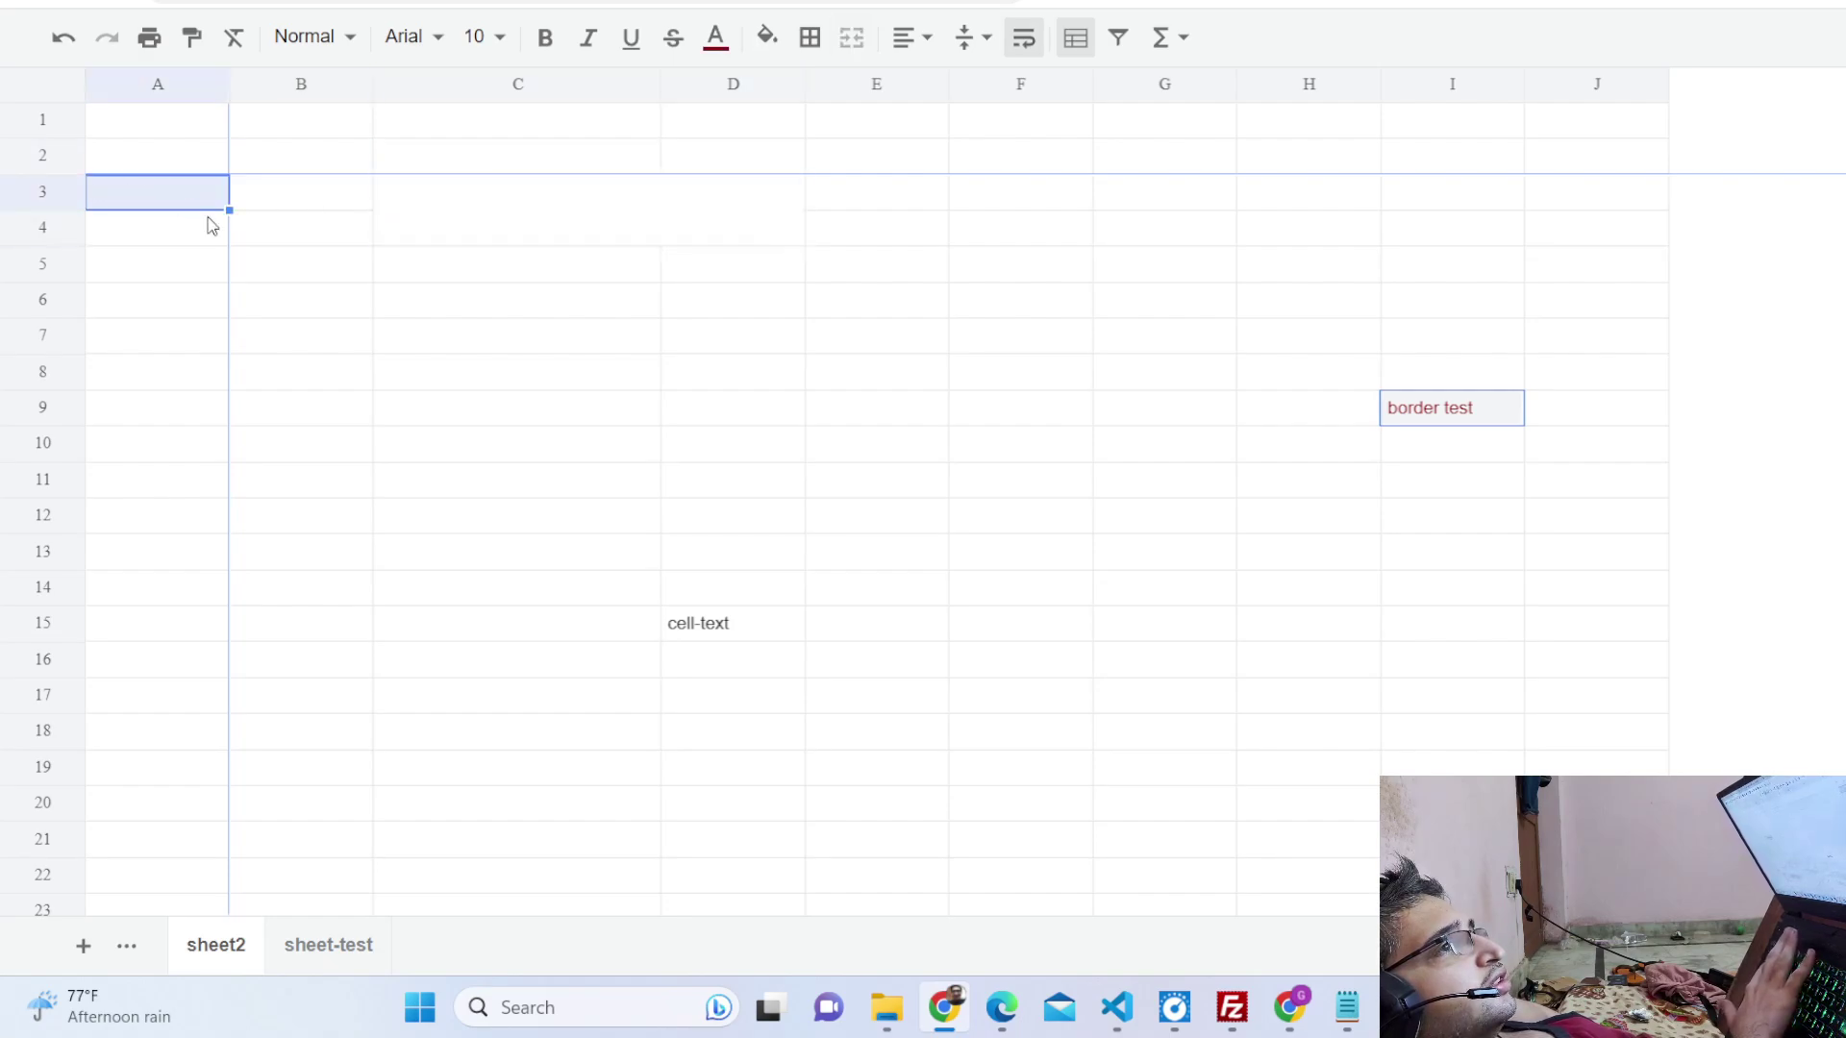
pyautogui.click(664, 620)
pyautogui.press('Delete')
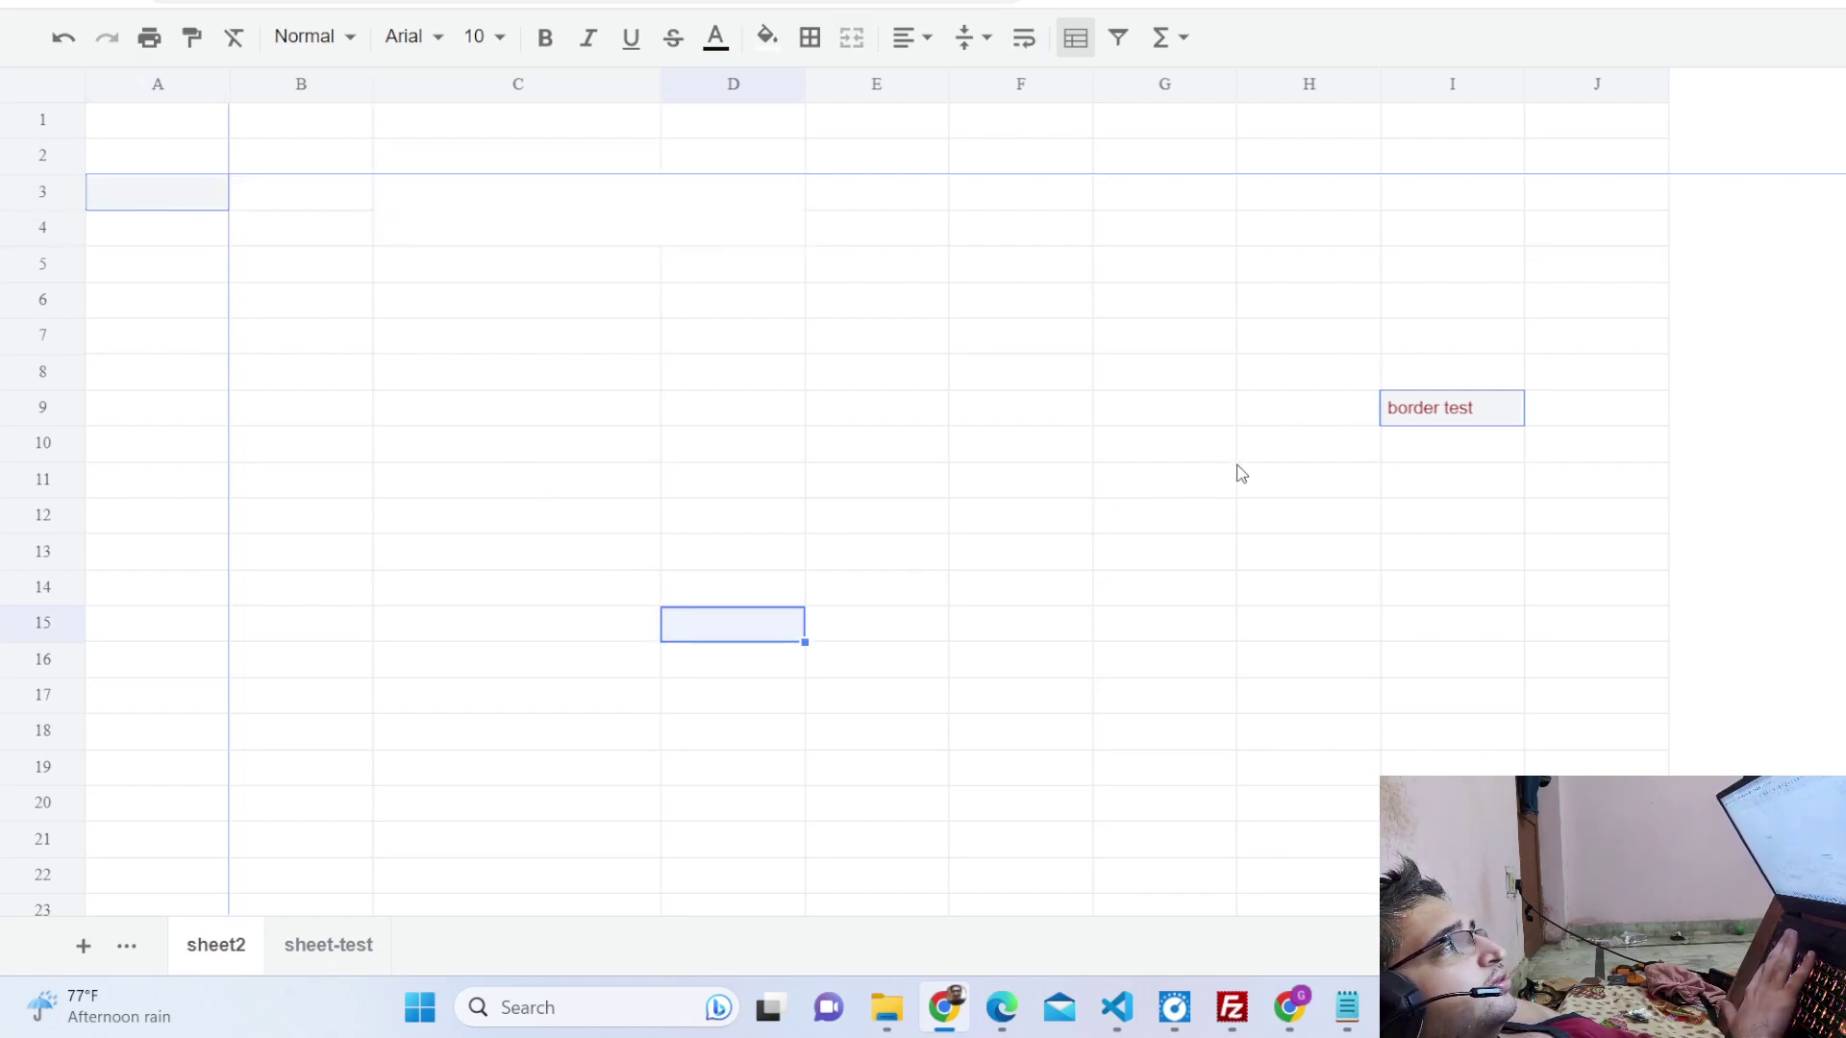
pyautogui.click(1452, 410)
pyautogui.press('Delete')
pyautogui.click(153, 119)
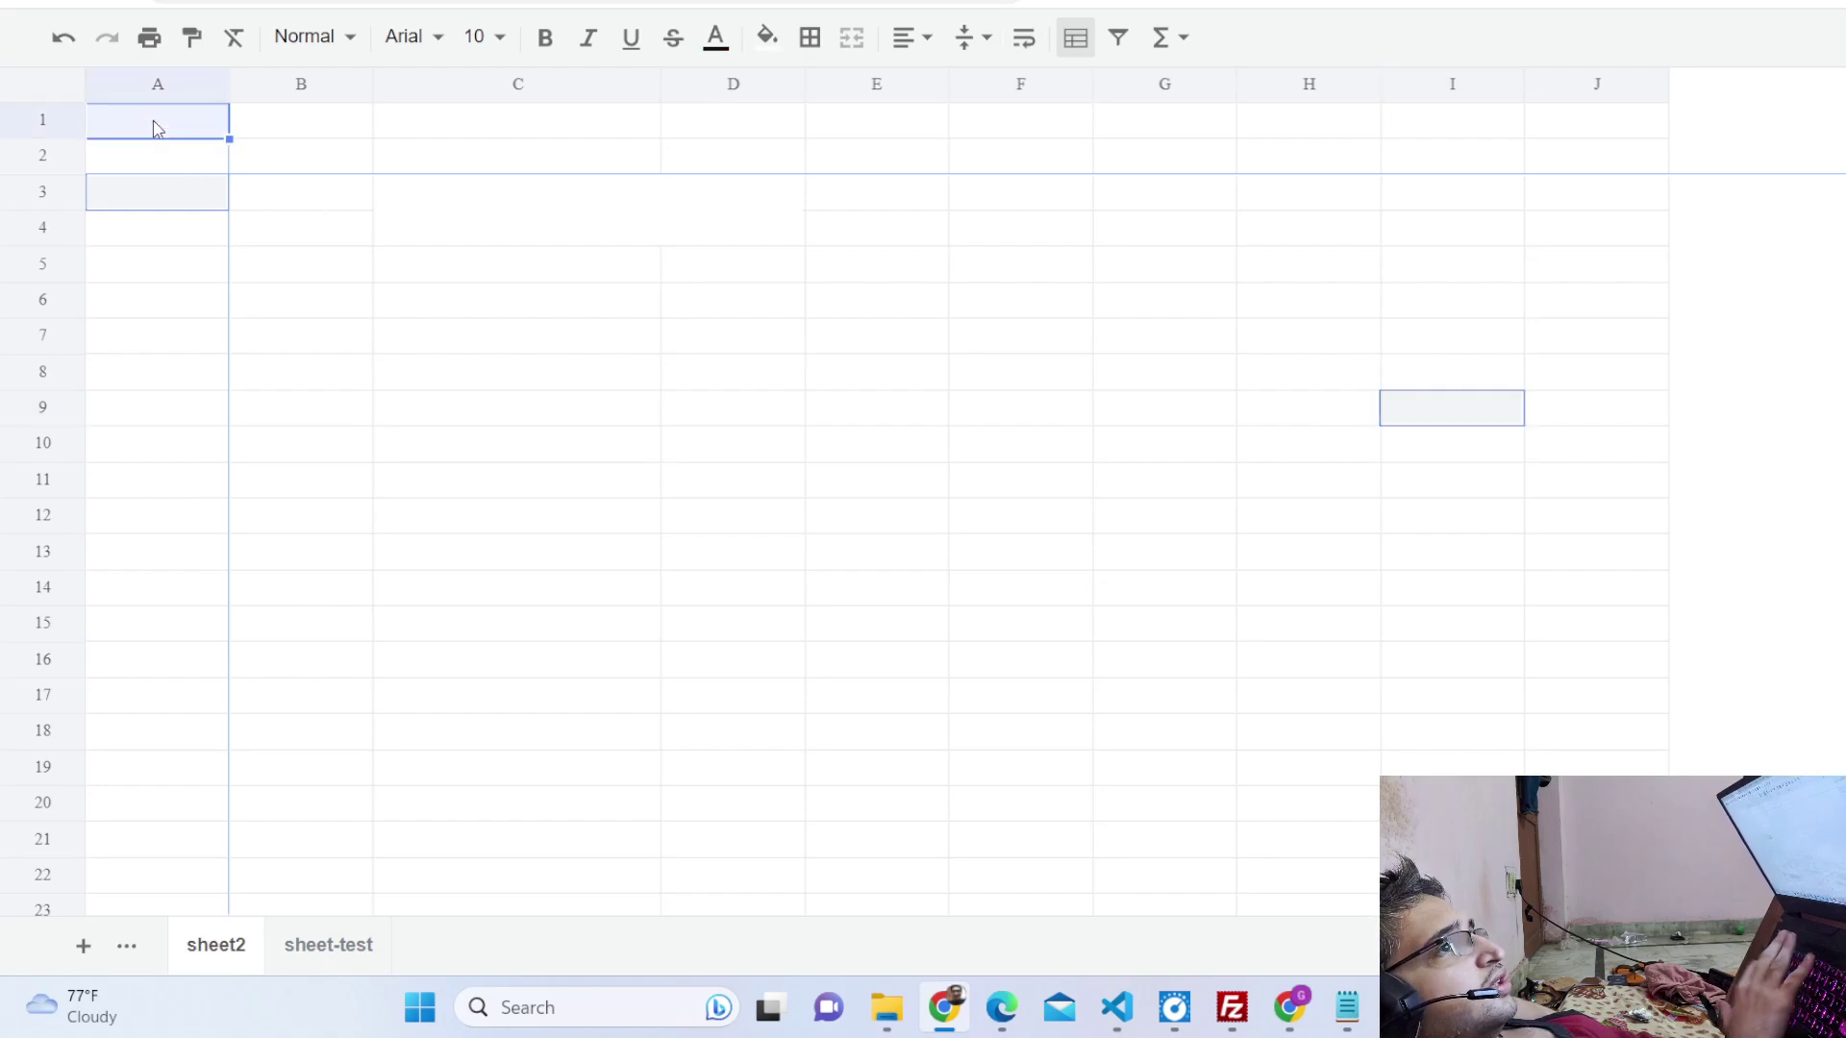
# Enter the headers Name, Age and Country in A1:C1.
pyautogui.write('Name')
pyautogui.press('Tab')
pyautogui.write('A')
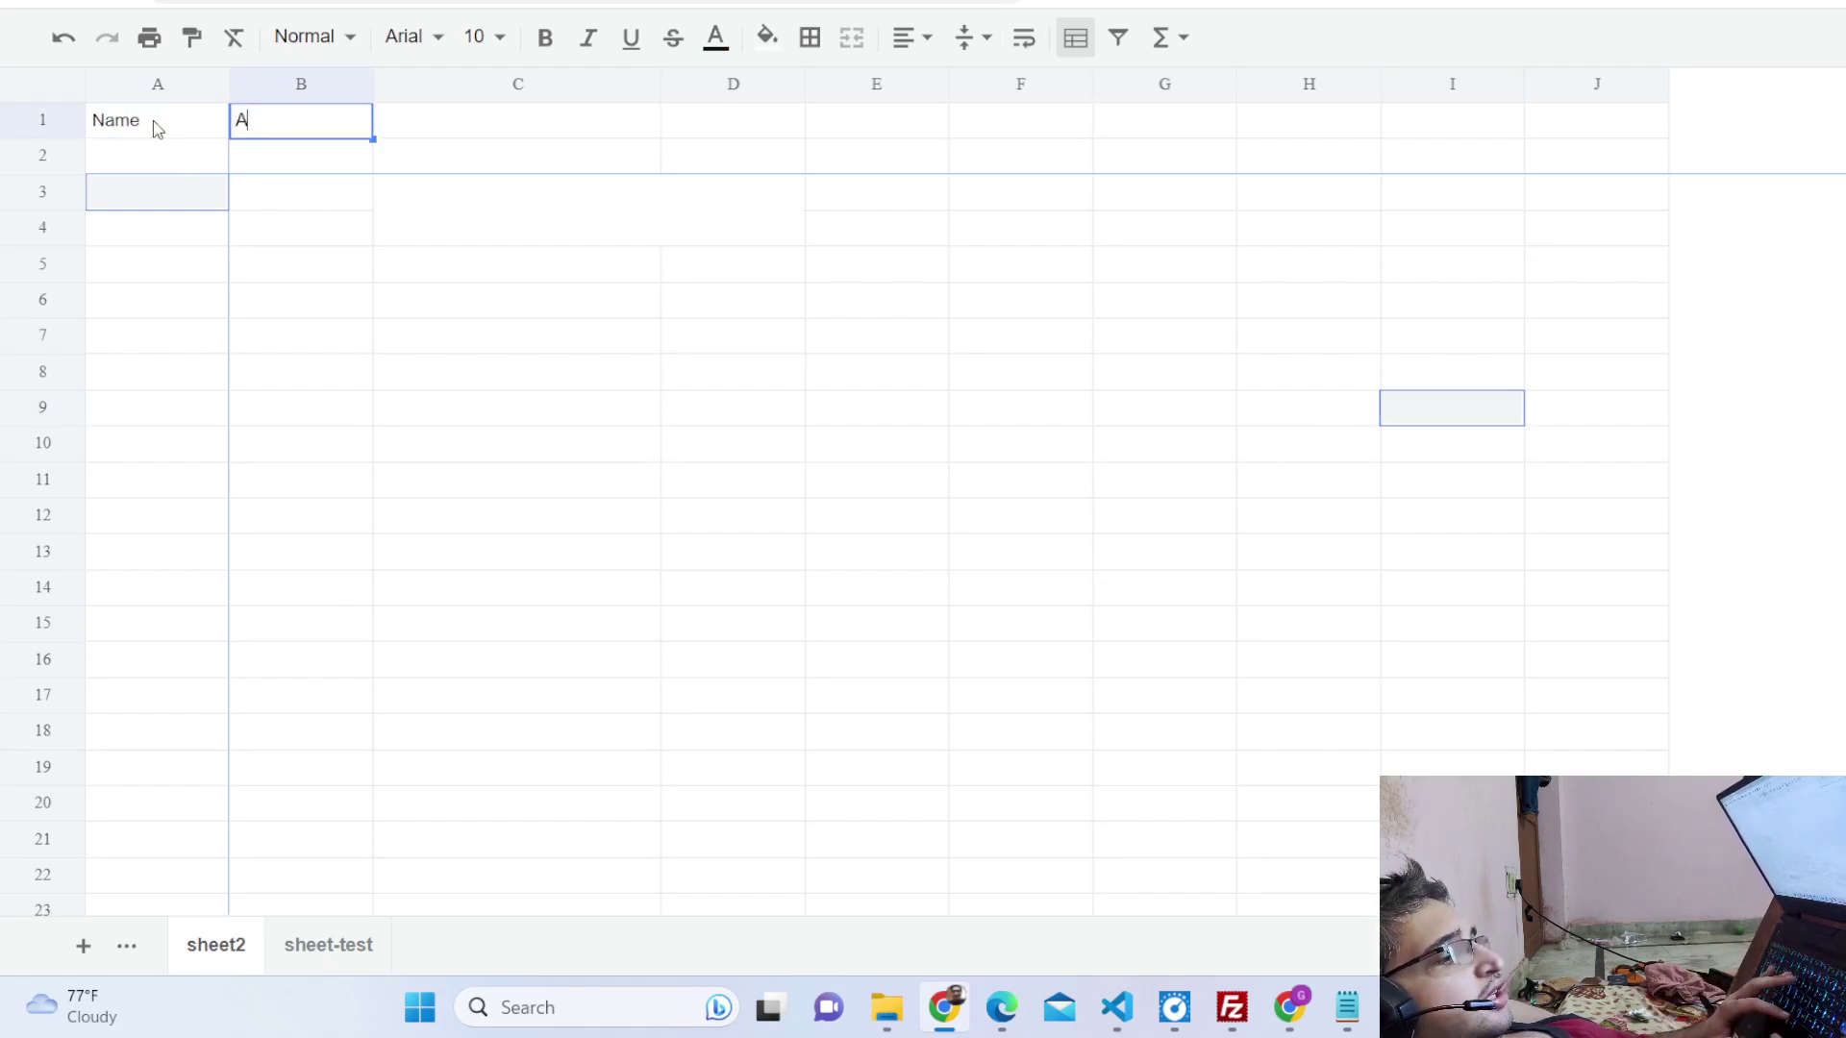
pyautogui.press('Tab')
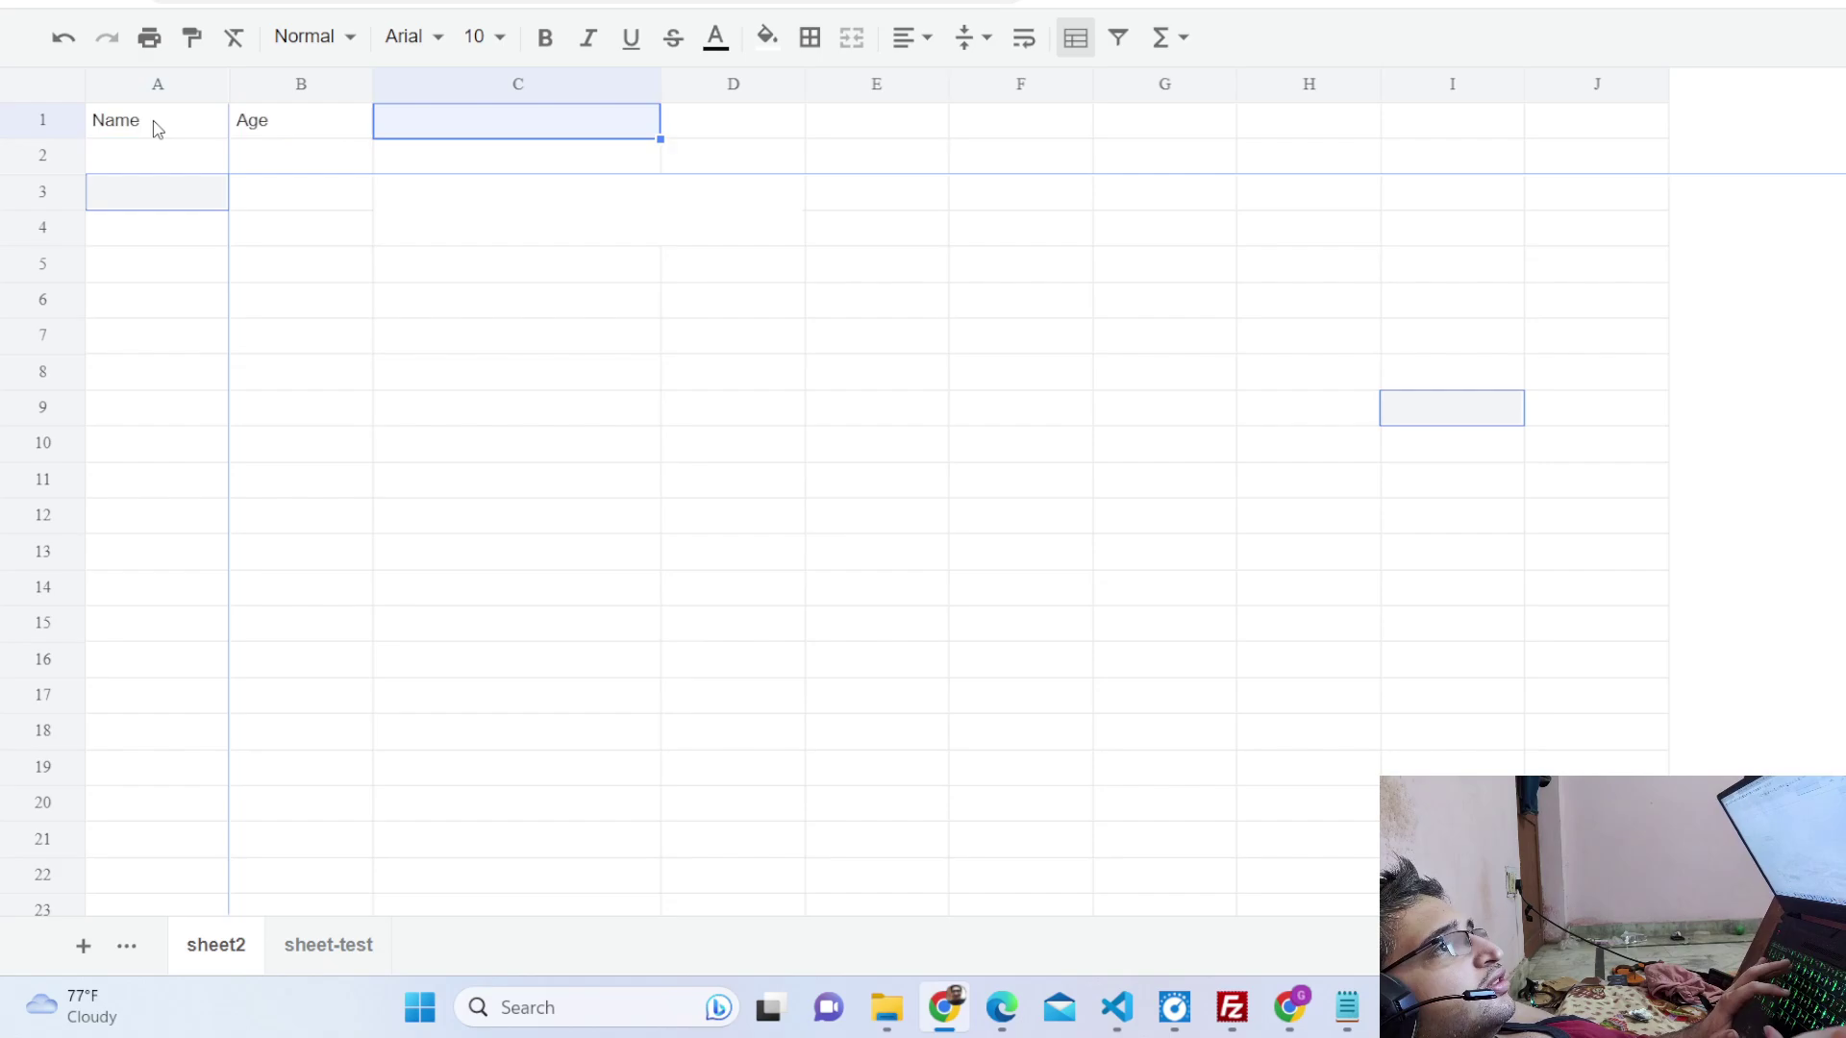
pyautogui.write('Country')
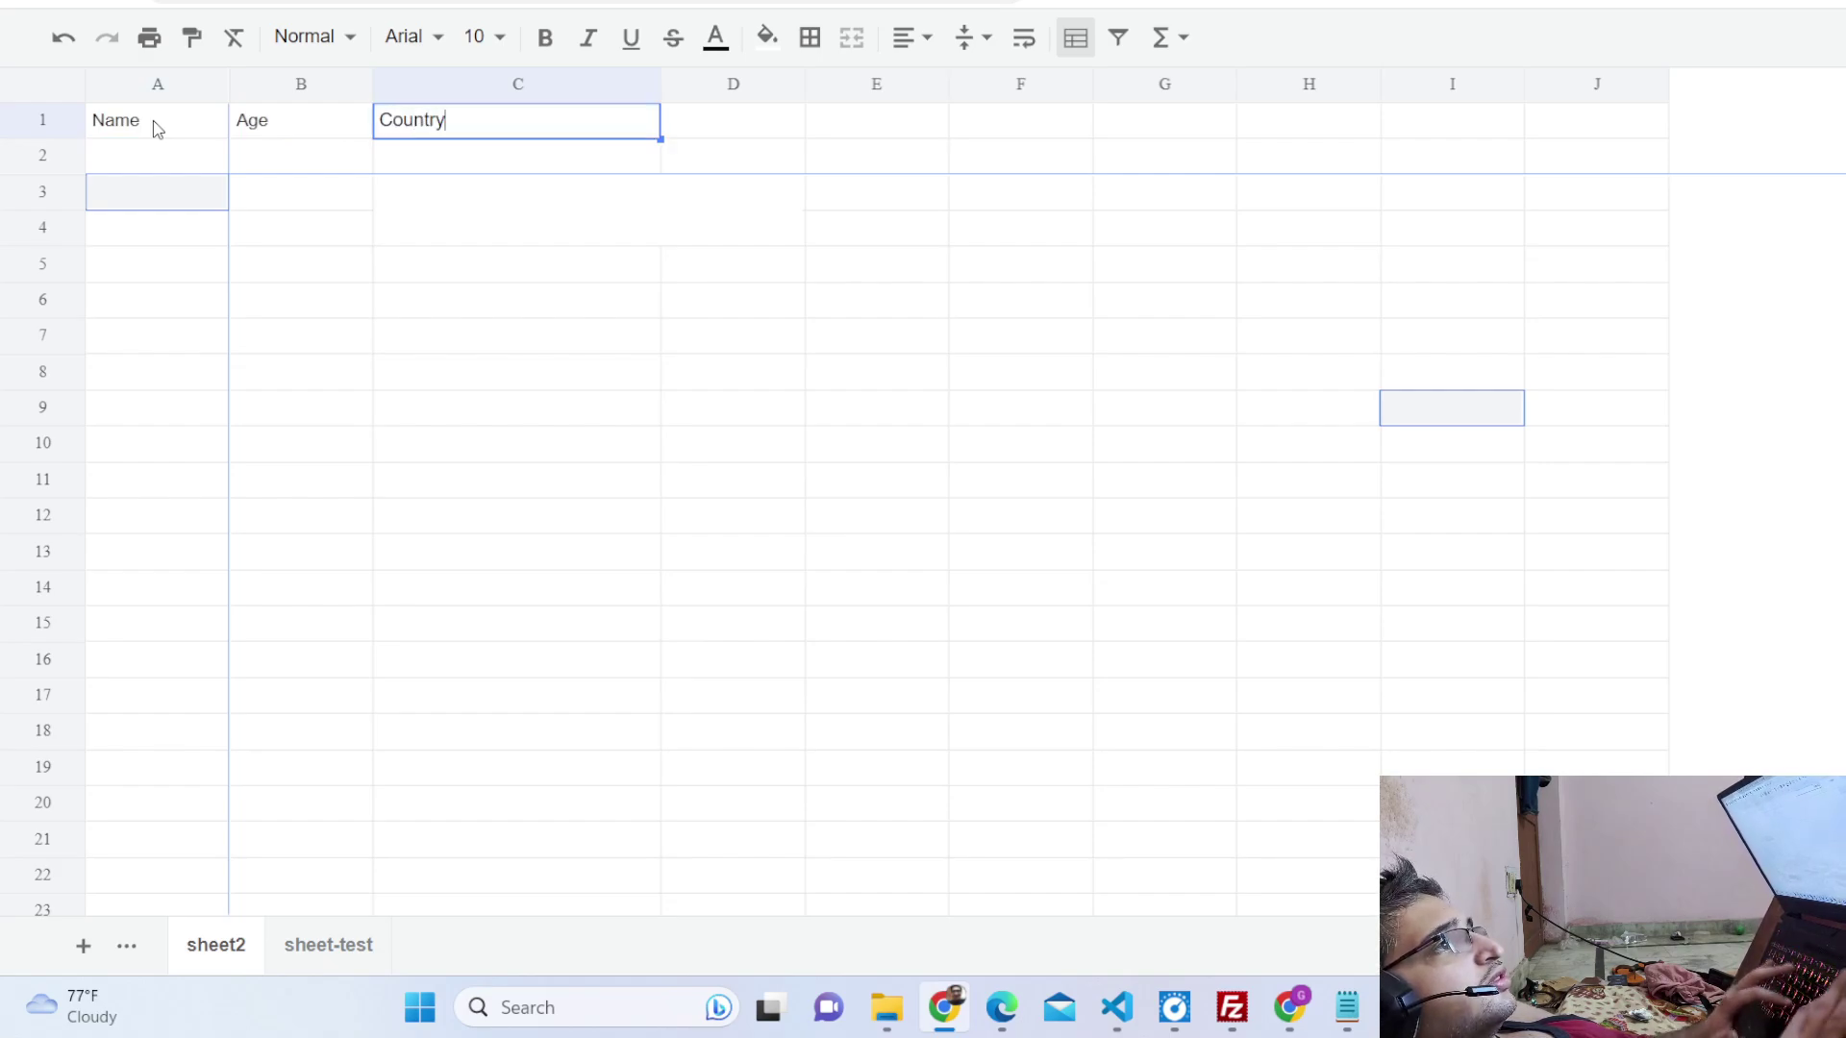
pyautogui.press('Return')
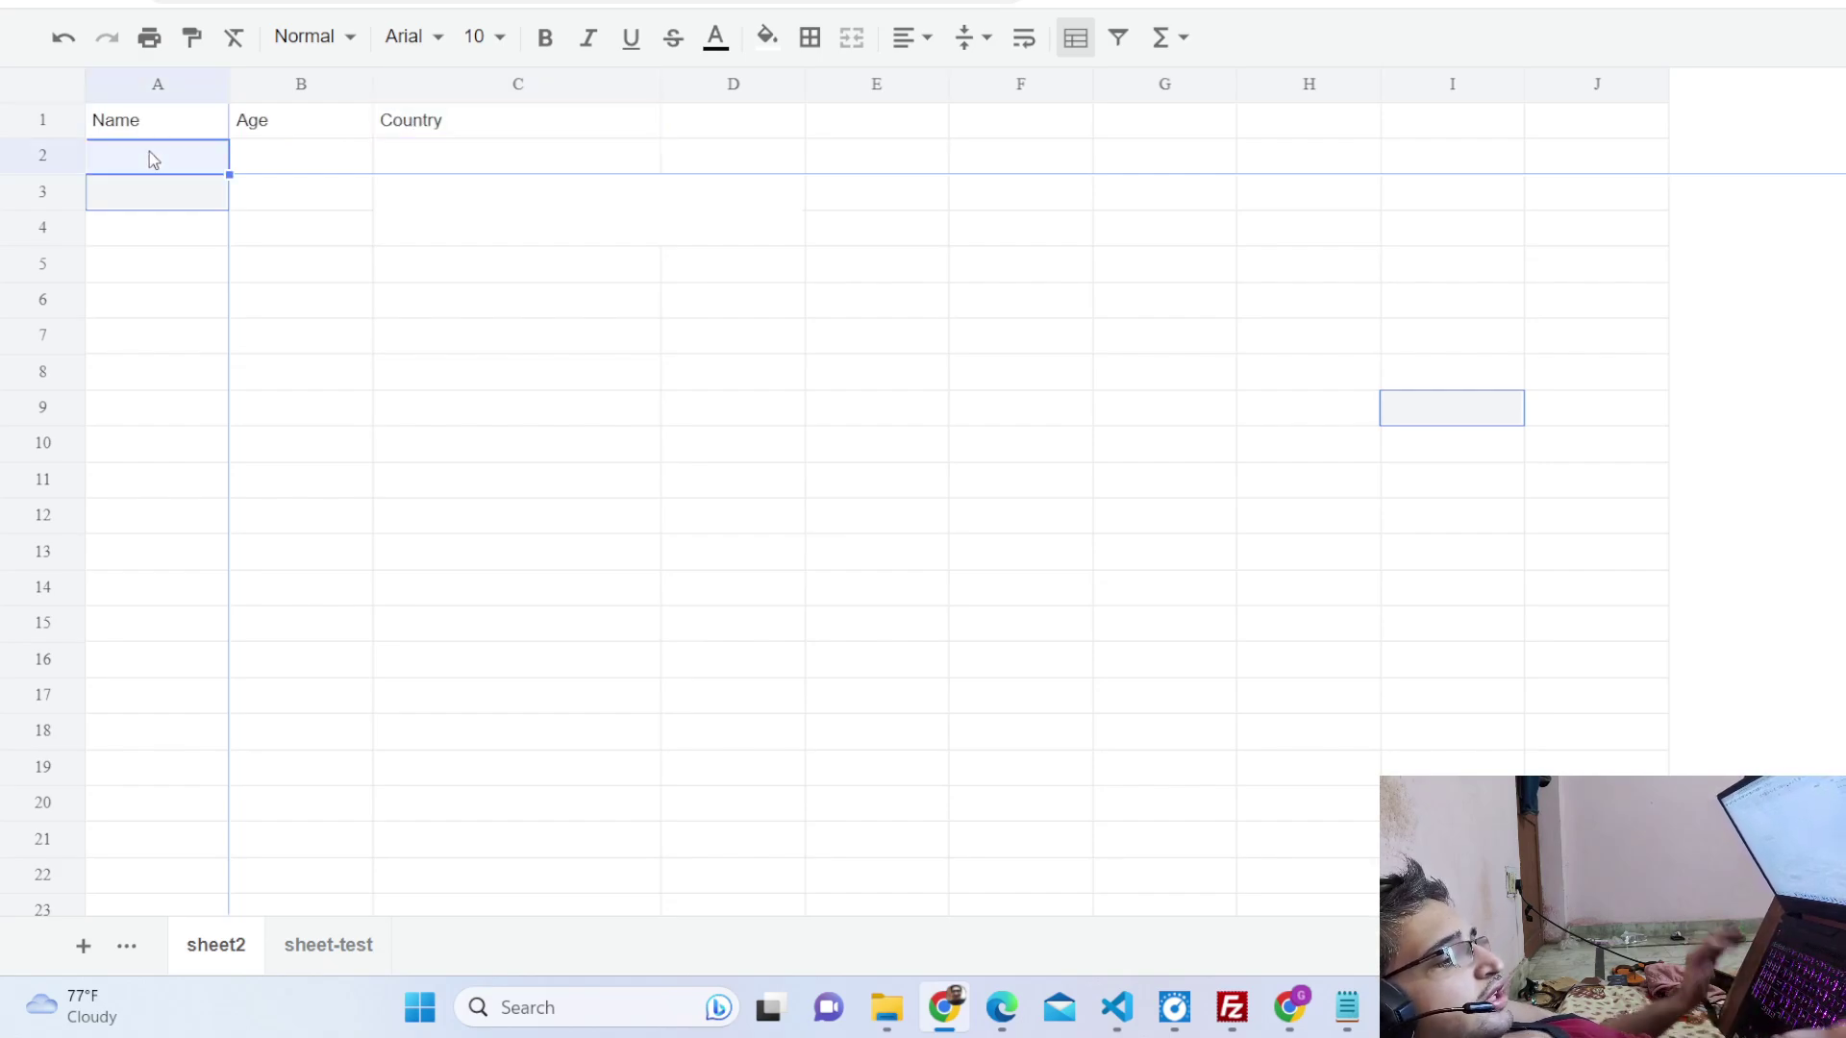
# Fill row 2 with a person's name, age 25 and country India.
pyautogui.write('H')
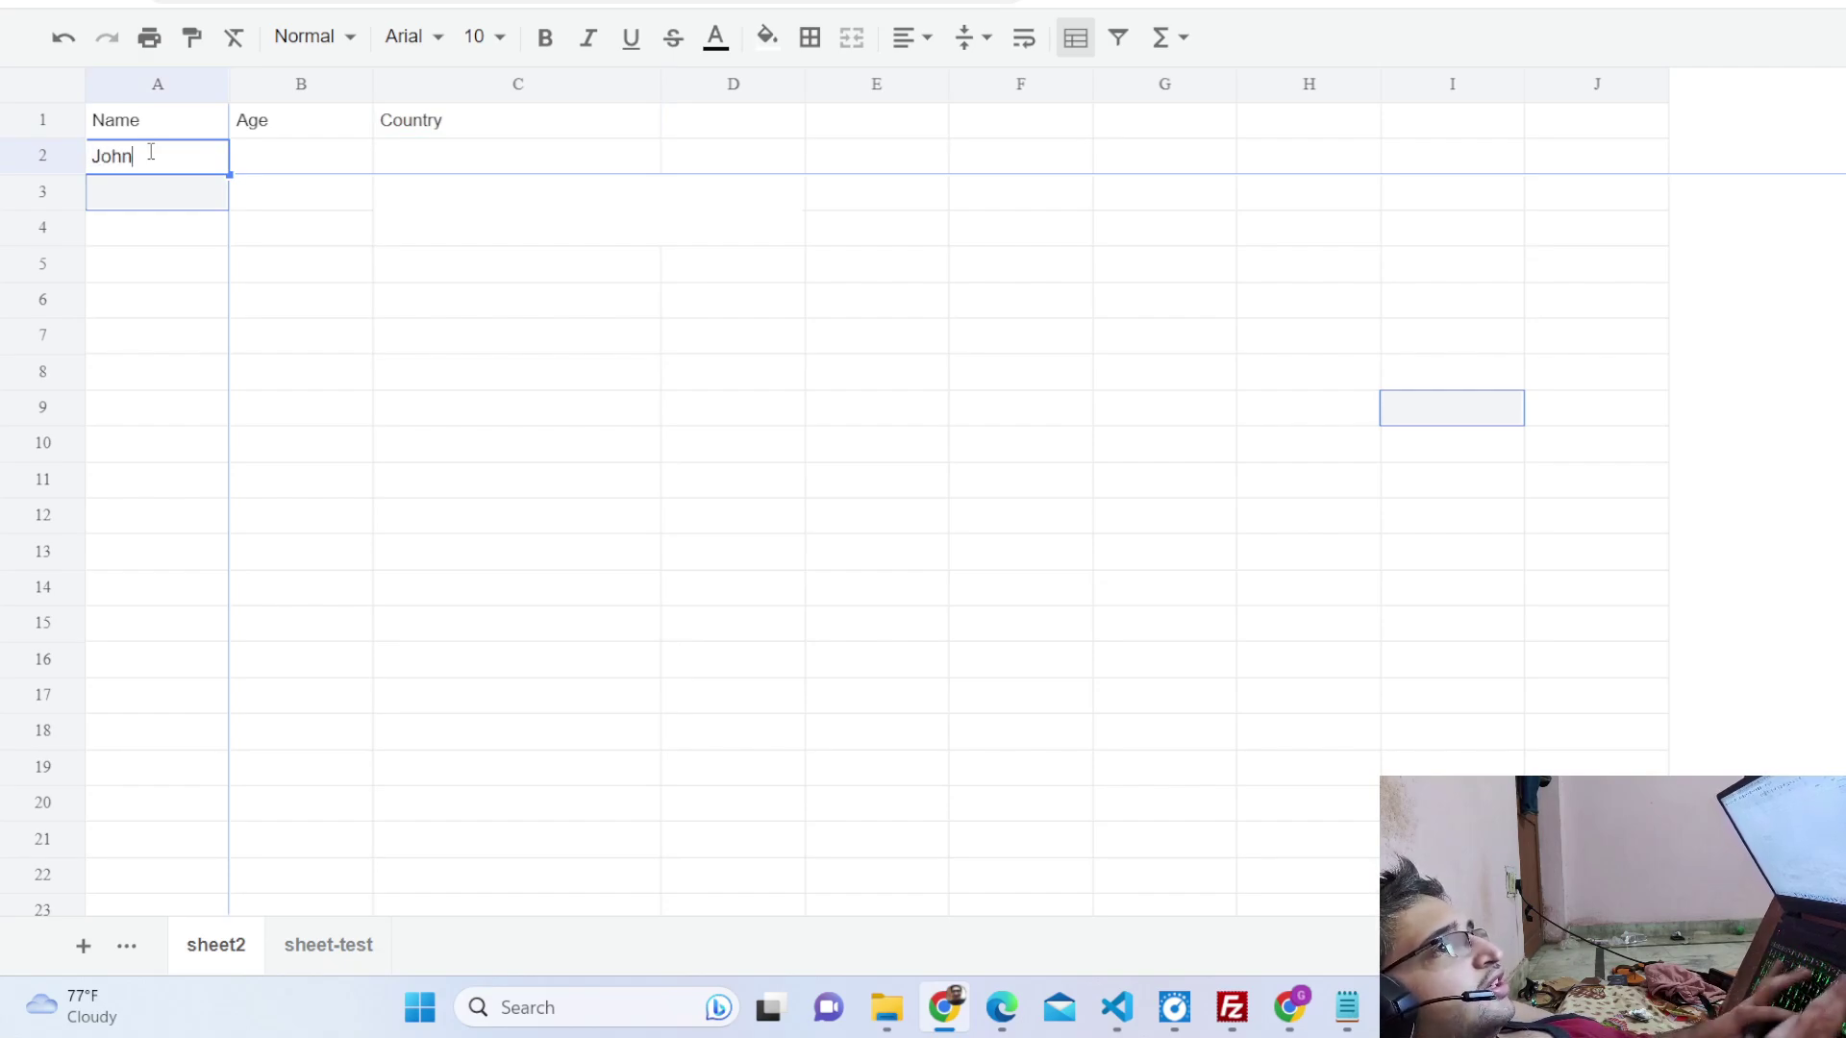
pyautogui.press('Tab')
pyautogui.write('25')
pyautogui.press('Tab')
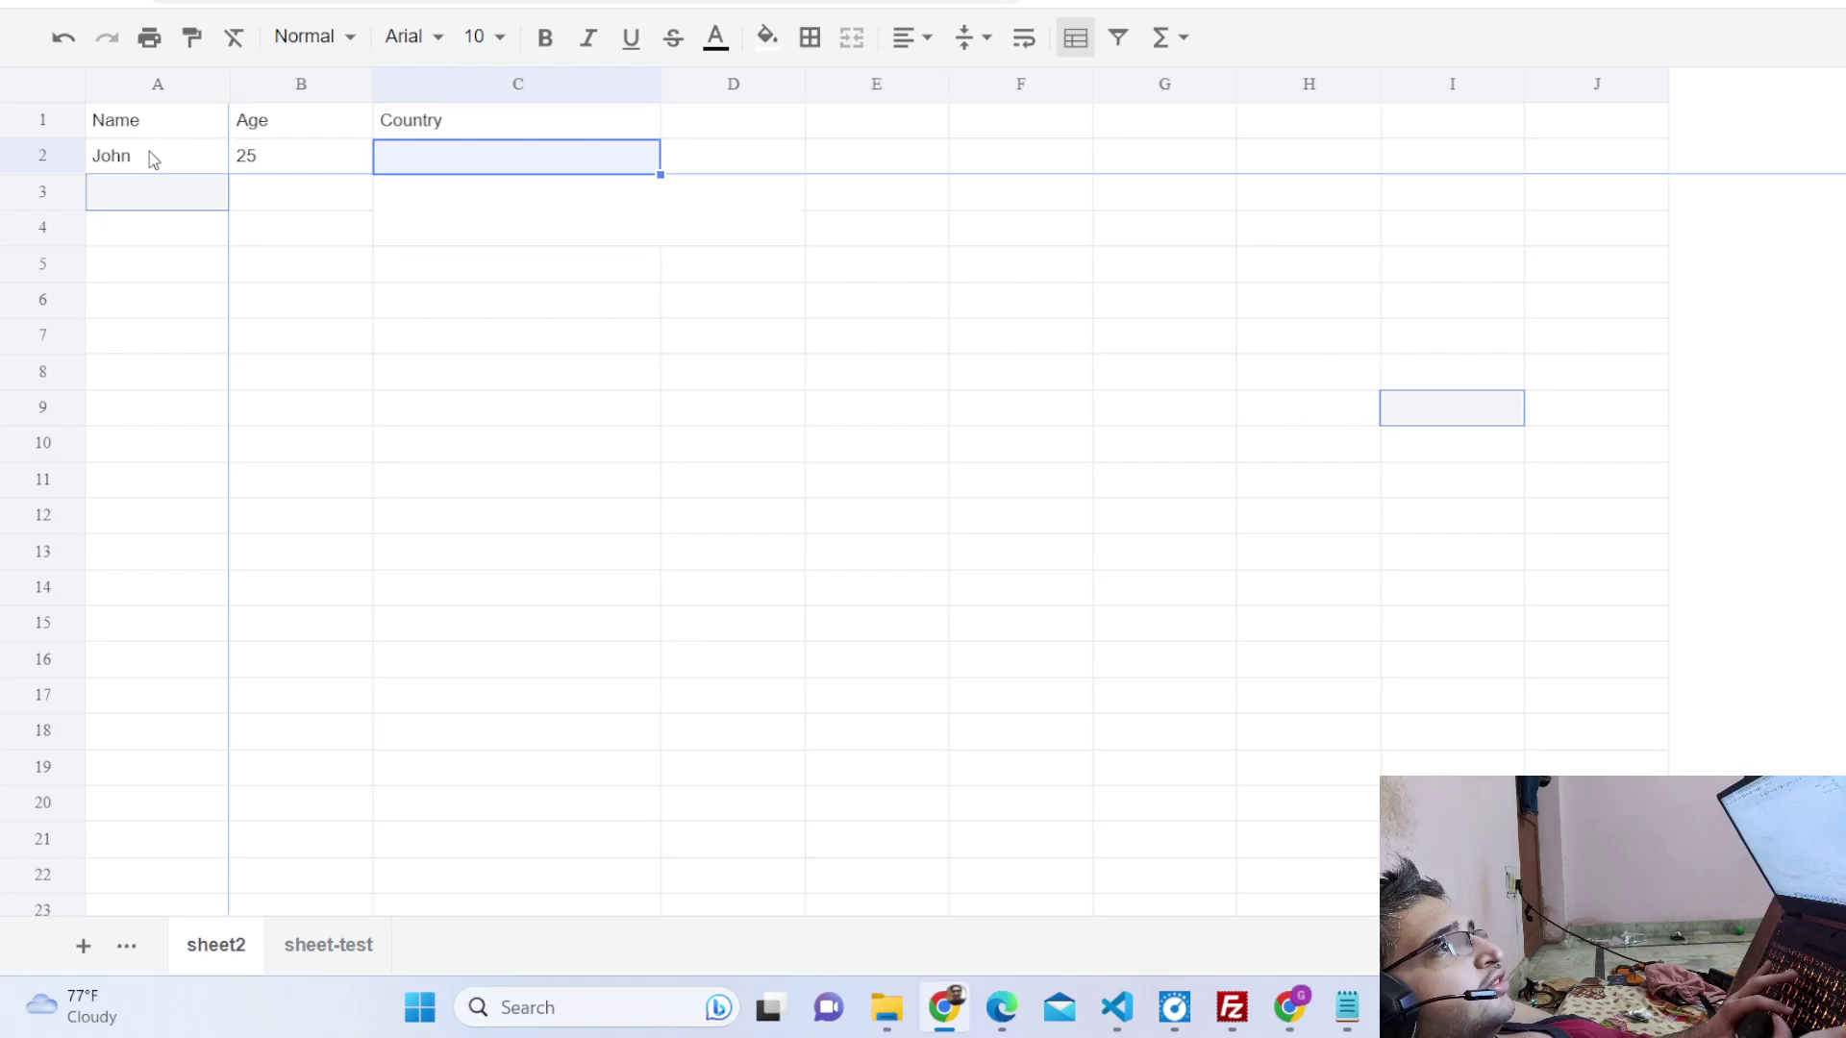
pyautogui.write('India')
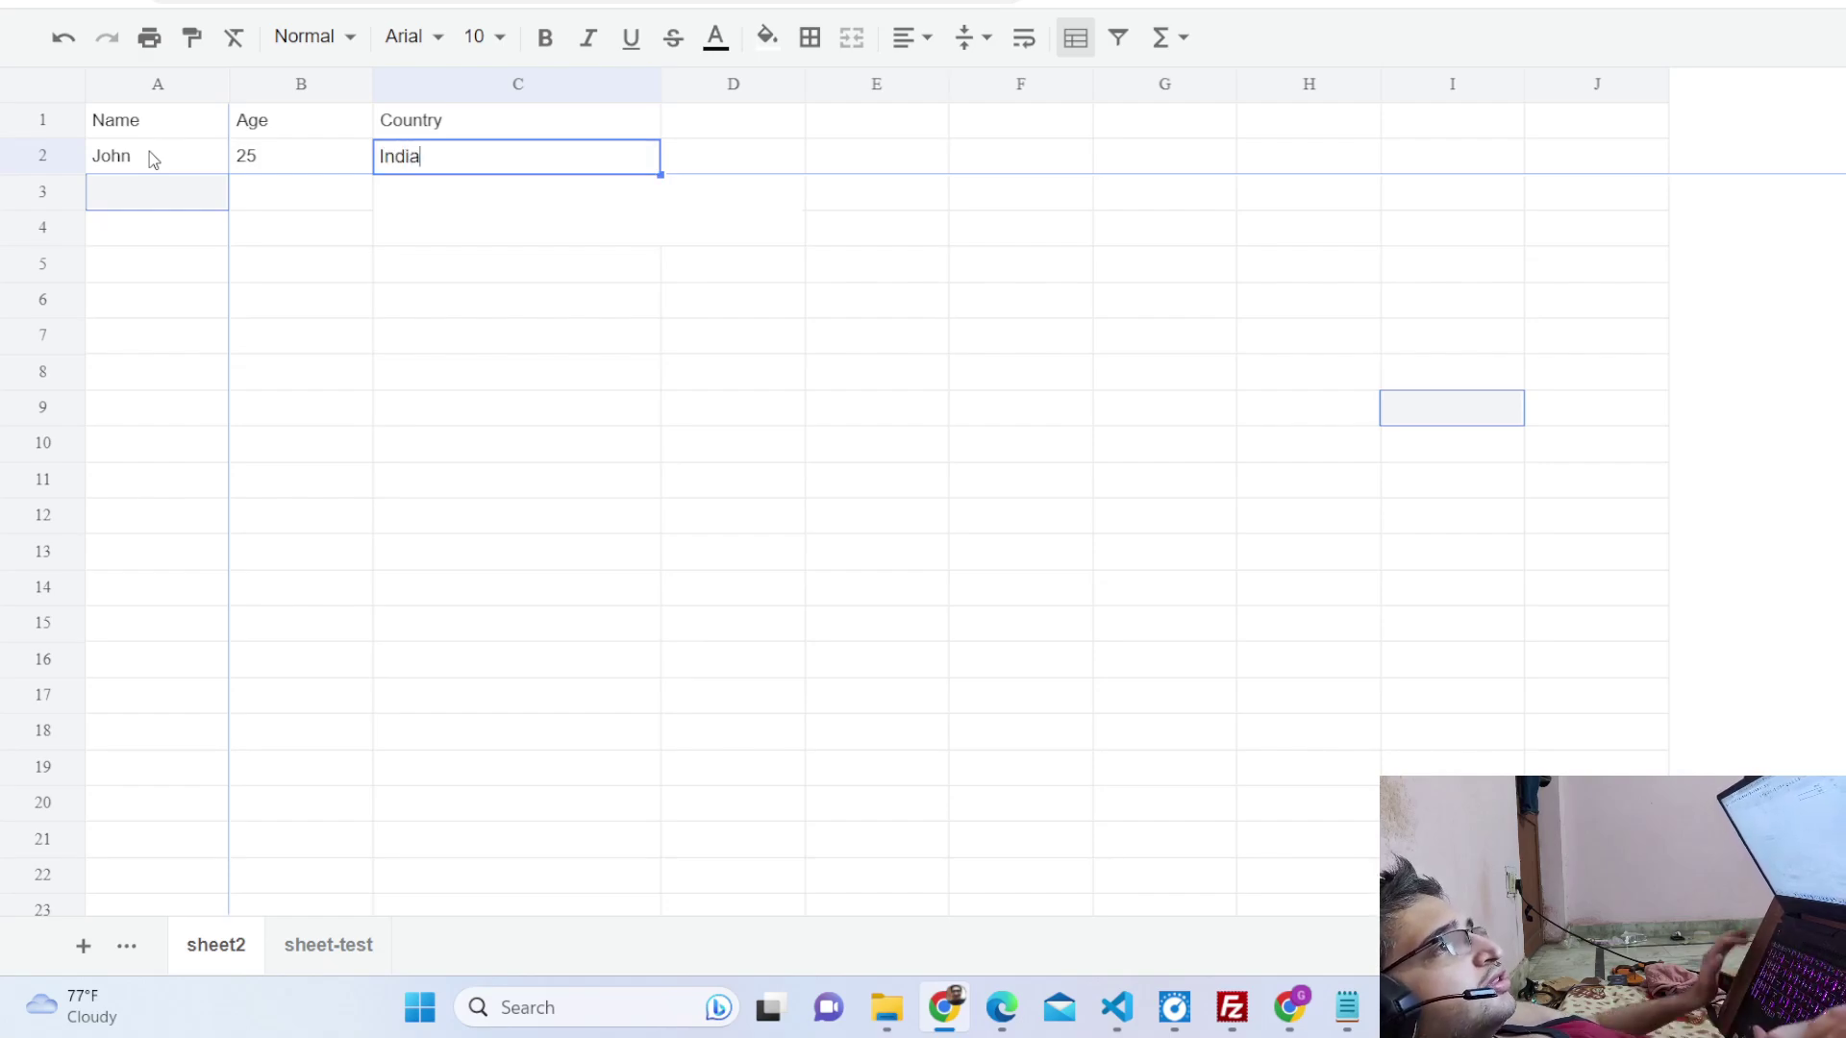
pyautogui.click(105, 210)
# Fill row 3 with a second name, age 24 and country Australia.
pyautogui.write('Stuartt')
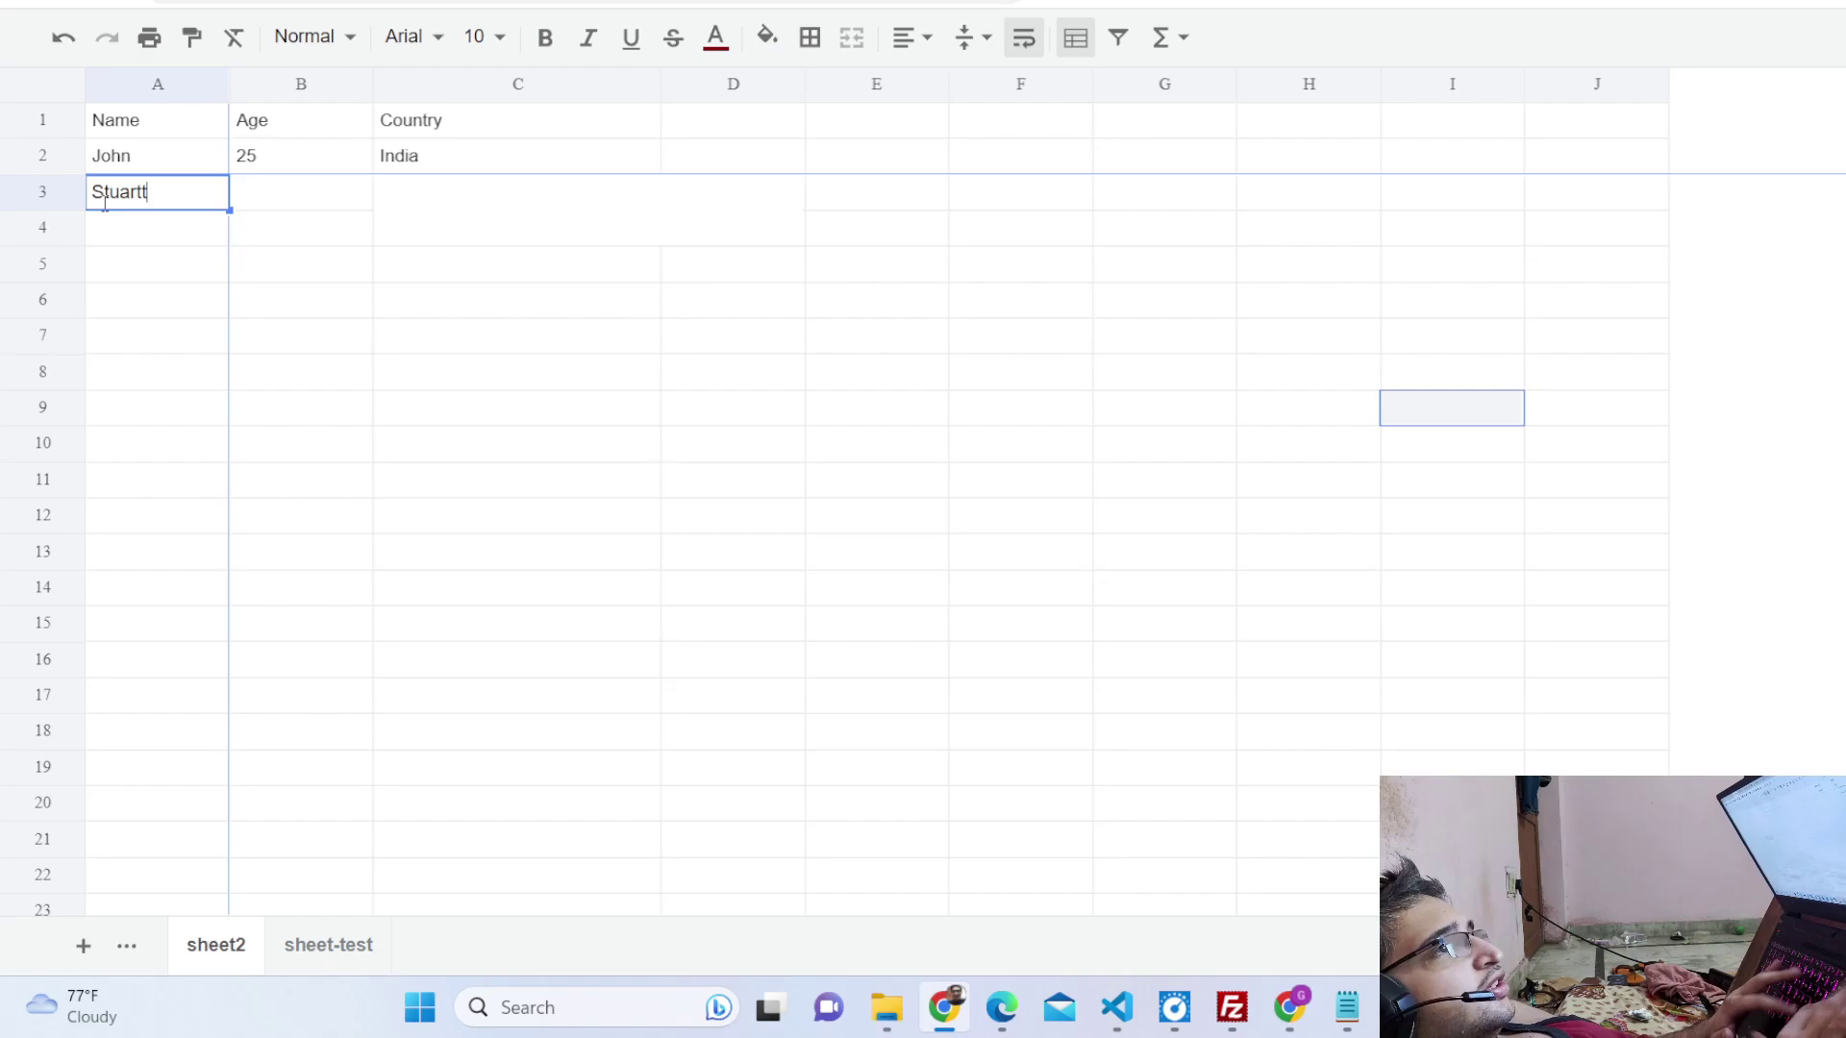
pyautogui.press('Tab')
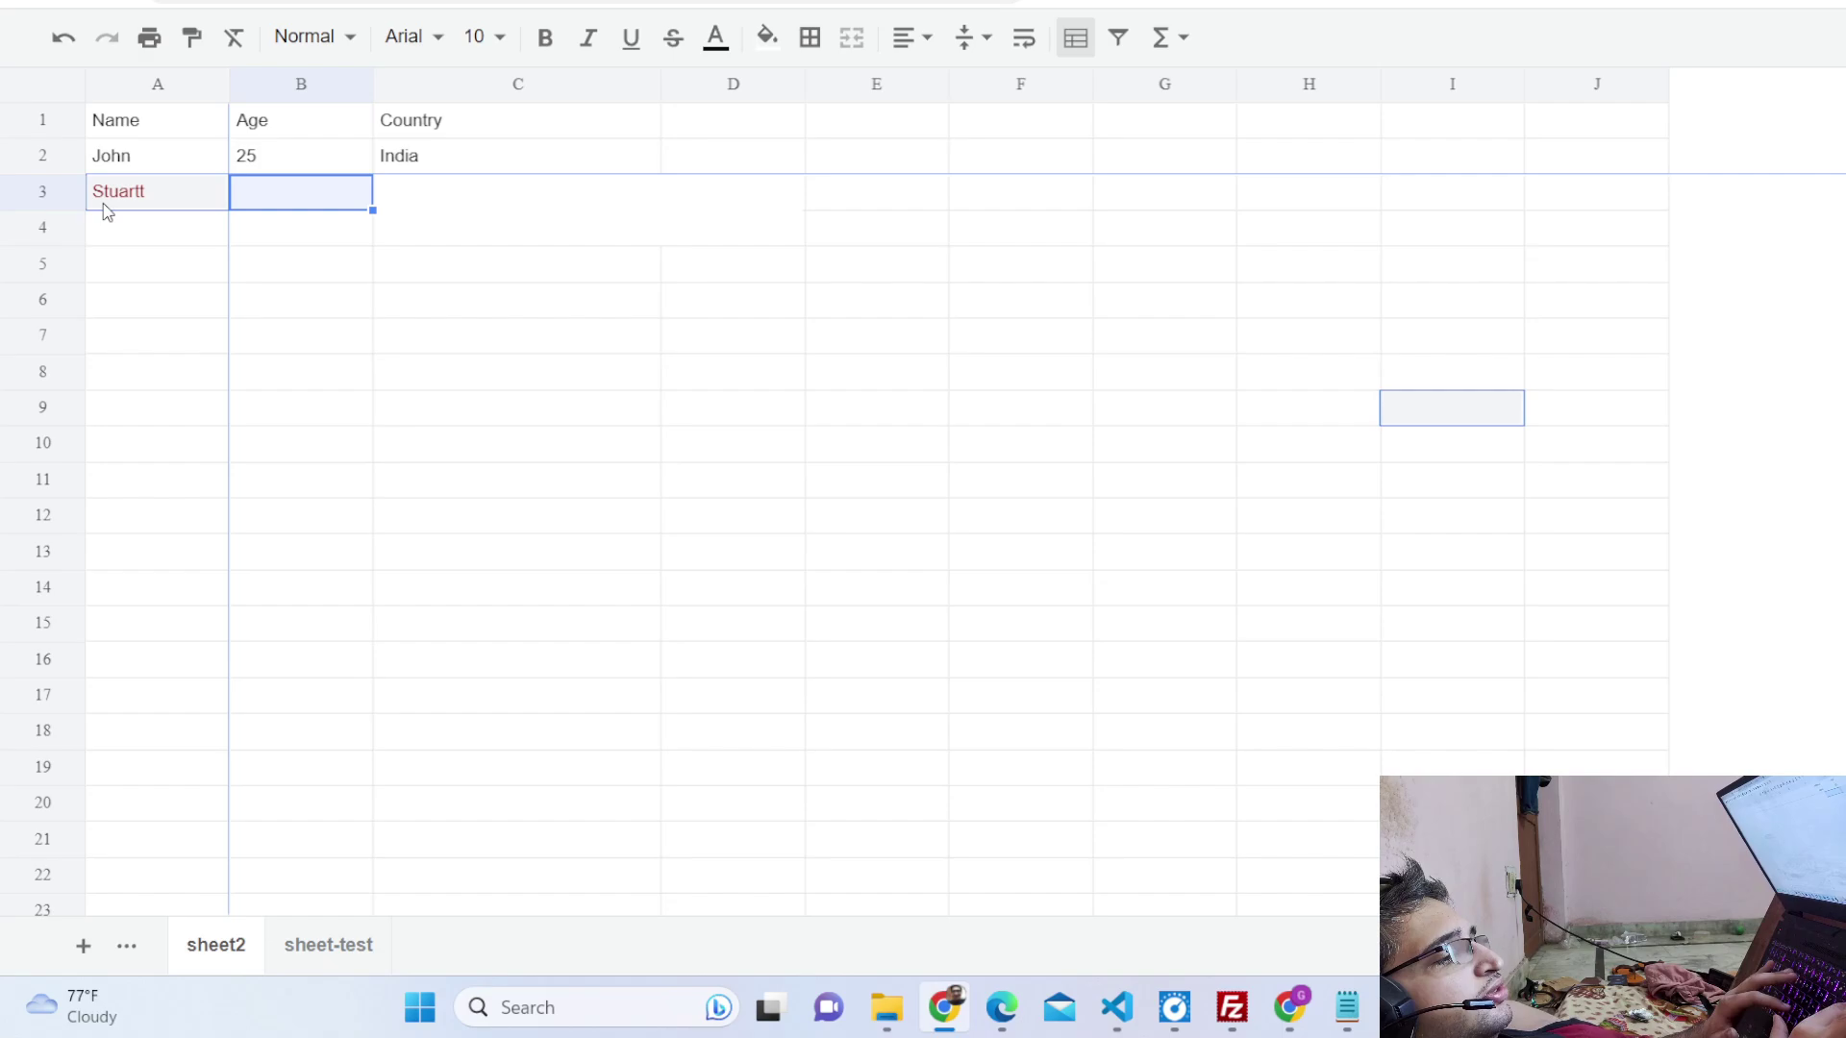
pyautogui.write('24')
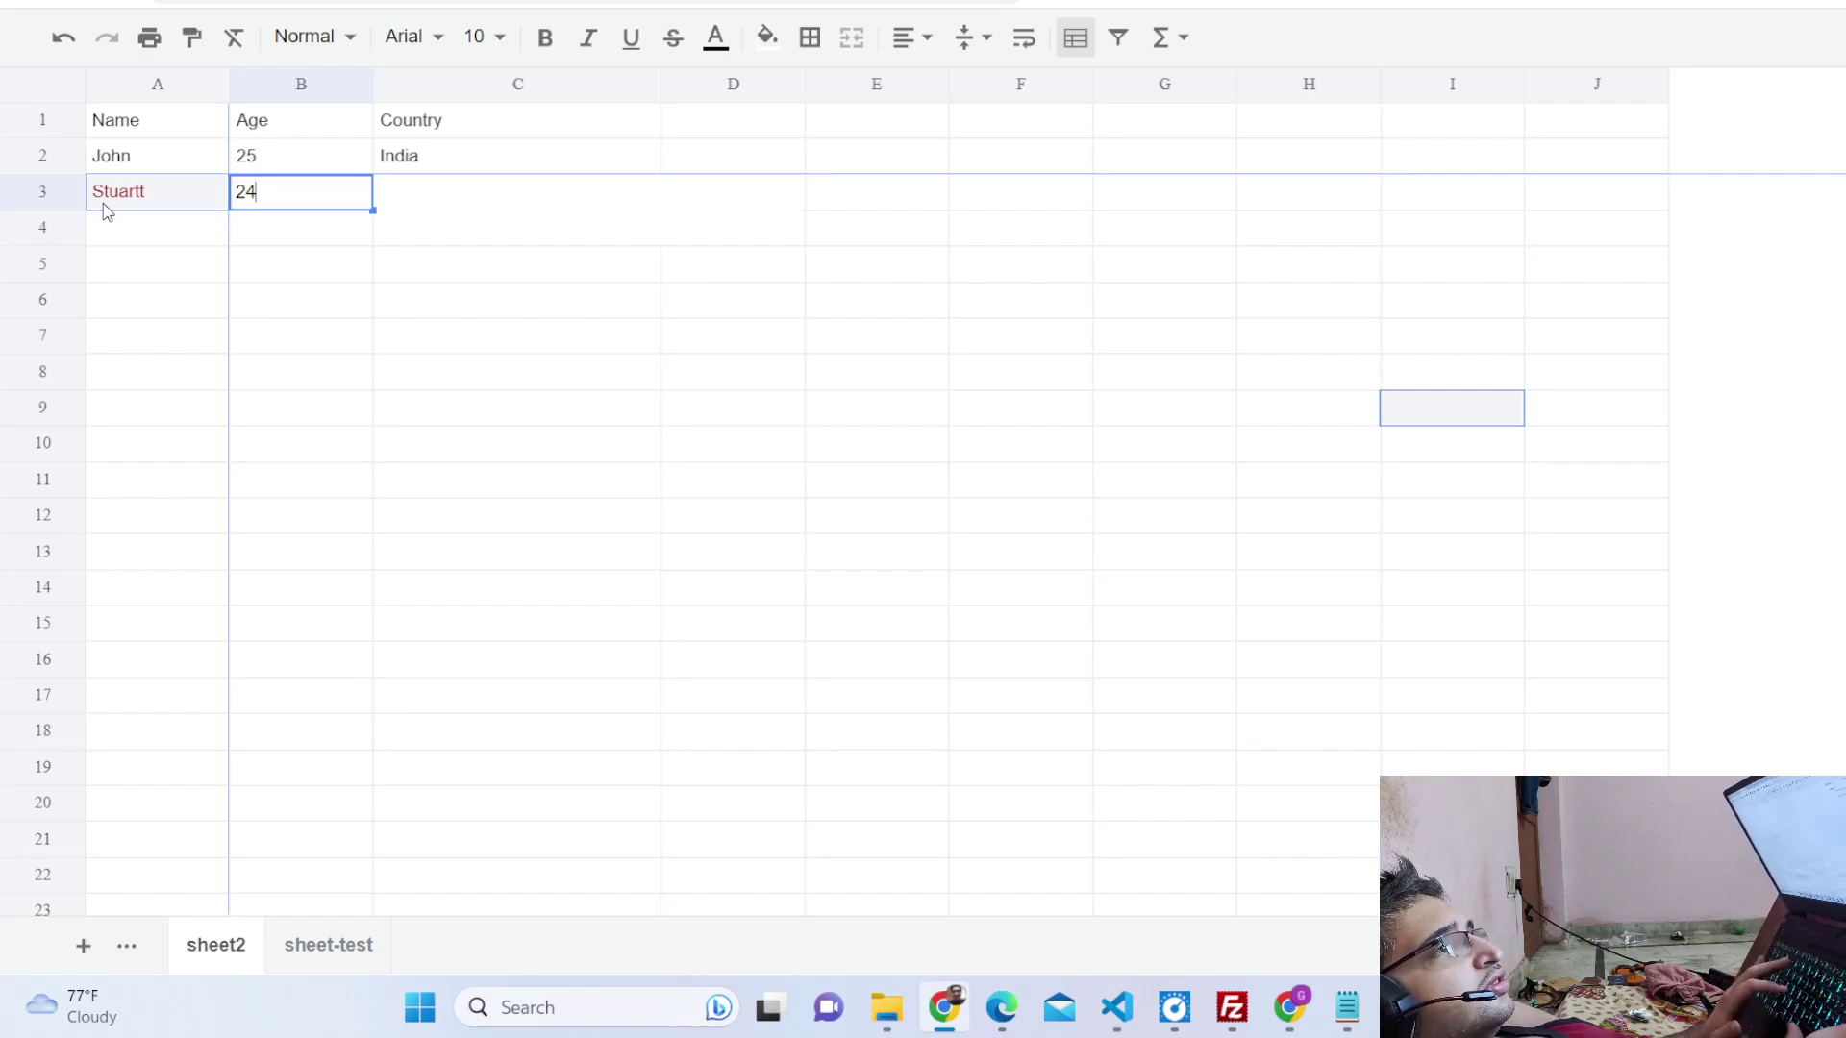
pyautogui.press('Tab')
pyautogui.write('A')
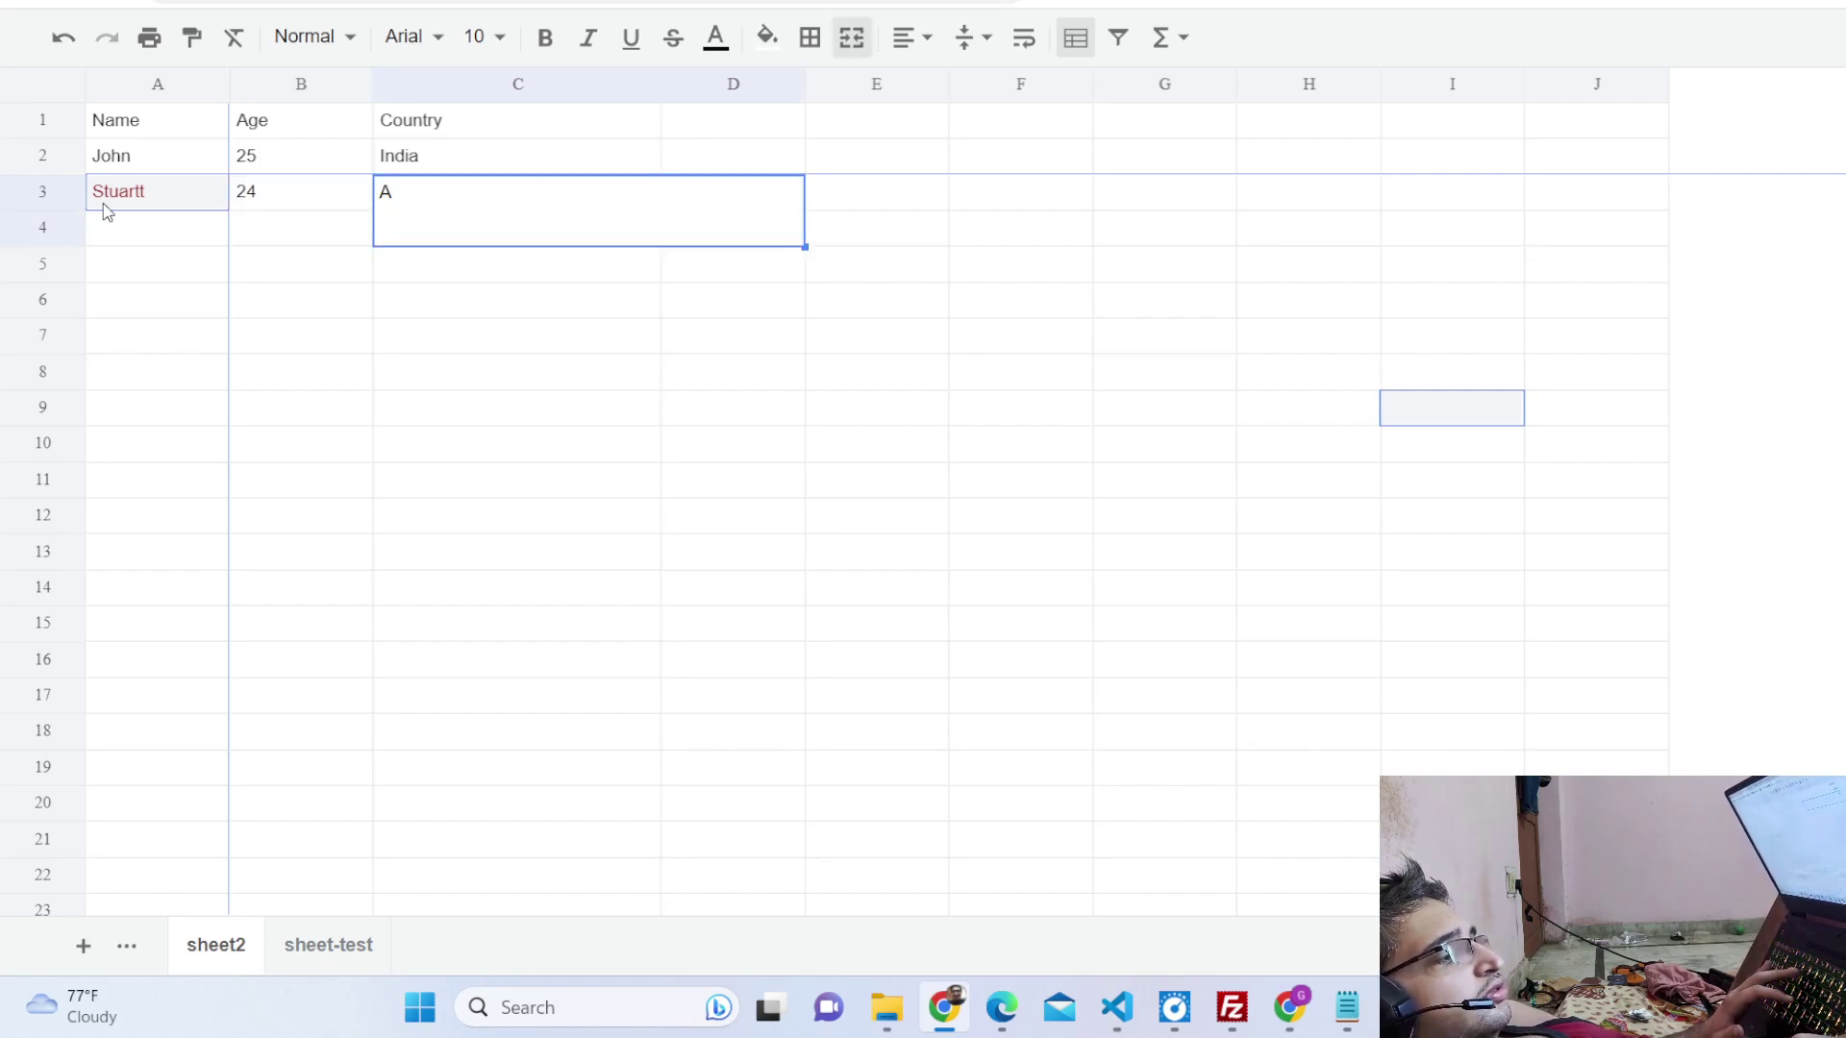
pyautogui.write('ustralia')
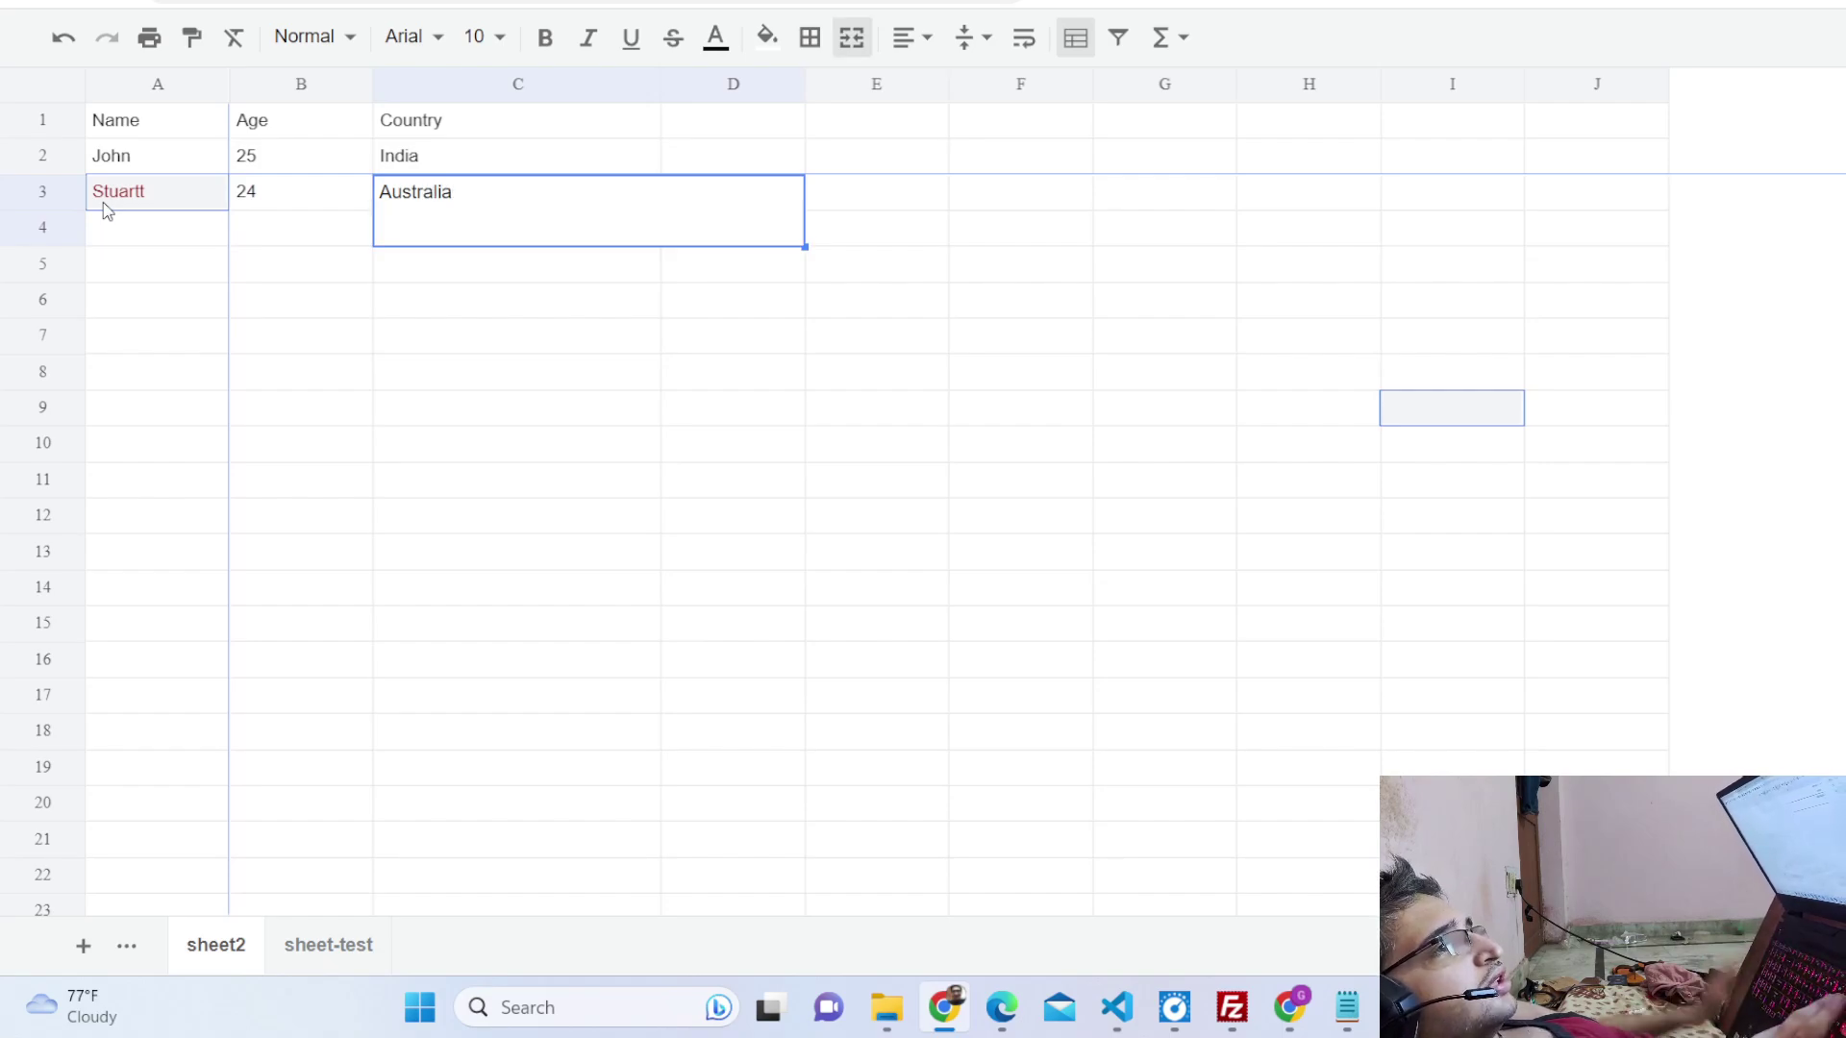
pyautogui.click(135, 238)
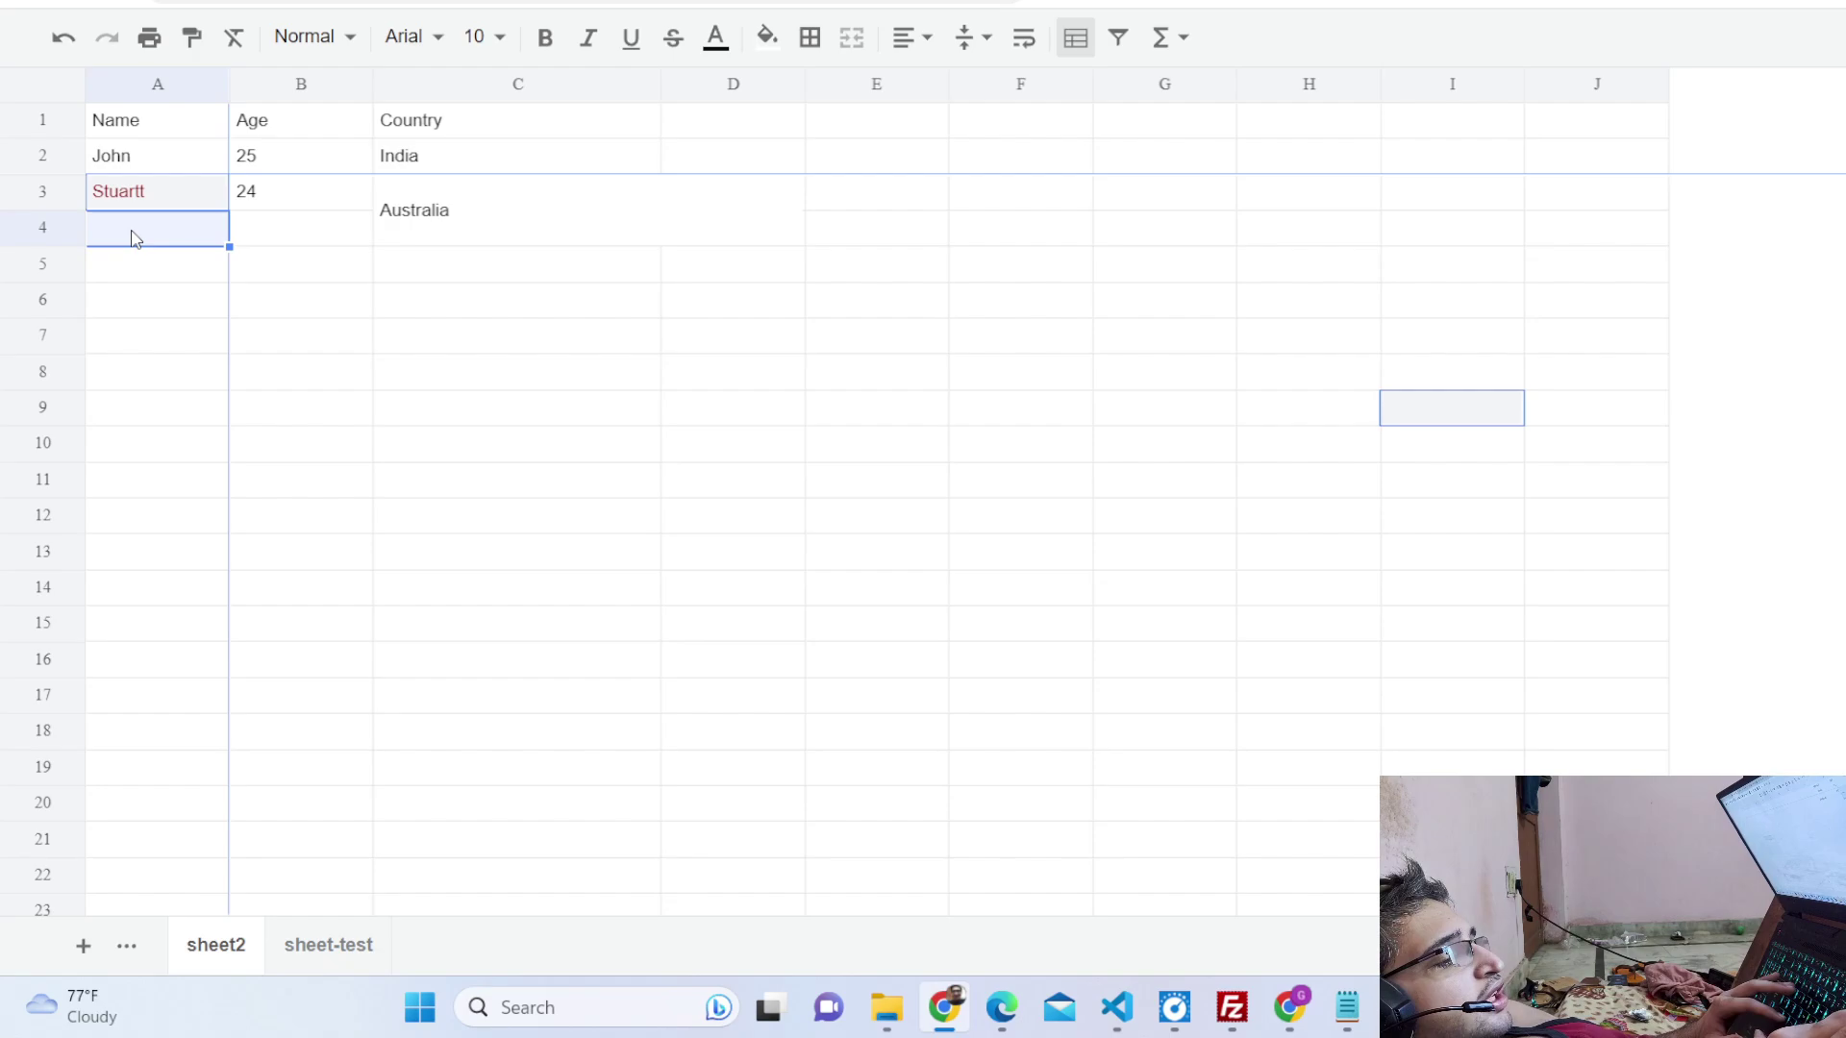
# Add a third person aged 45 in row 4.
pyautogui.write('Jim')
pyautogui.press('Tab')
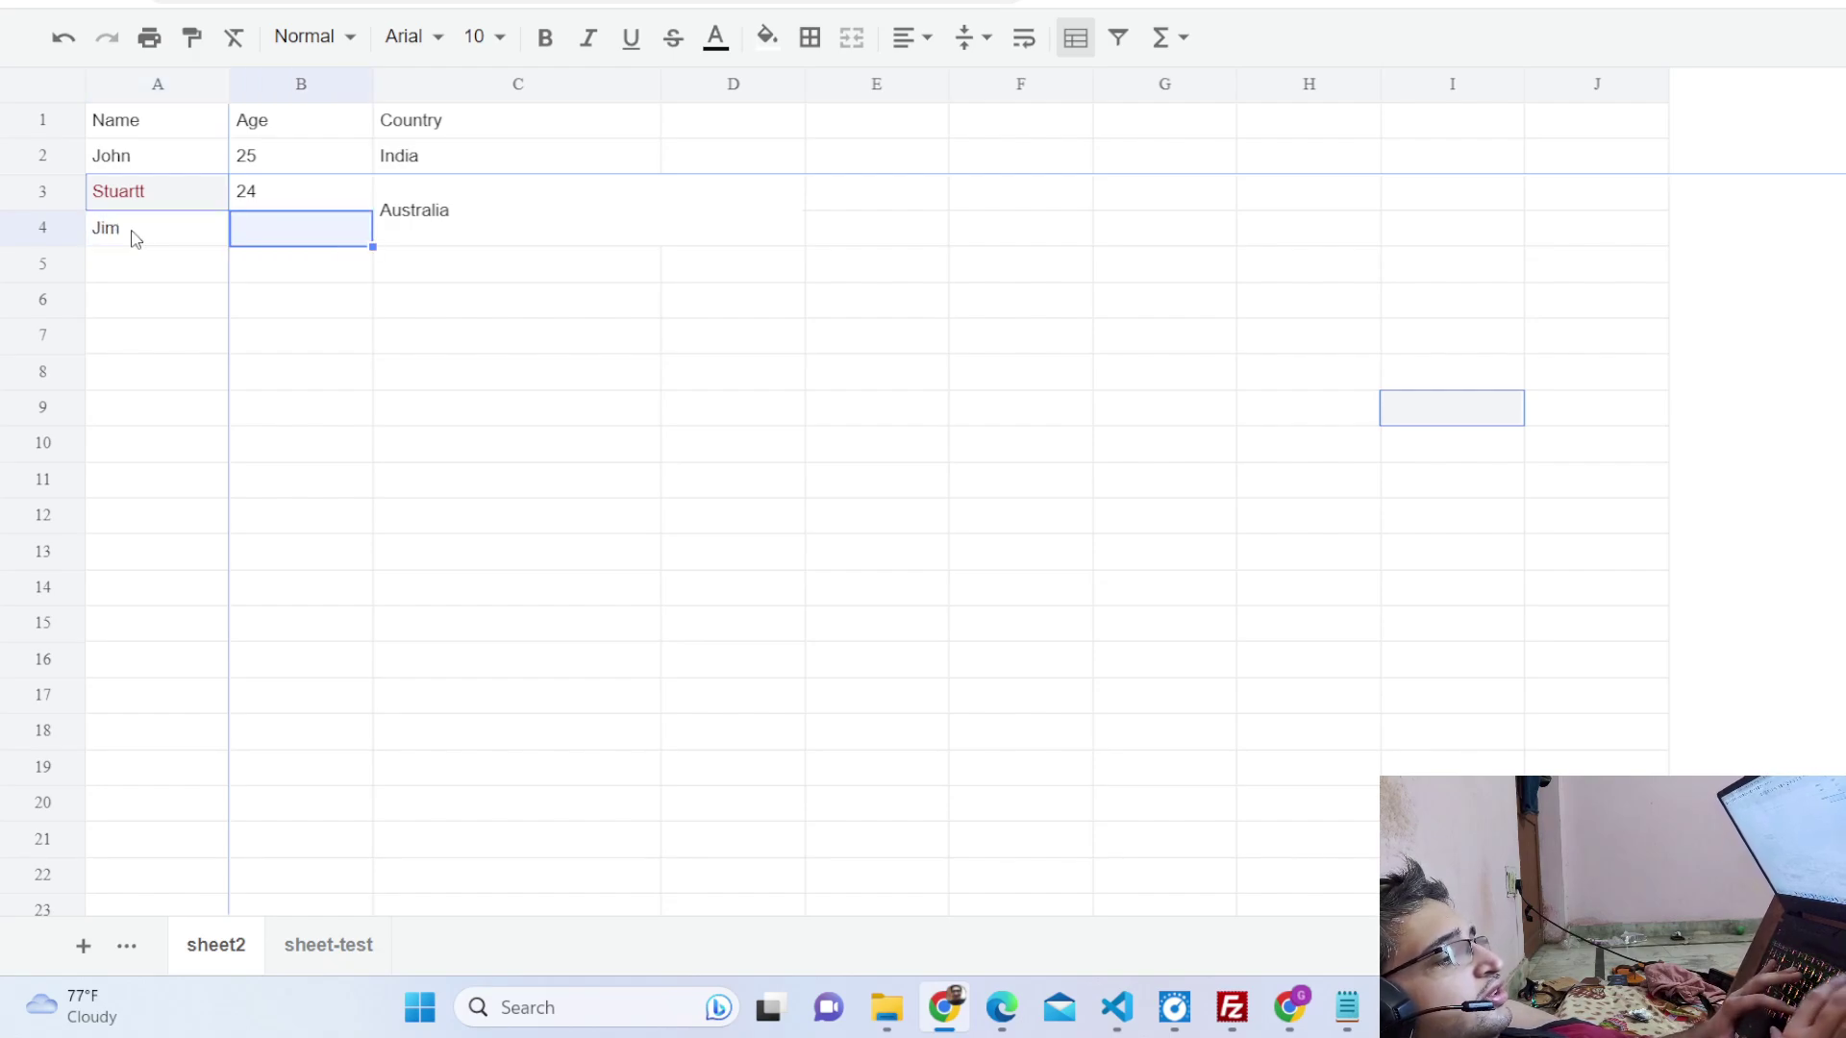
pyautogui.write('45')
pyautogui.press('Tab')
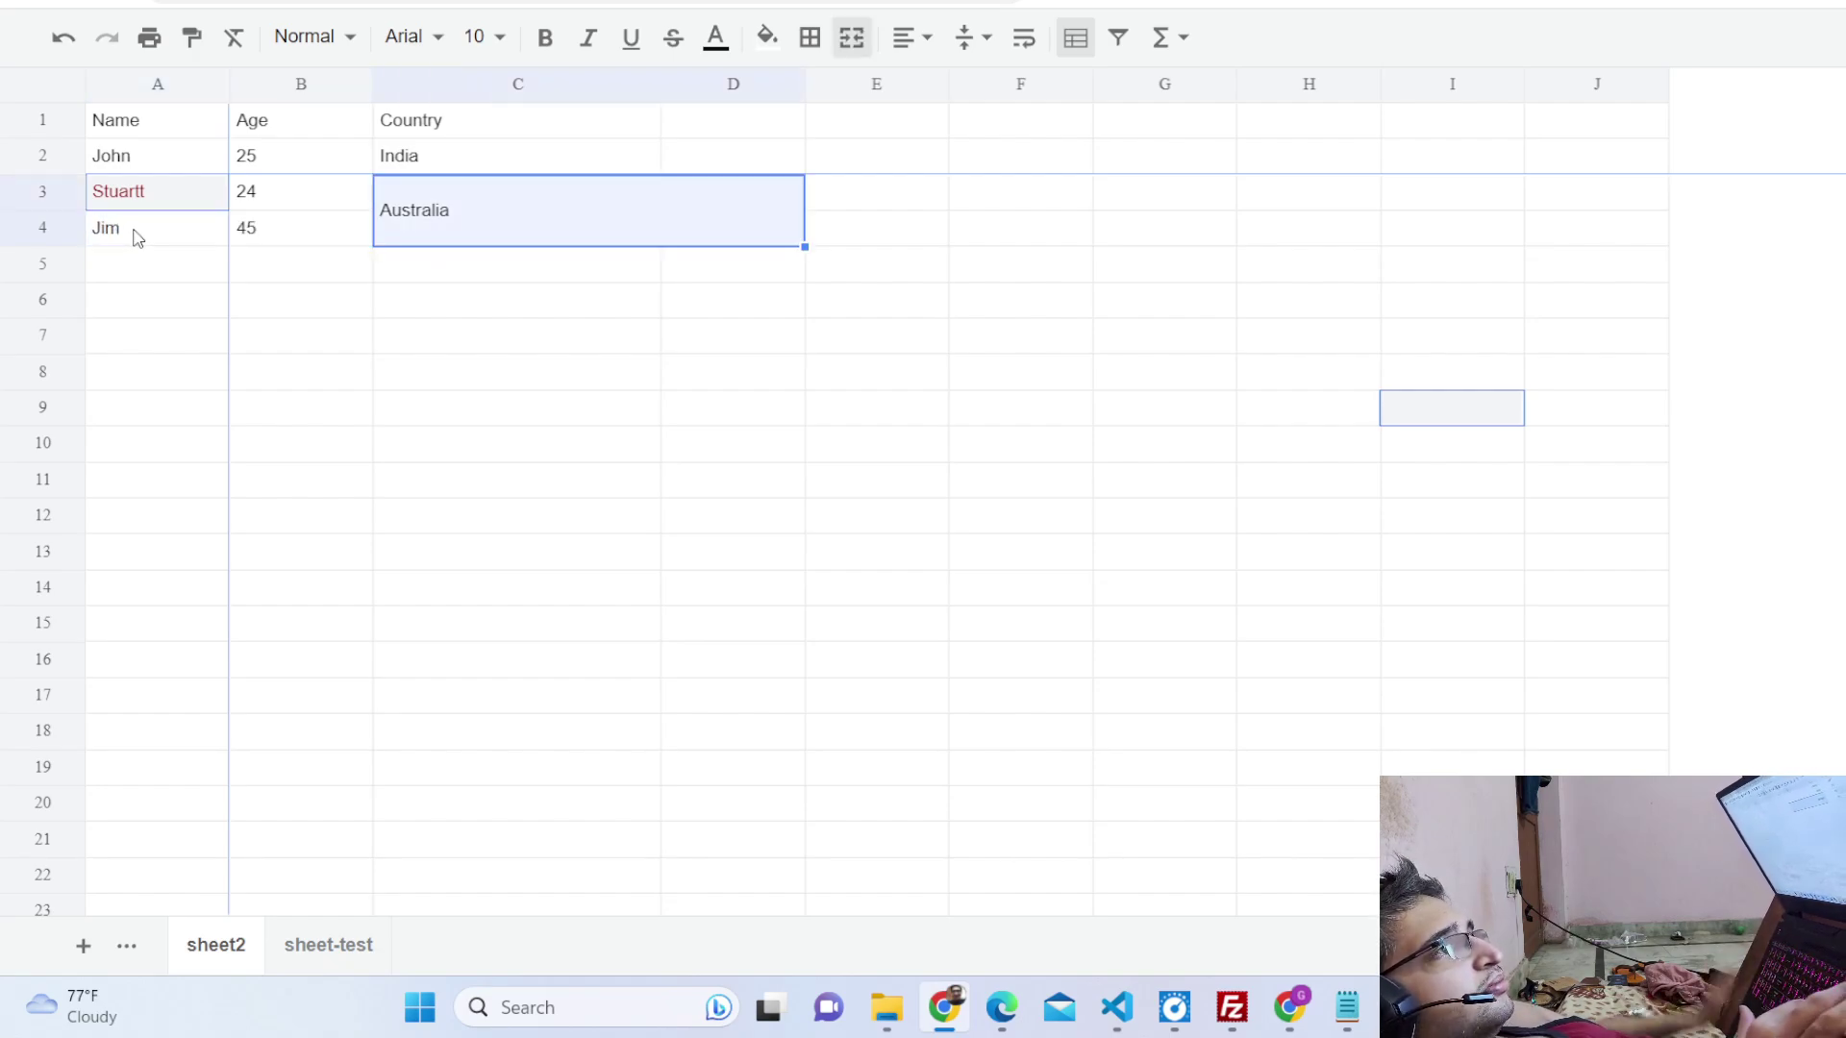
# Delete the rows holding the last two table entries via the merged cell's context menu.
pyautogui.rightClick(440, 214)
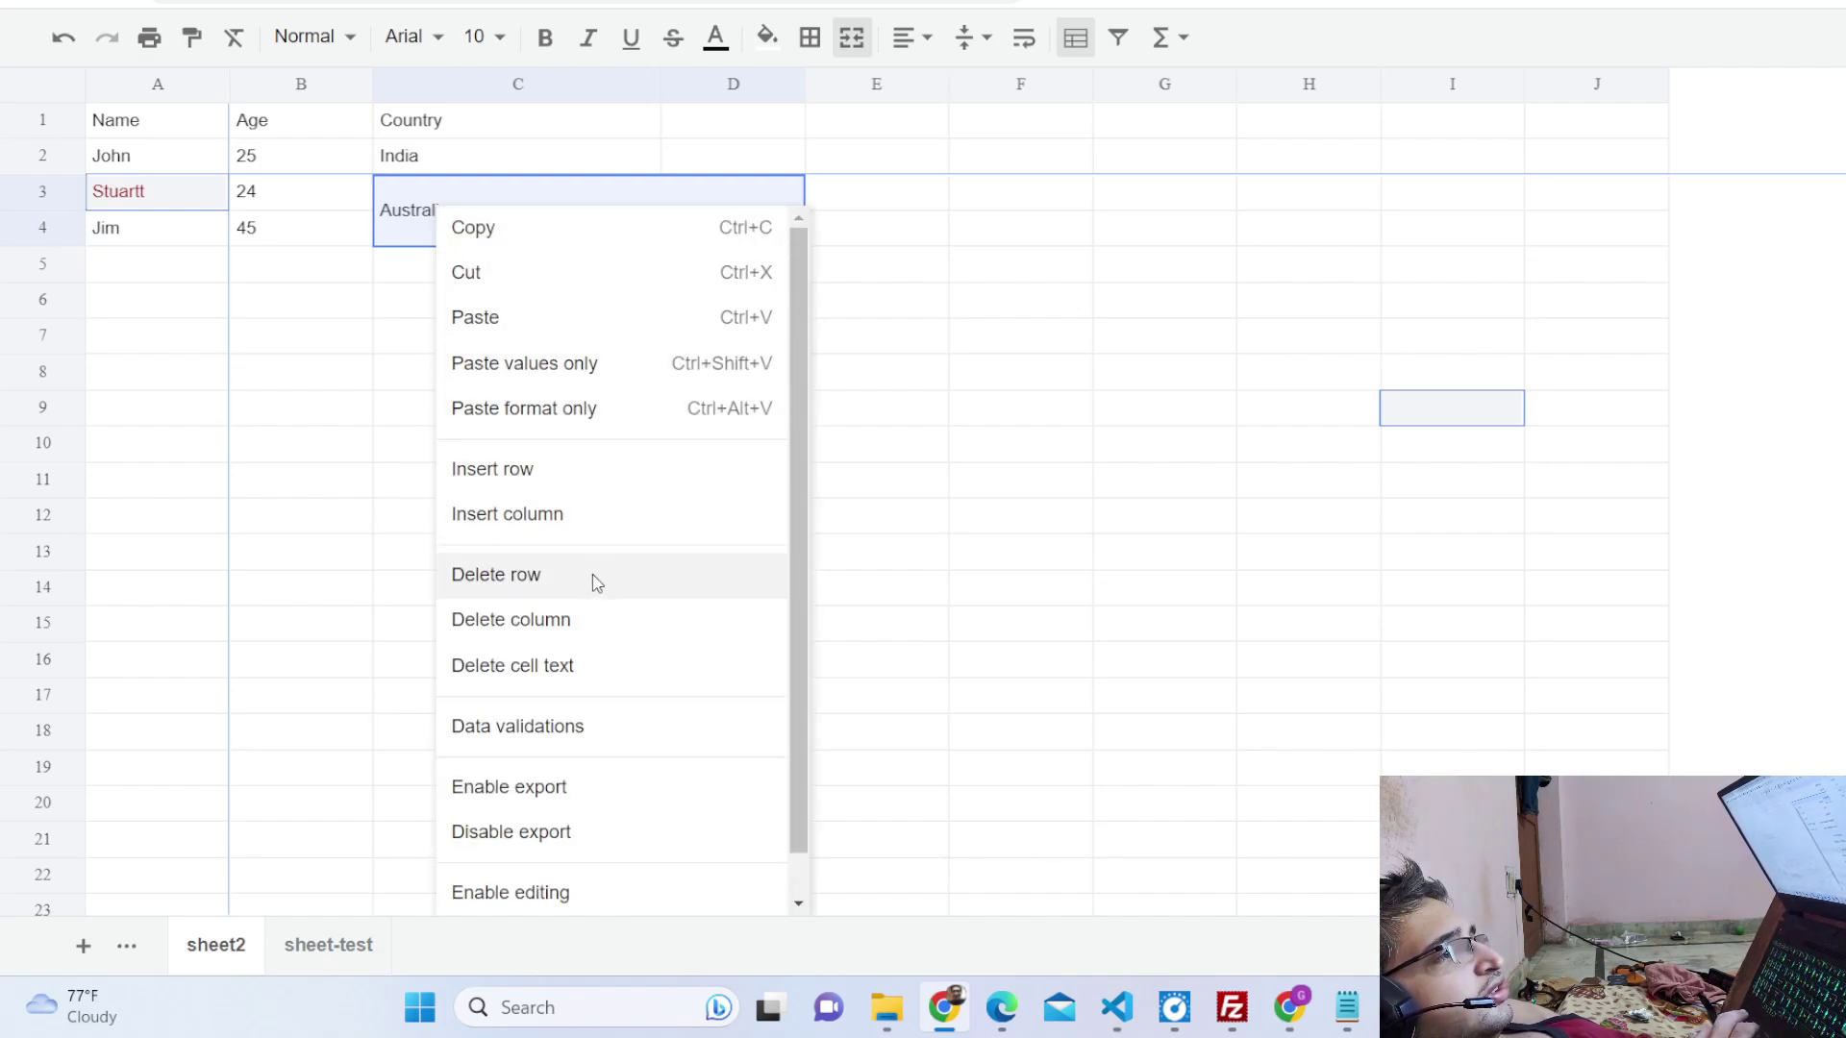
pyautogui.scroll(-1, 591, 630)
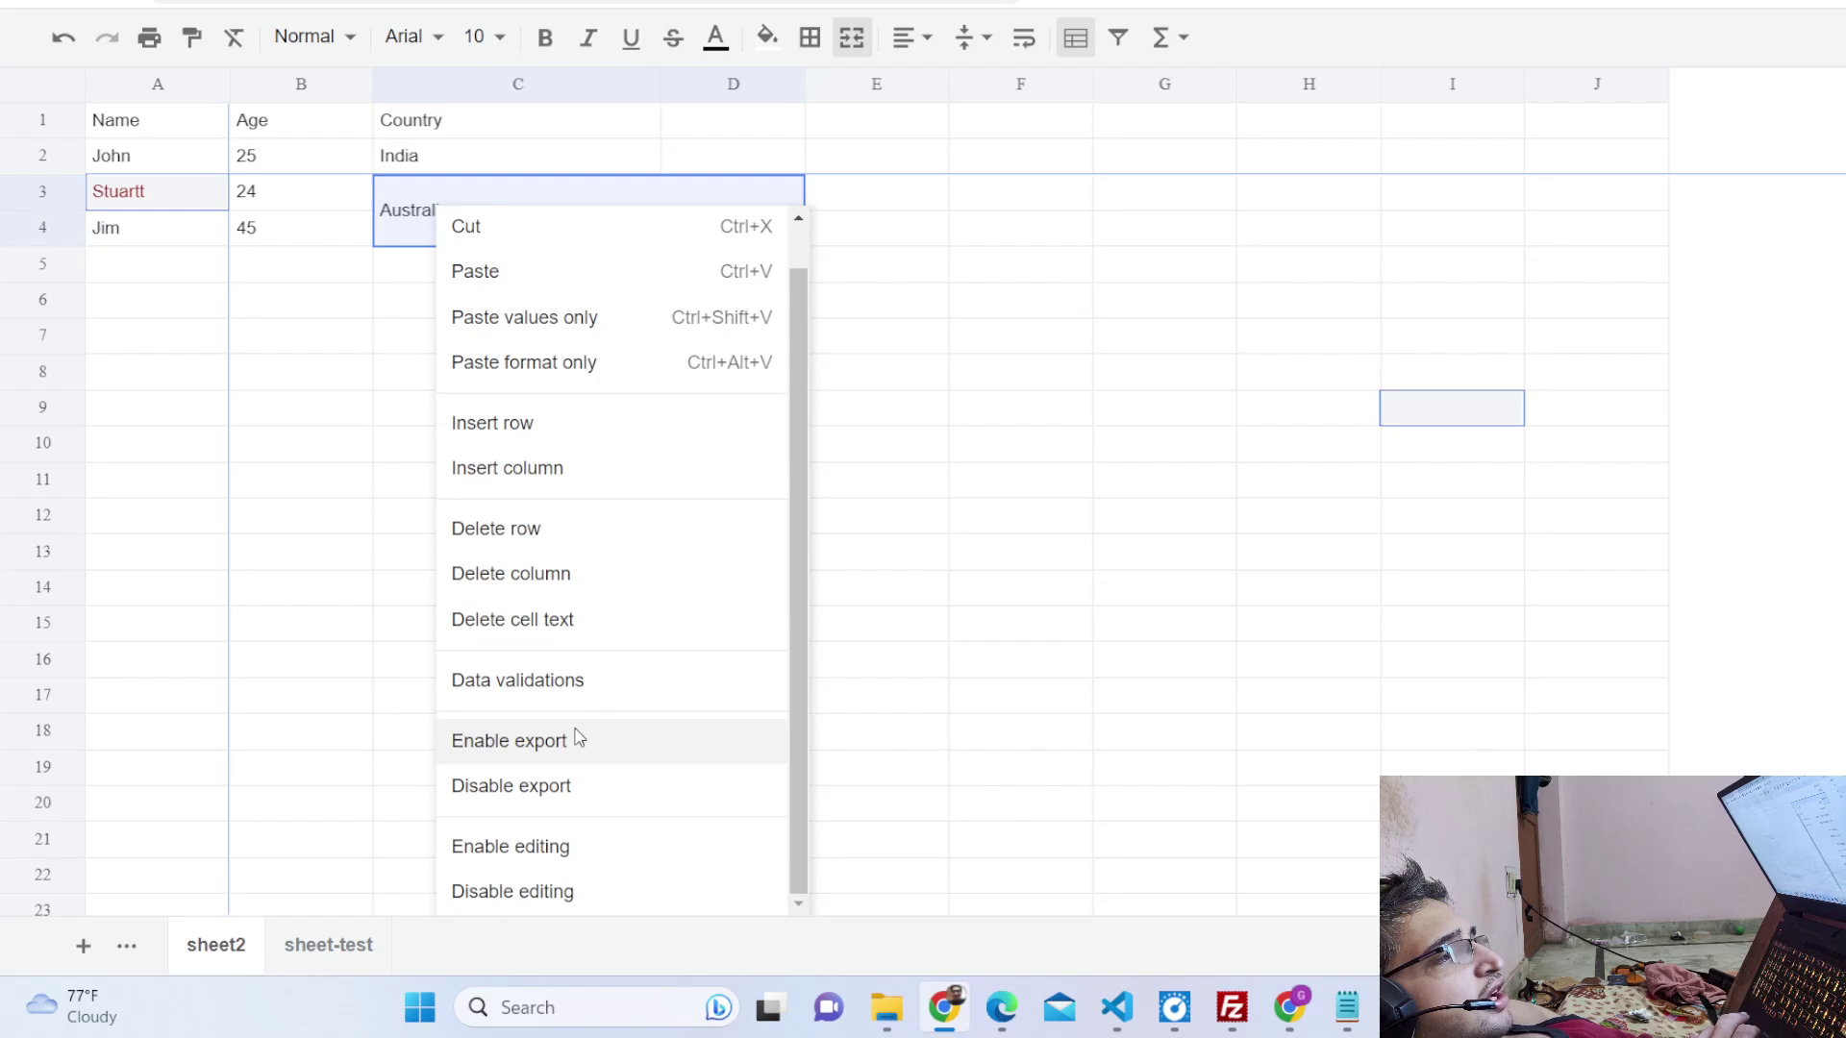
pyautogui.click(612, 552)
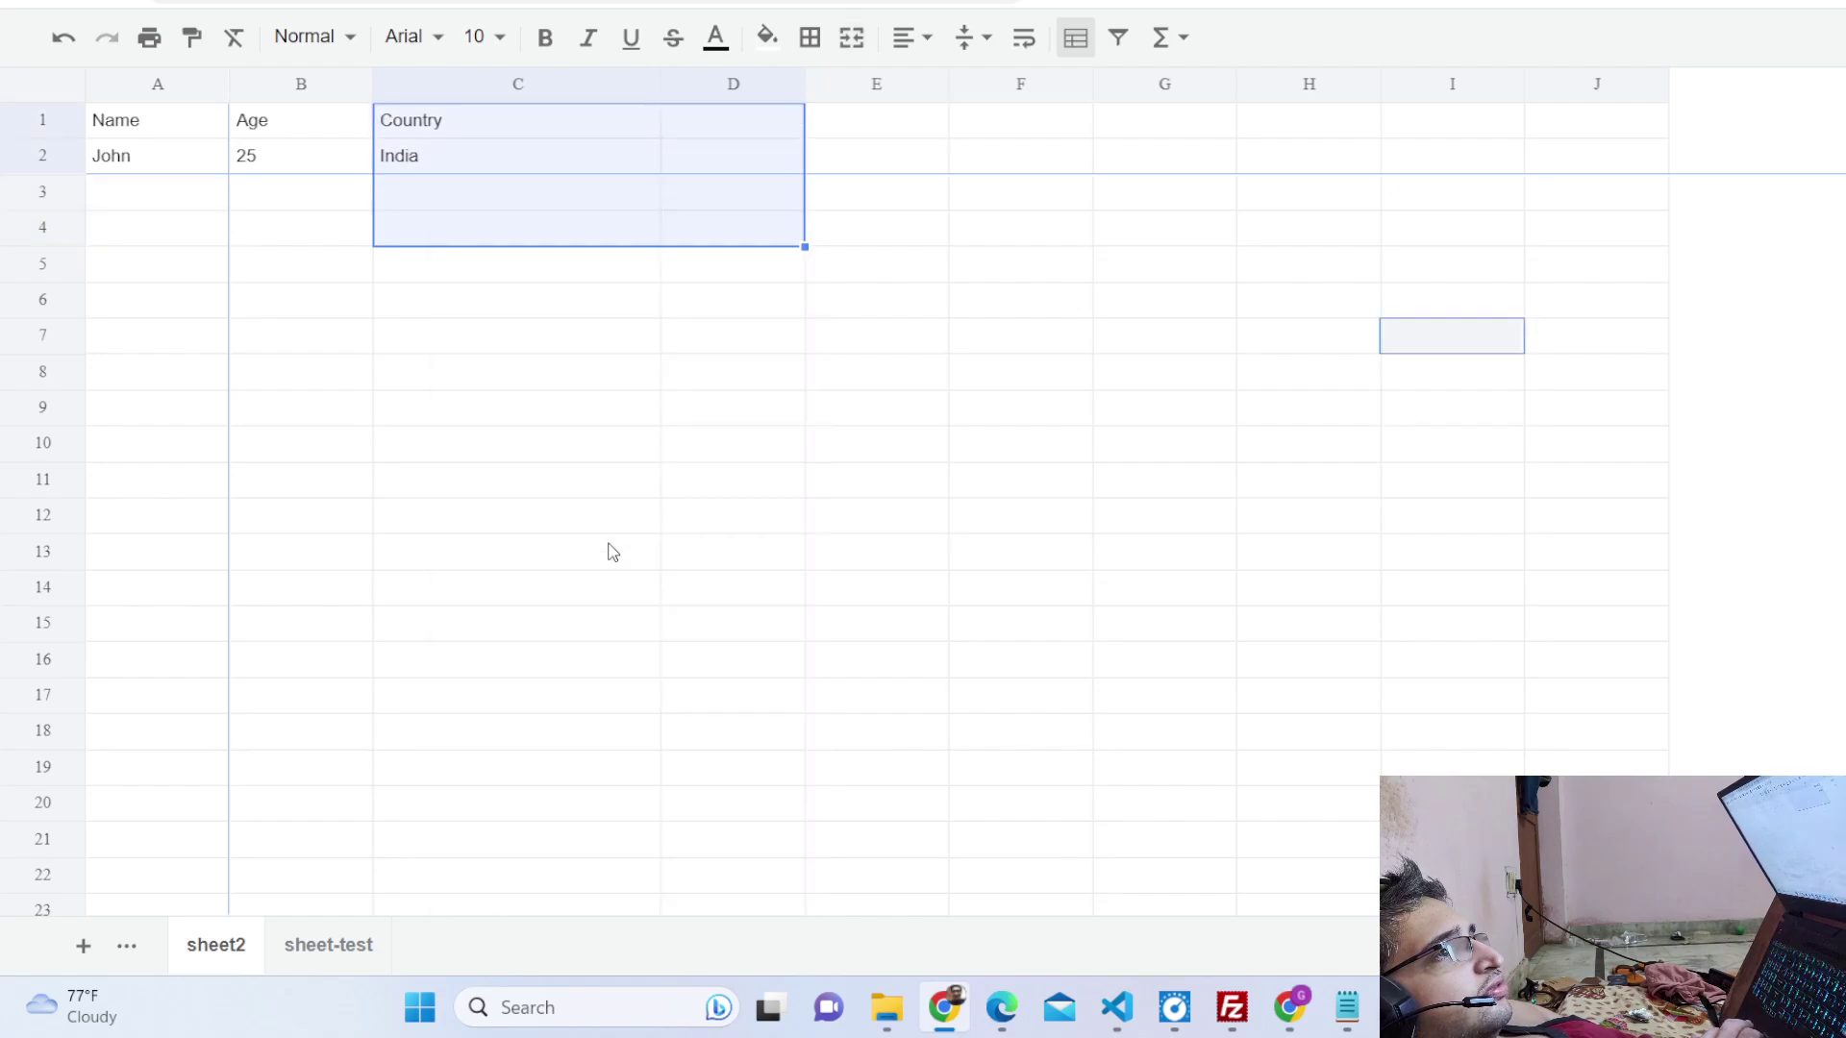
# Retype the second entry in row 3 with age 24 and country Australia.
pyautogui.click(170, 196)
pyautogui.write('im')
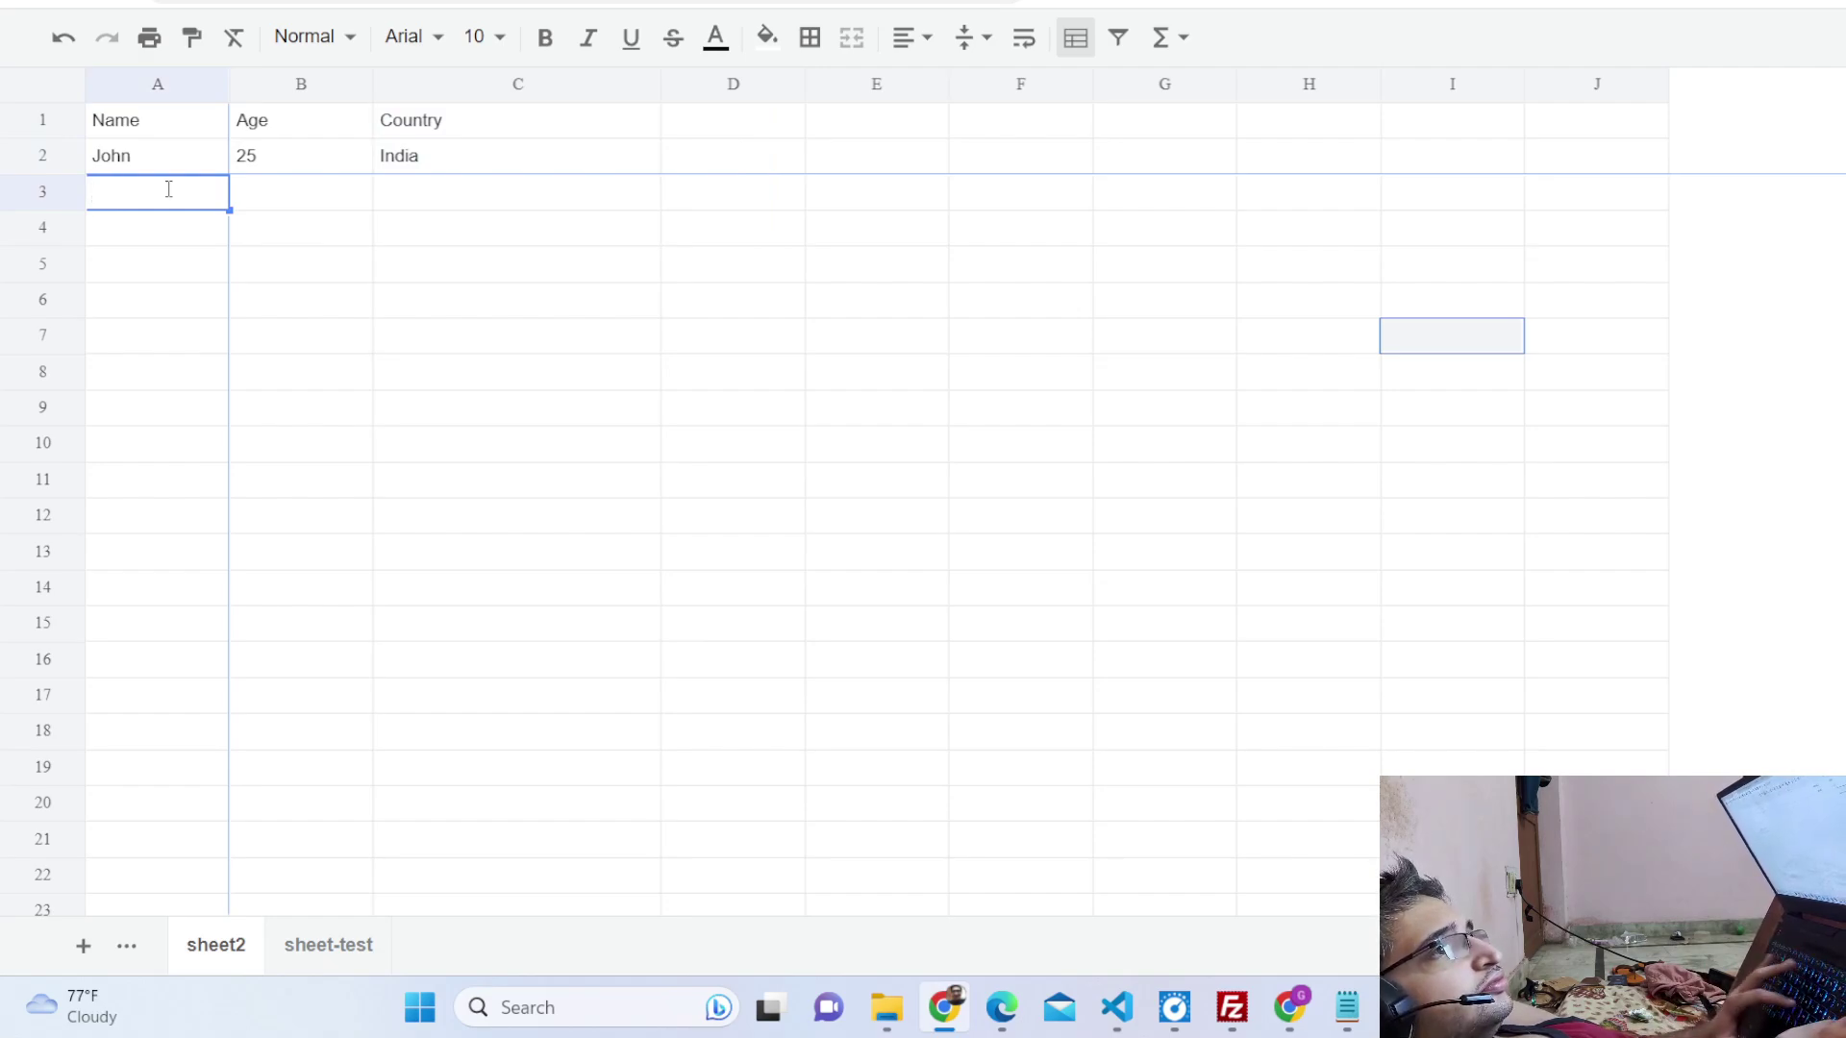
pyautogui.write('m')
pyautogui.press('Tab')
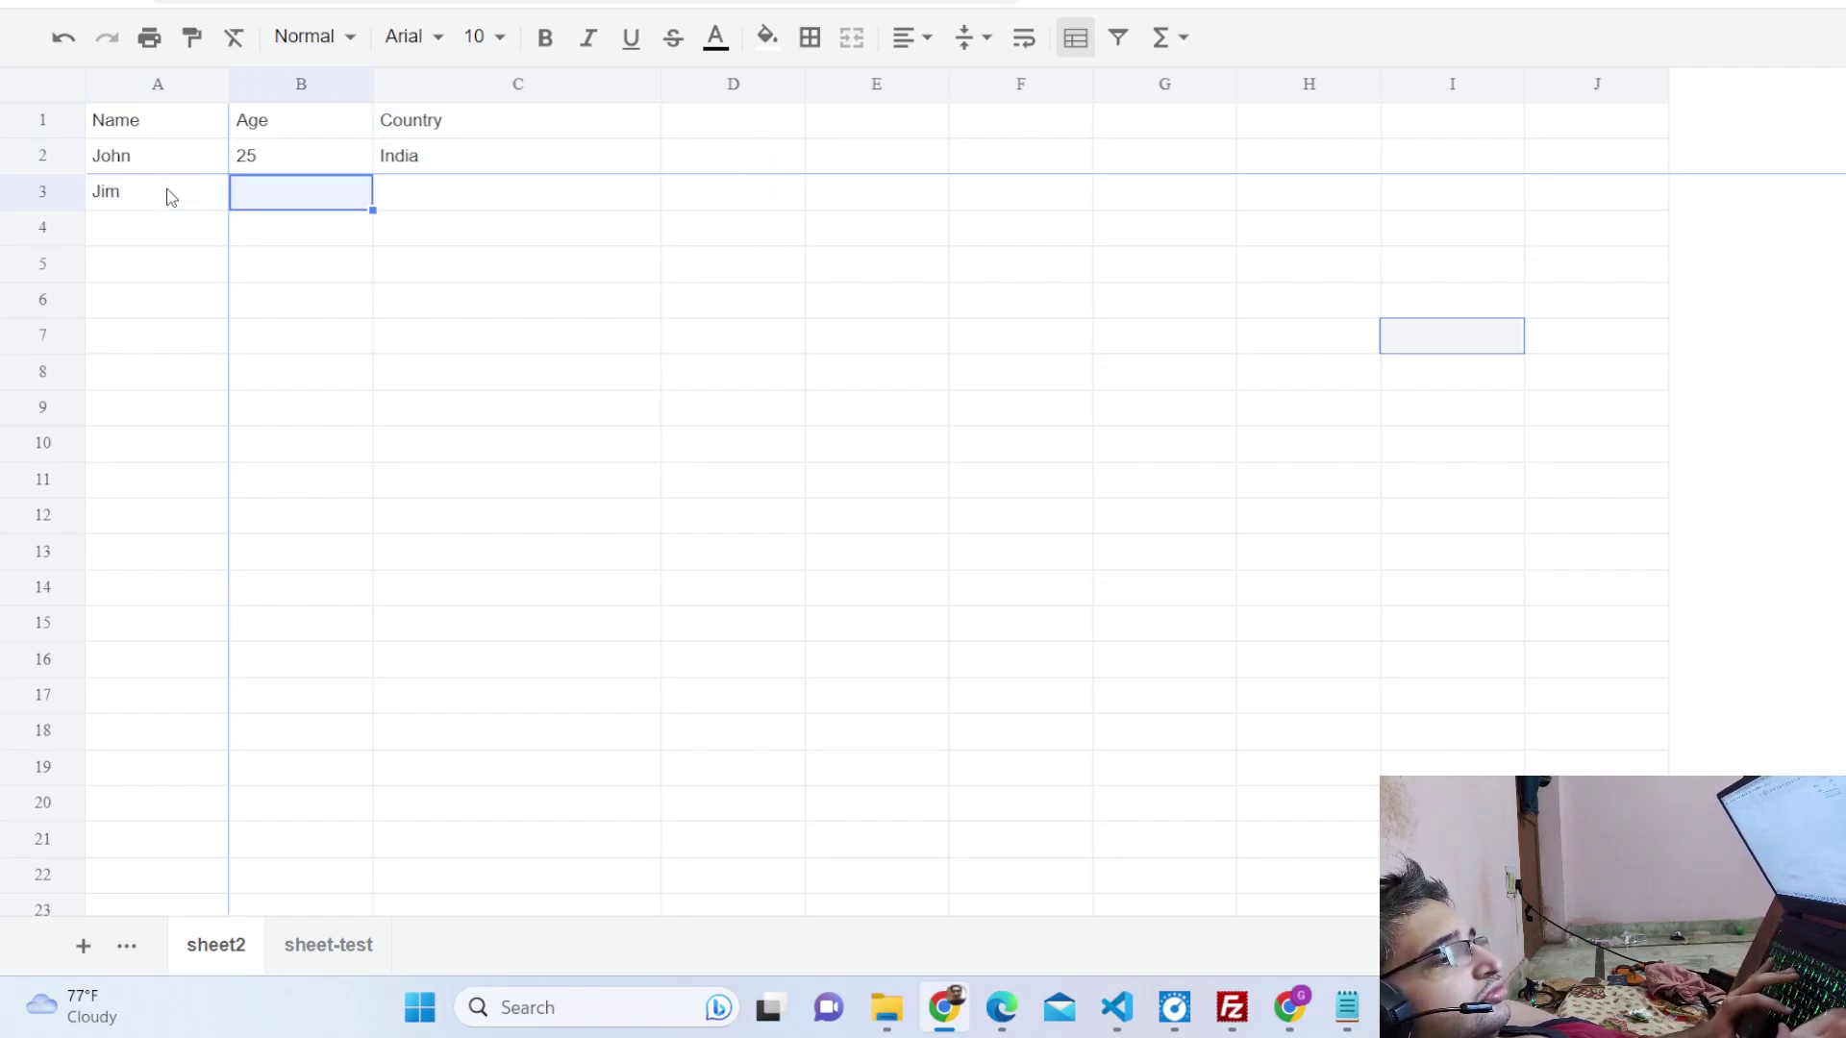
pyautogui.write('24')
pyautogui.press('Tab')
pyautogui.write('A')
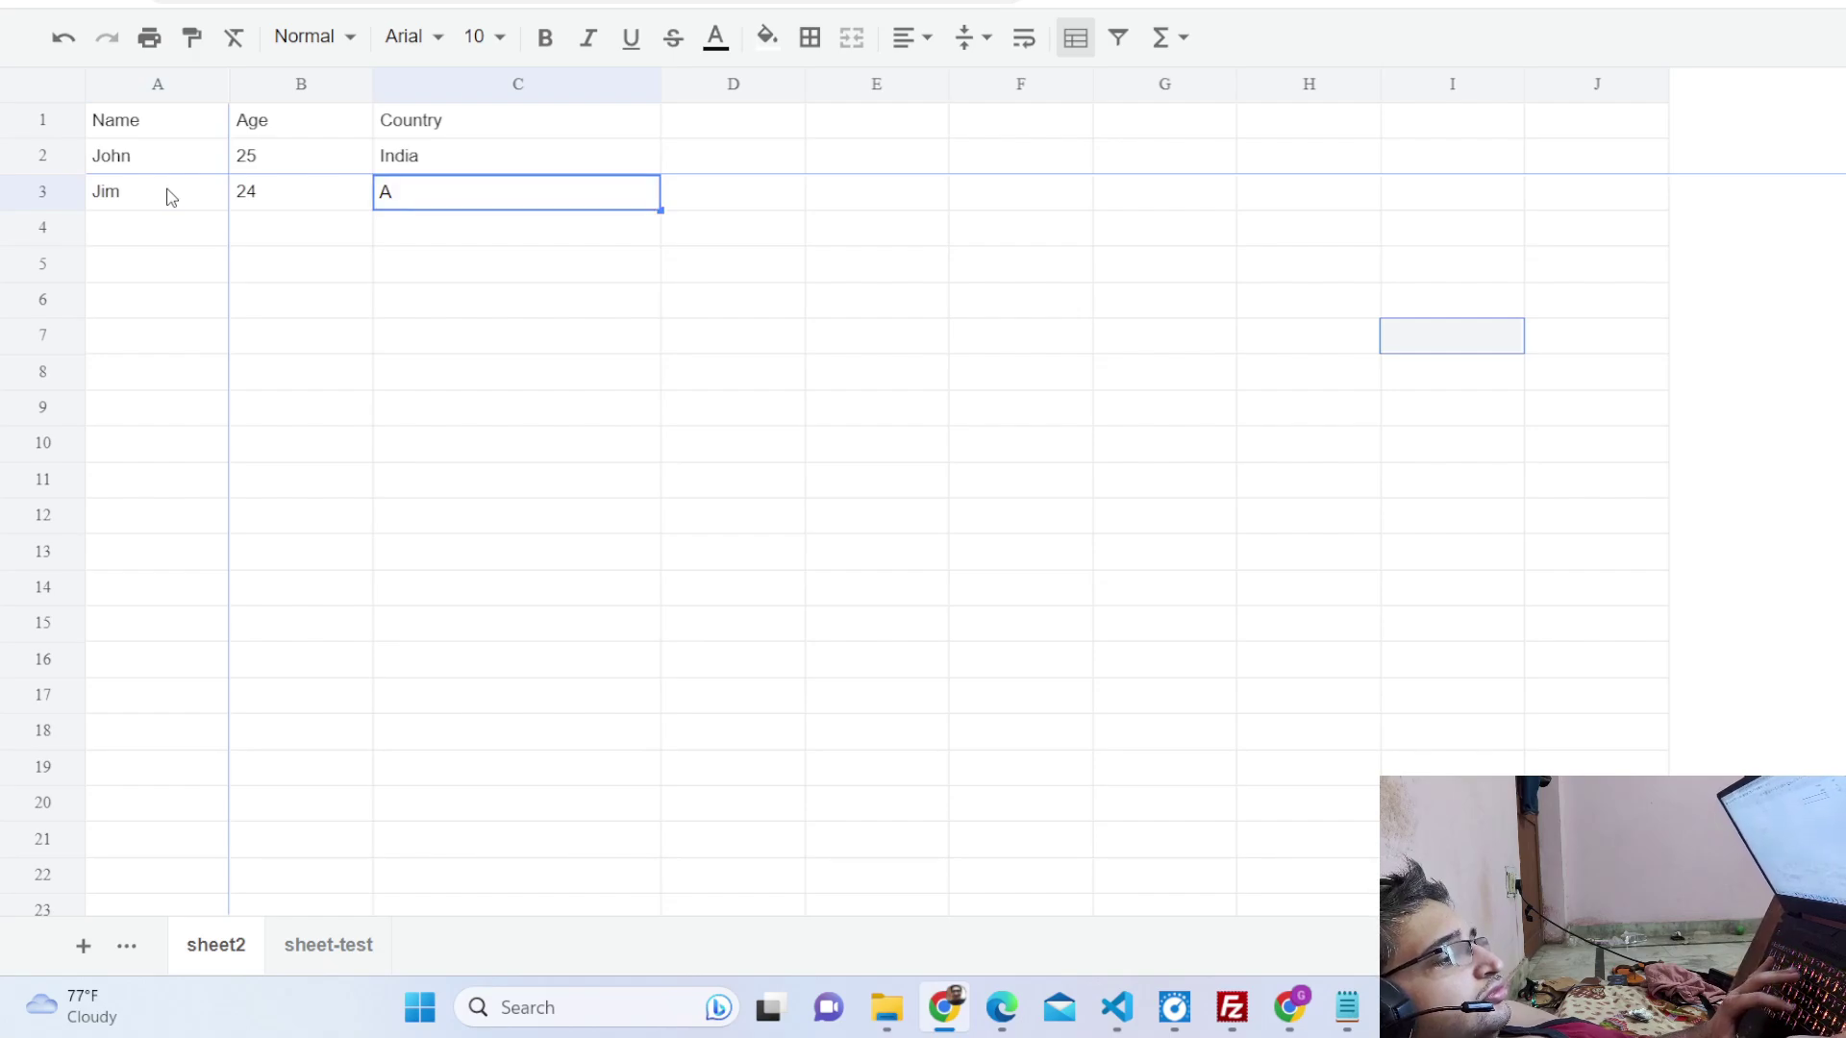
pyautogui.write('ustralia')
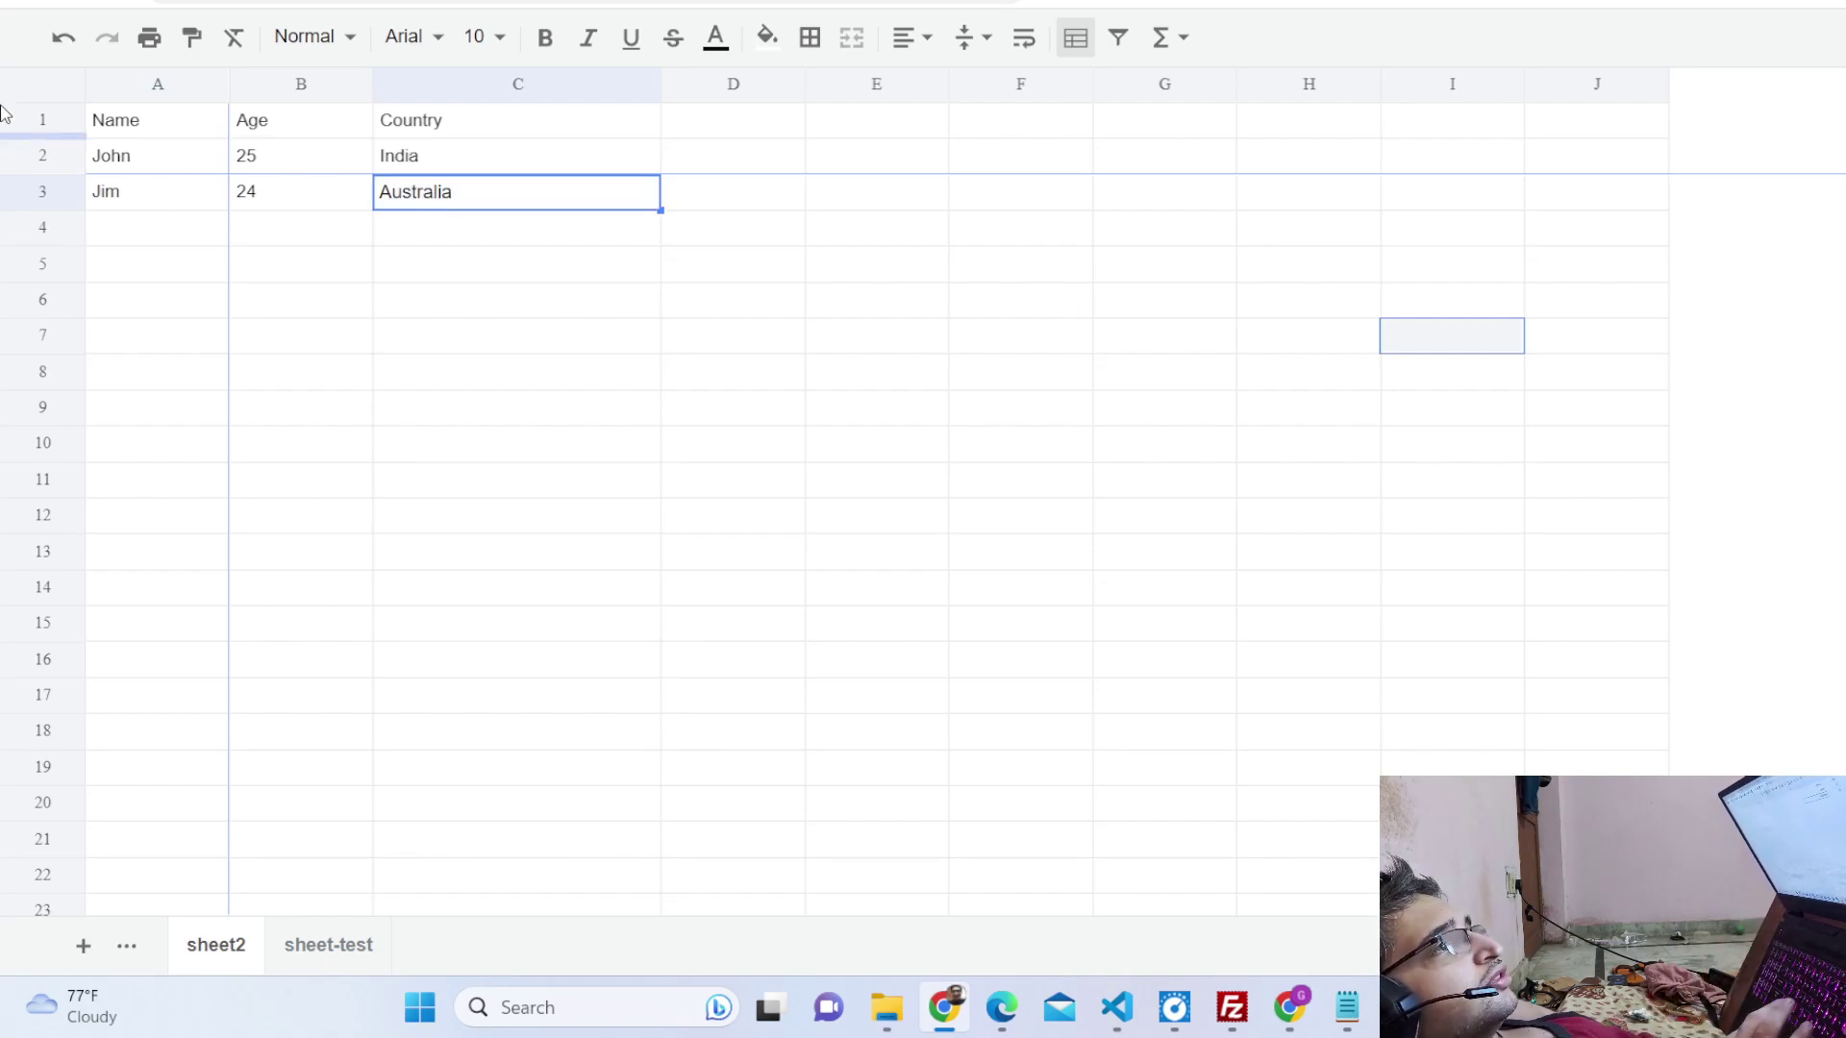
# Sum the two ages in B2:B3 into B4 using the quick functions list.
pyautogui.click(240, 155)
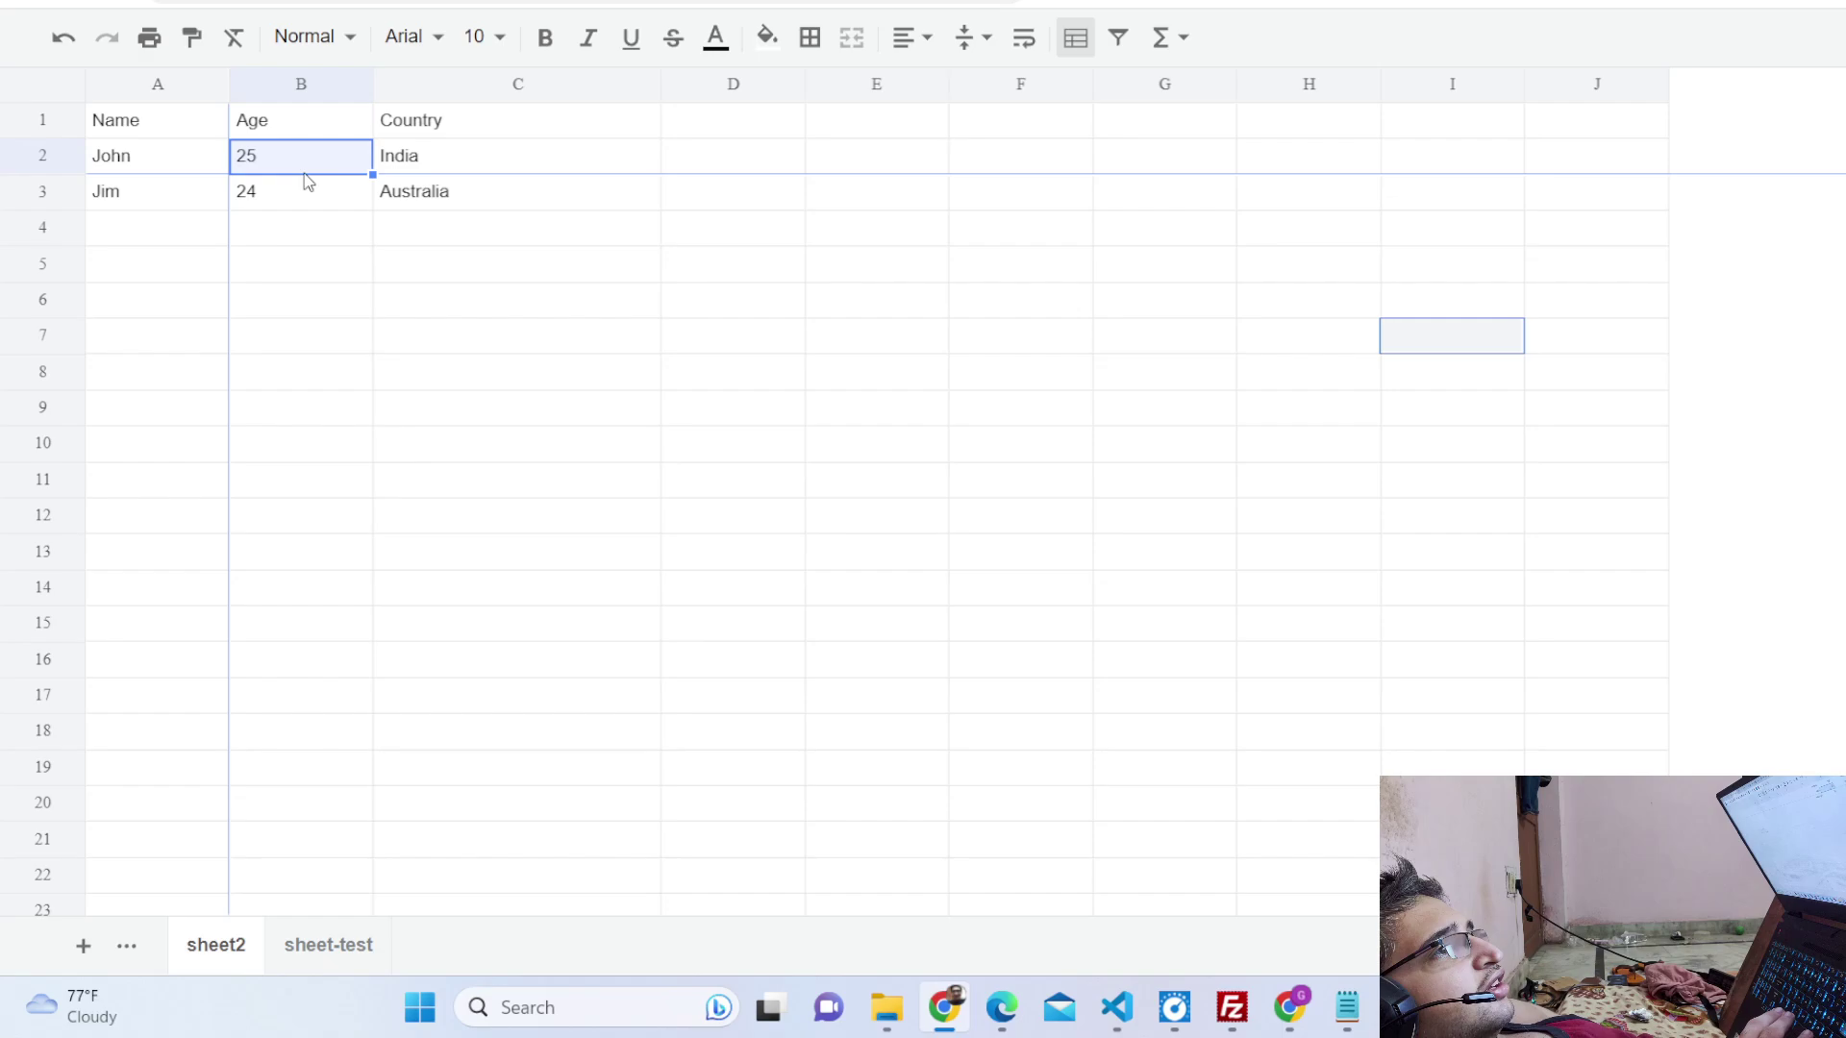
pyautogui.keyDown('shift'); pyautogui.click(324, 193); pyautogui.keyUp('shift')
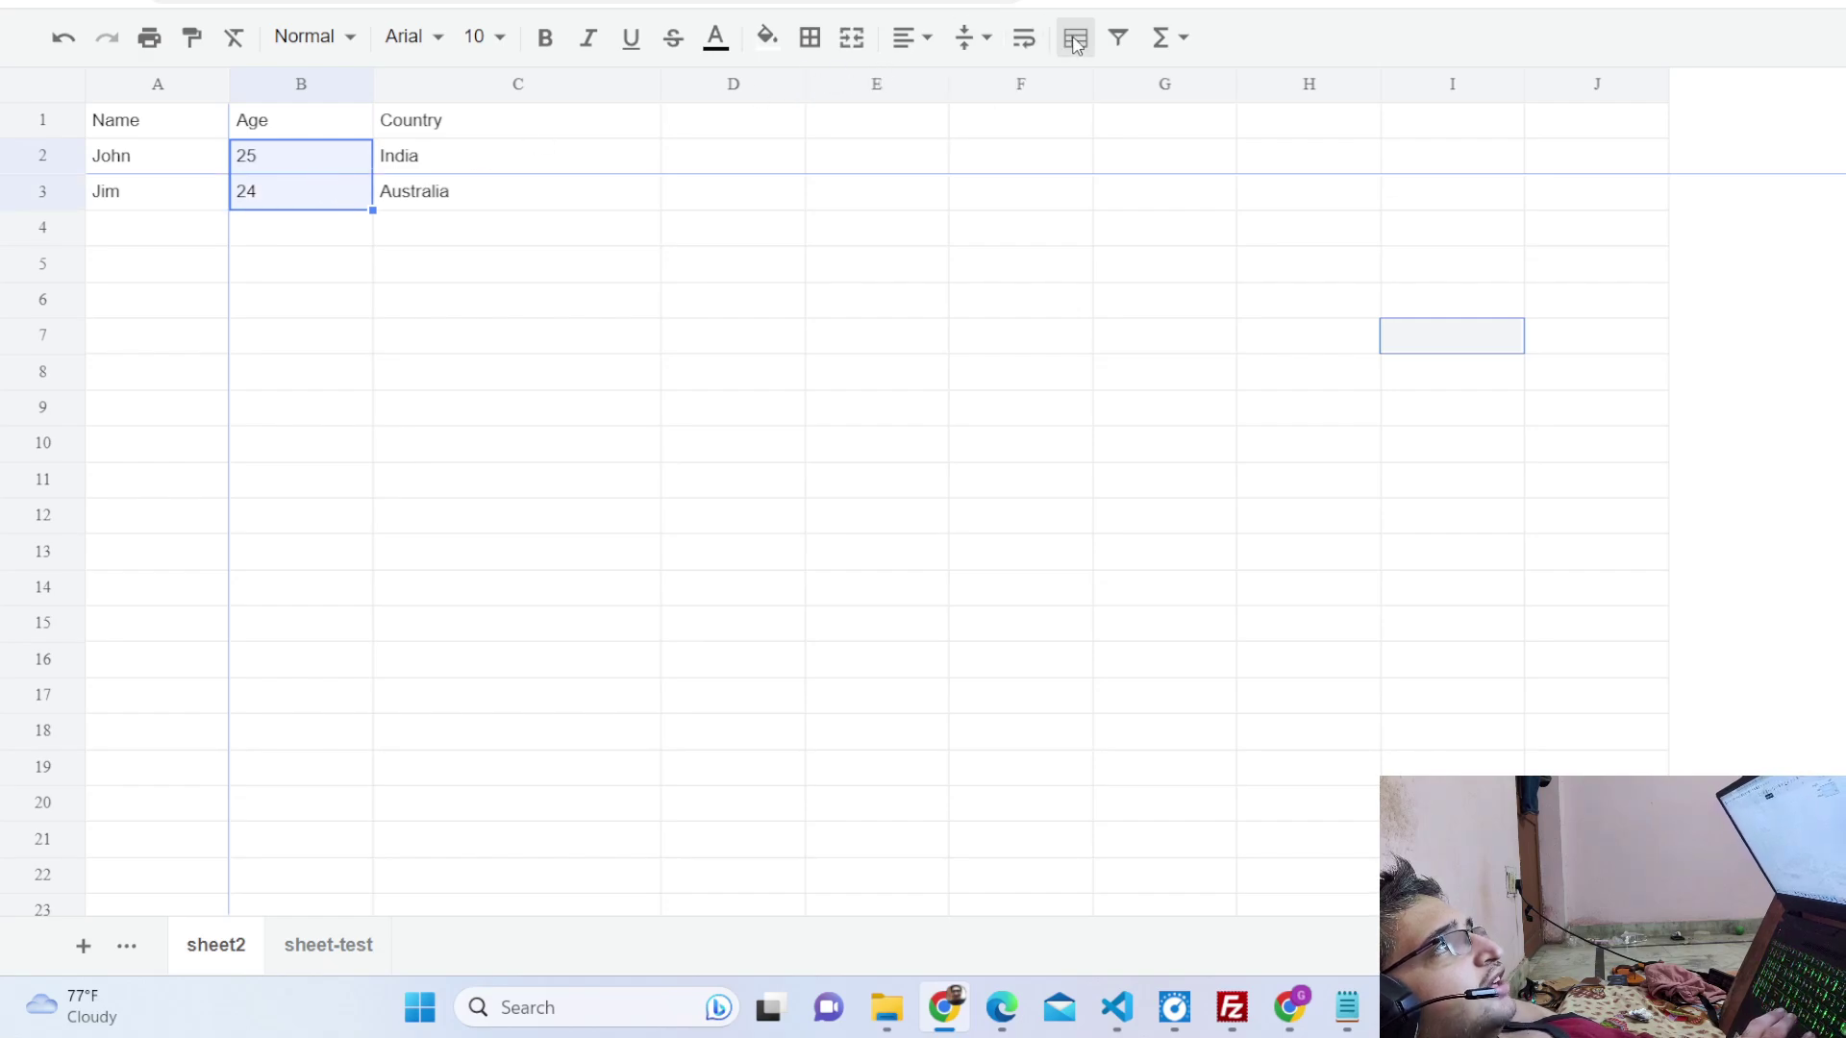
pyautogui.click(1178, 39)
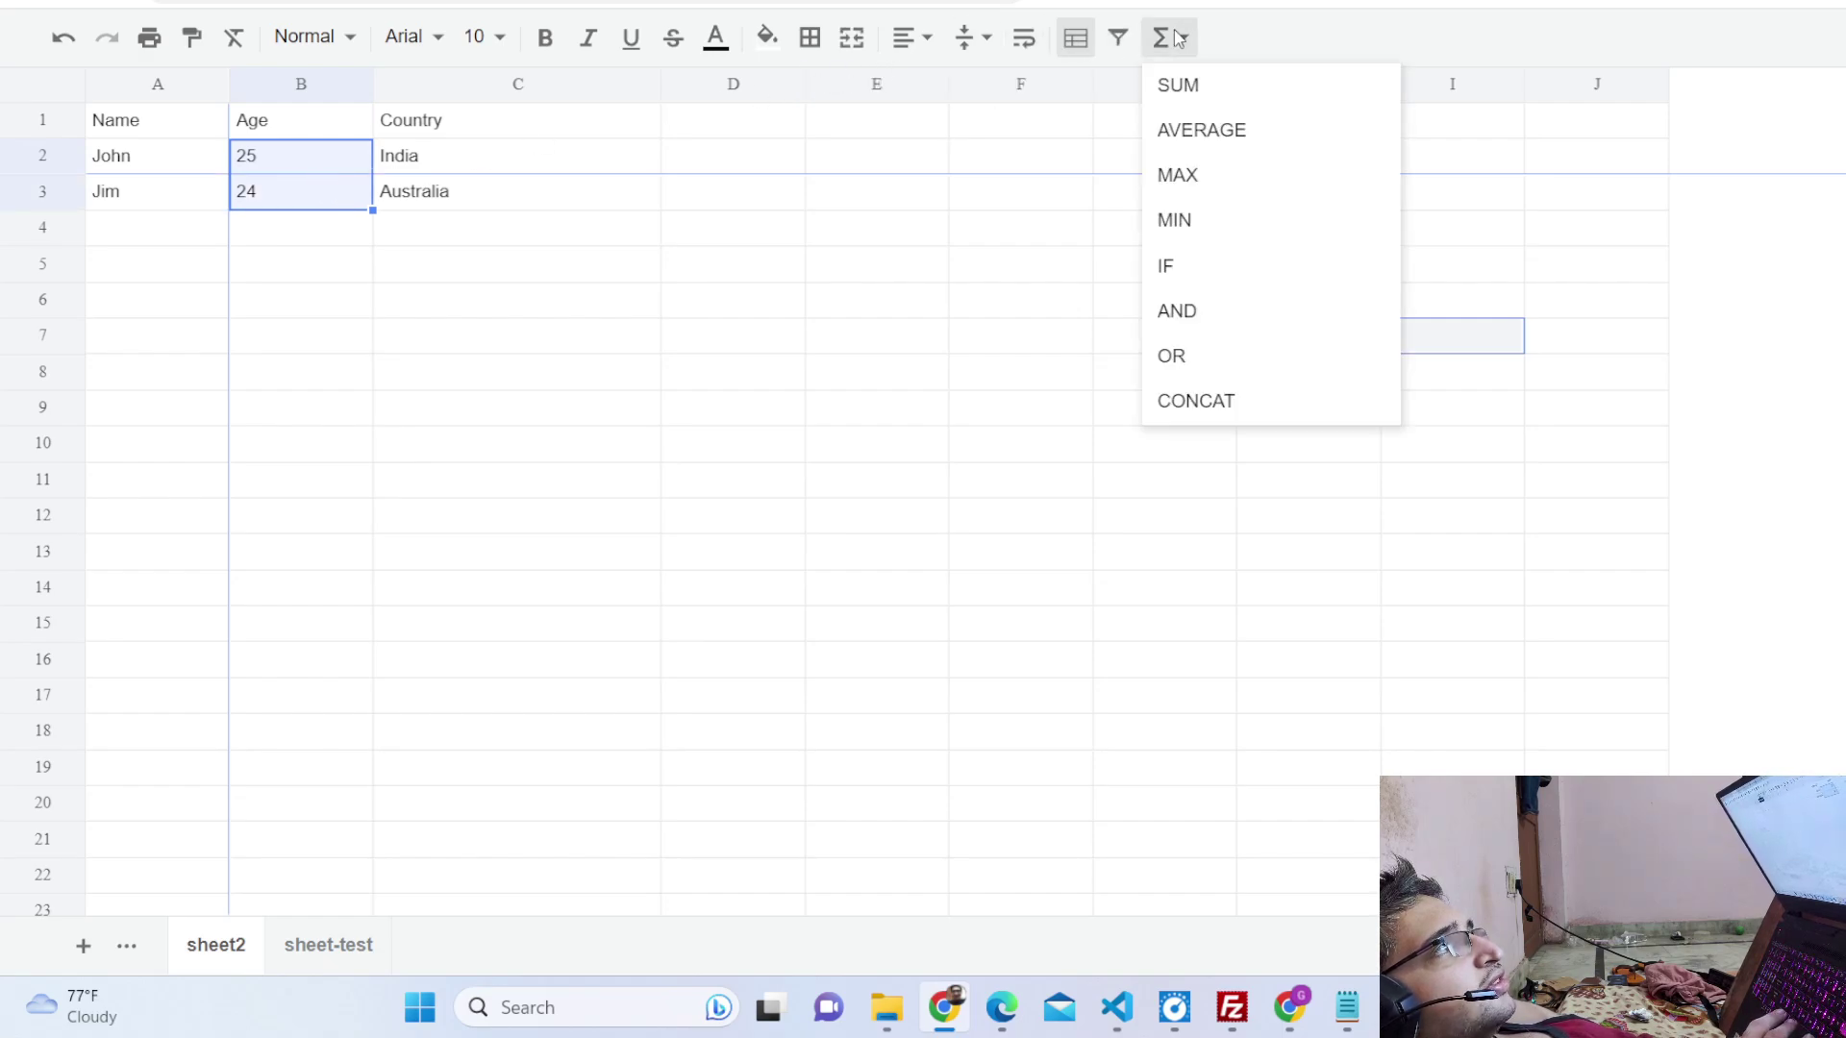
pyautogui.click(1178, 85)
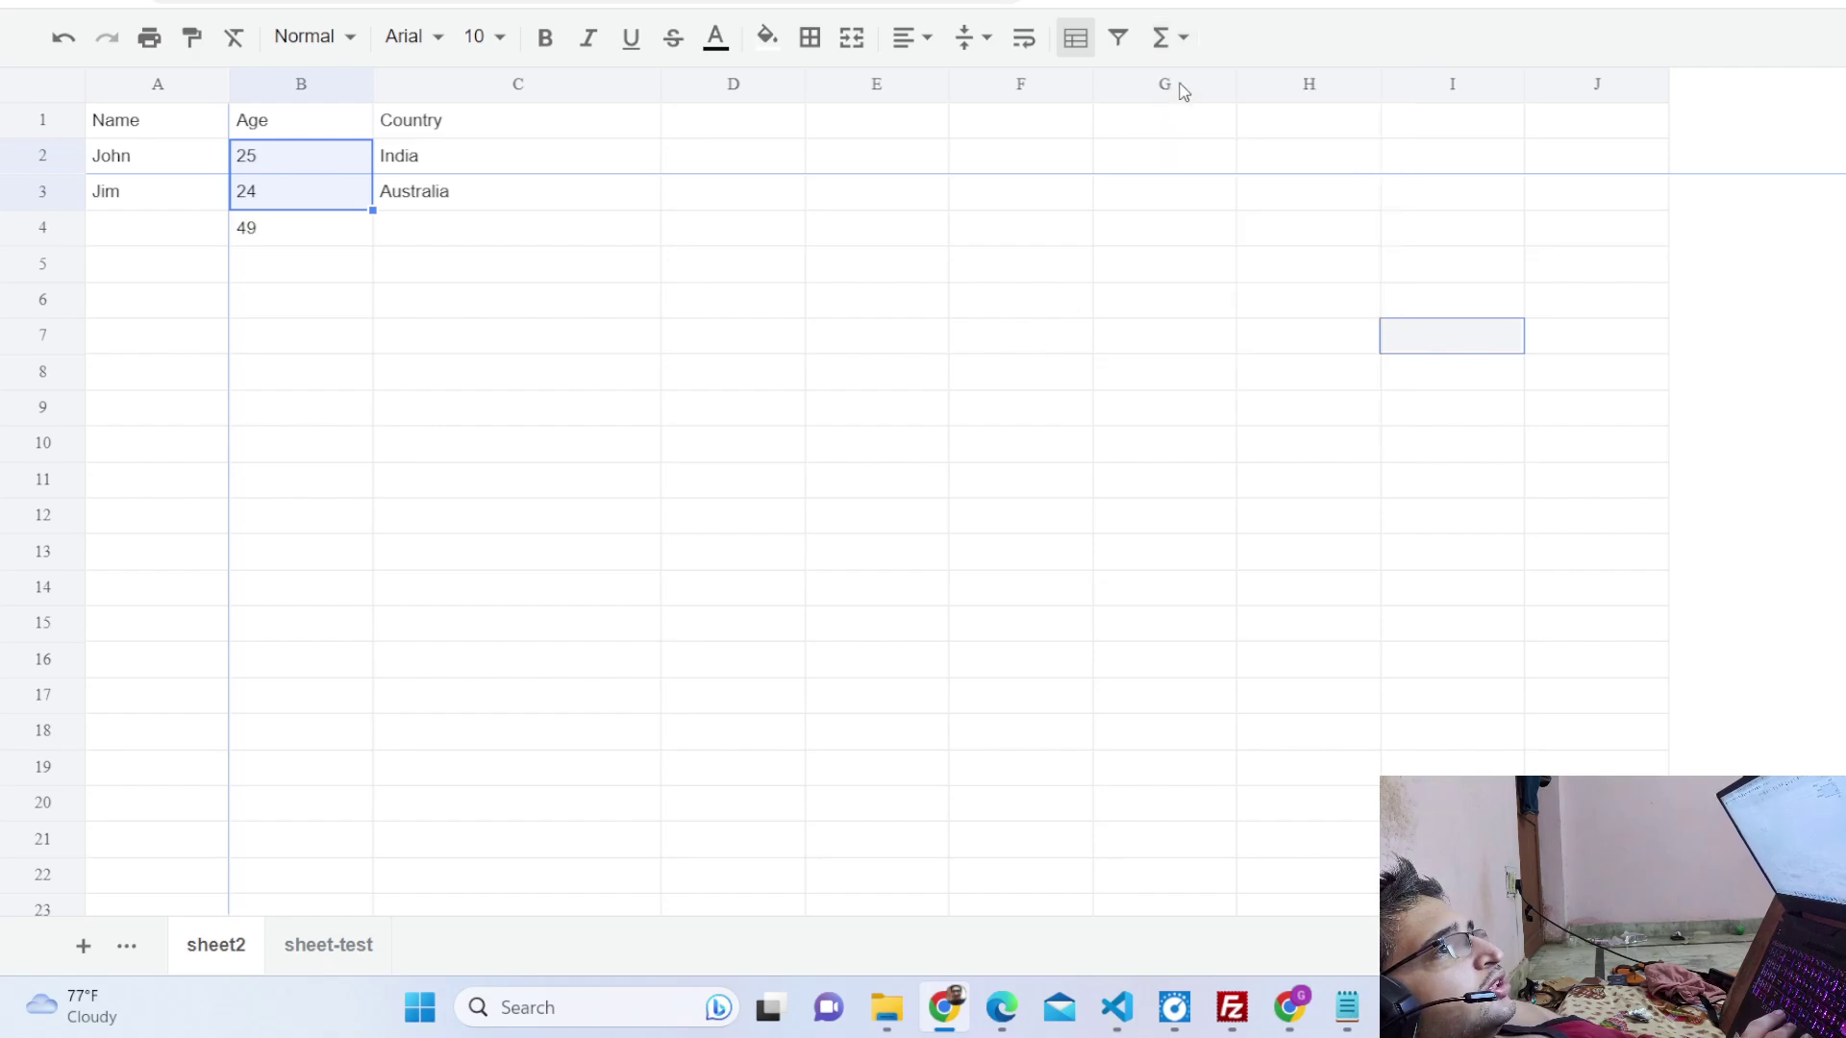
# Copy B4's sum formula into C4 with the fill handle, then delete it from B4.
pyautogui.click(255, 224)
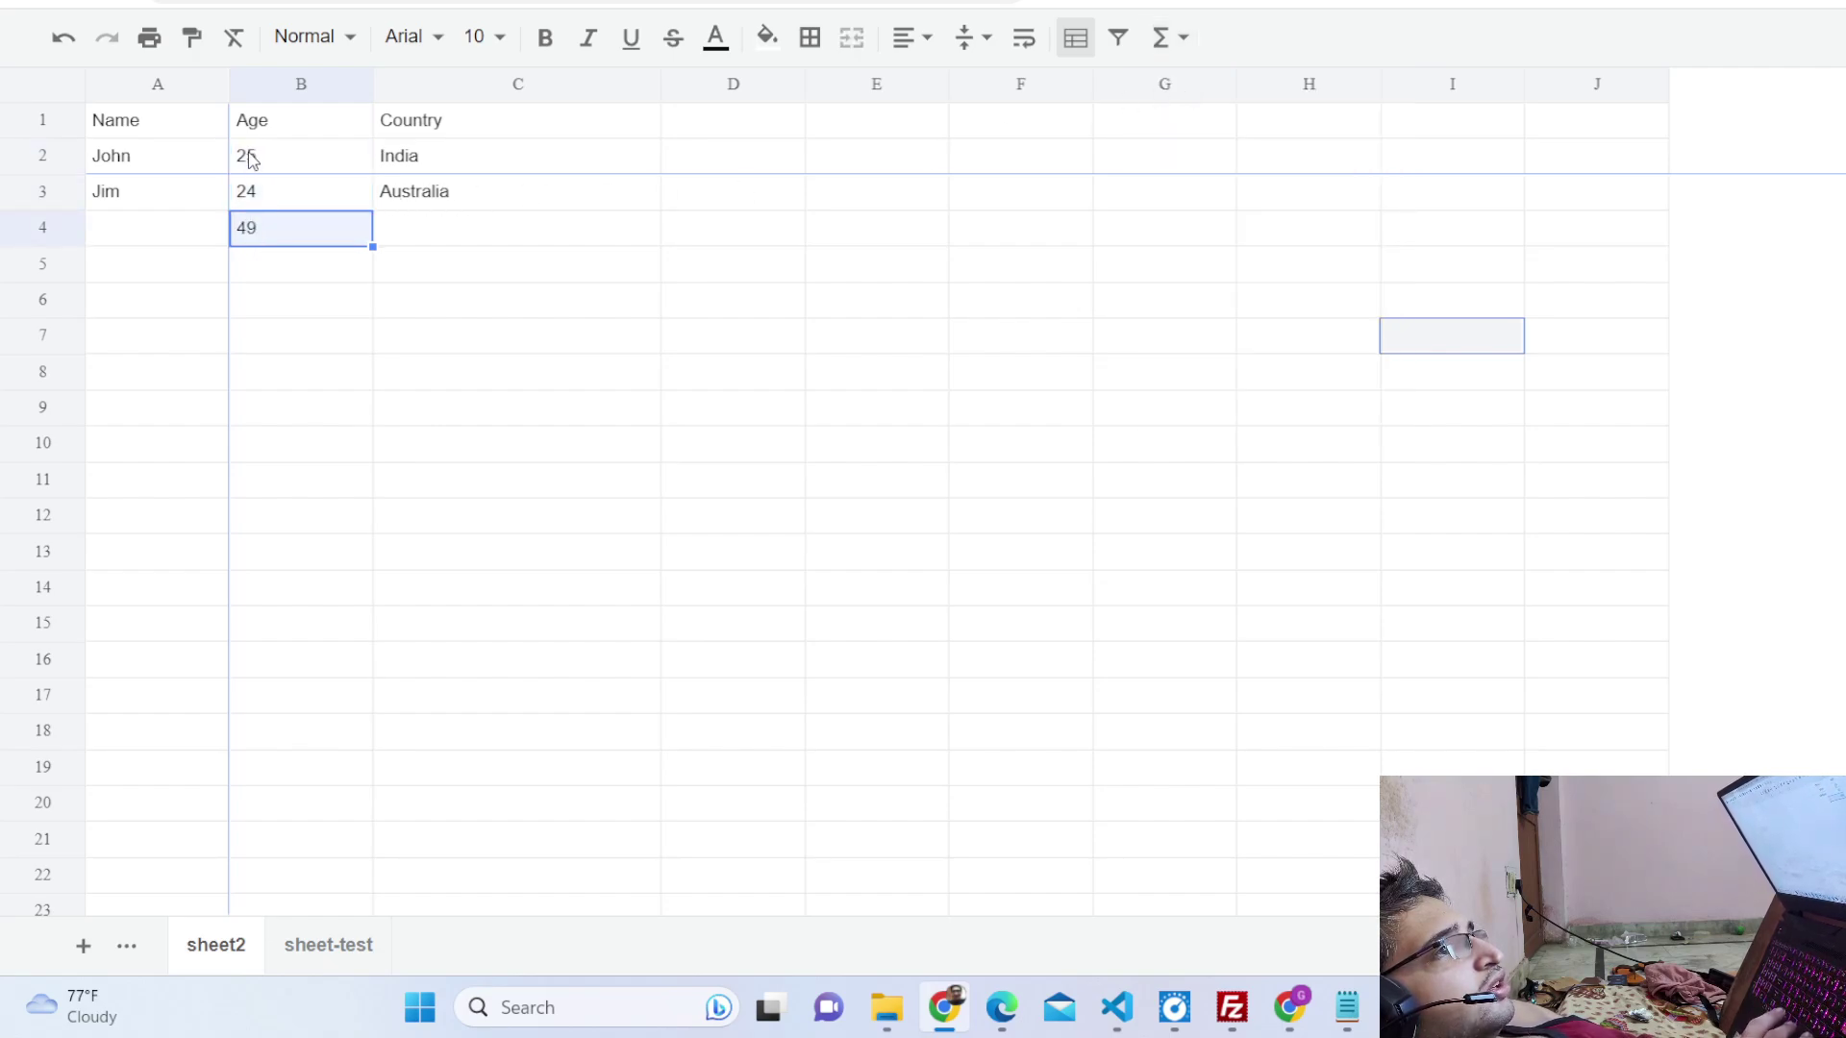
pyautogui.doubleClick(262, 229)
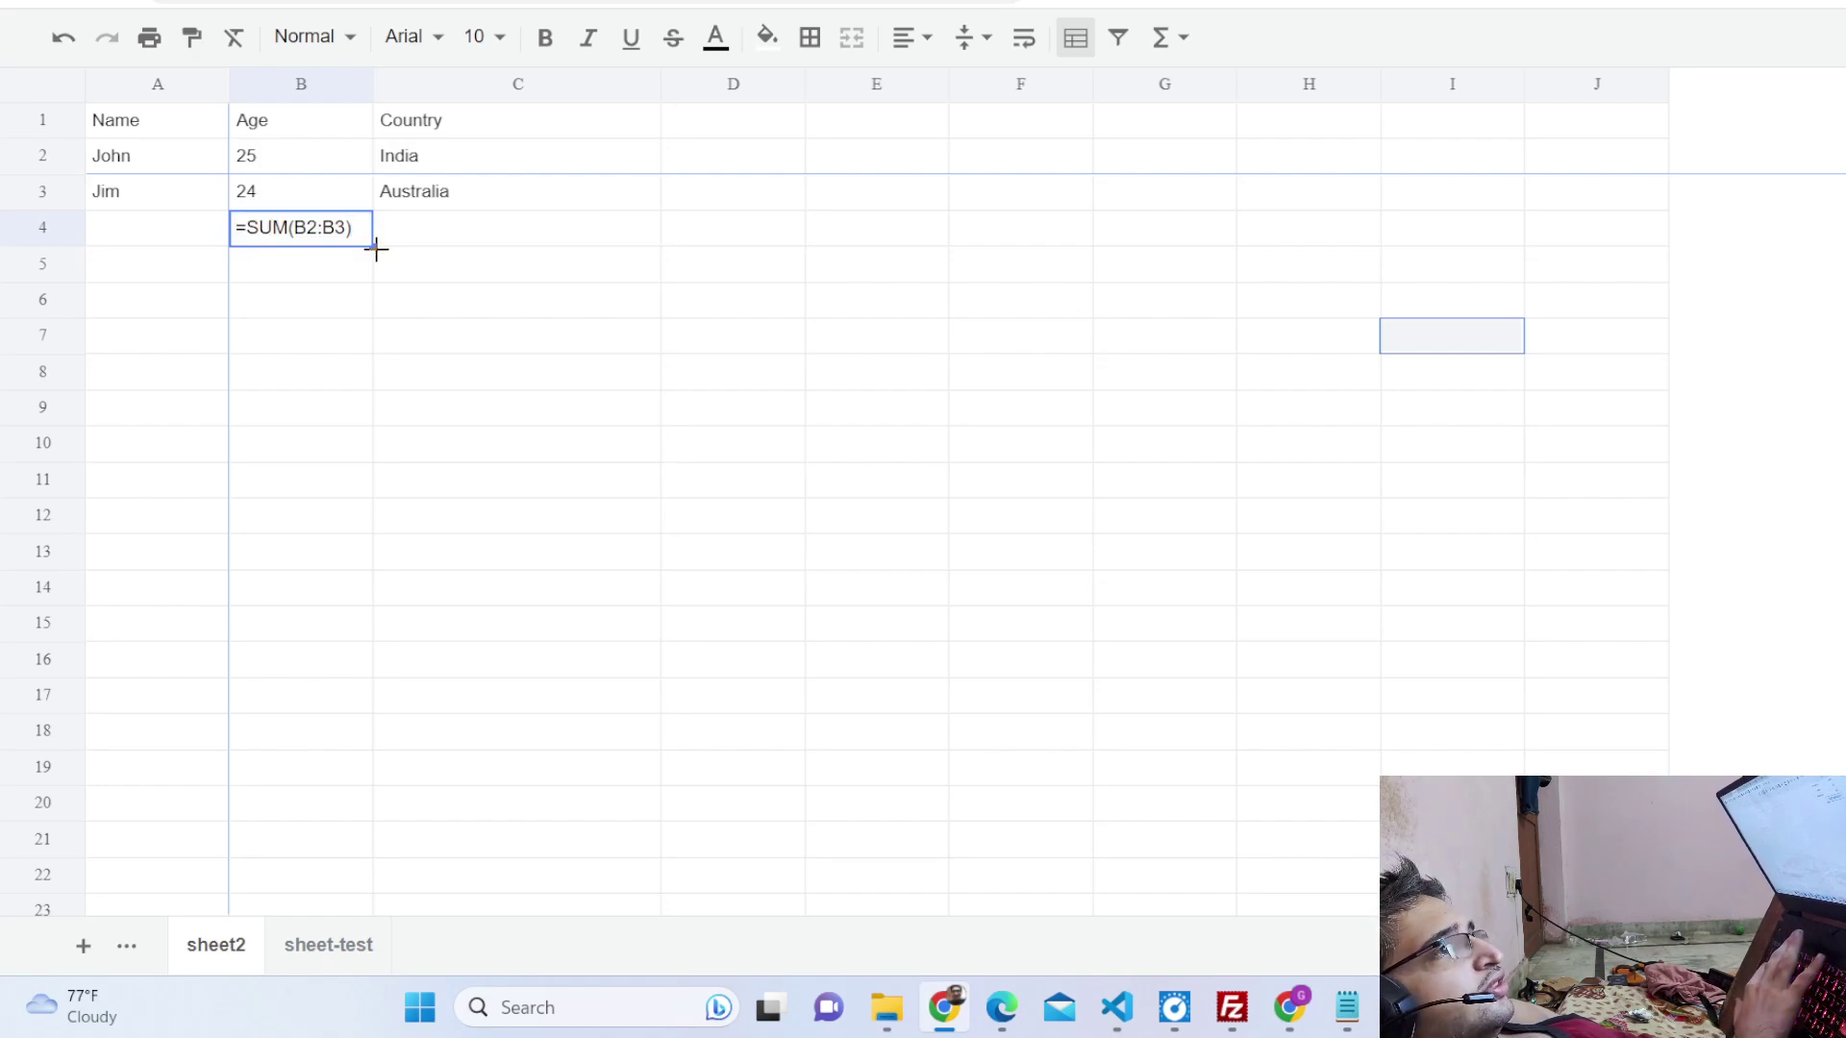
pyautogui.moveTo(376, 249); pyautogui.dragTo(430, 260)
pyautogui.tripleClick(258, 228)
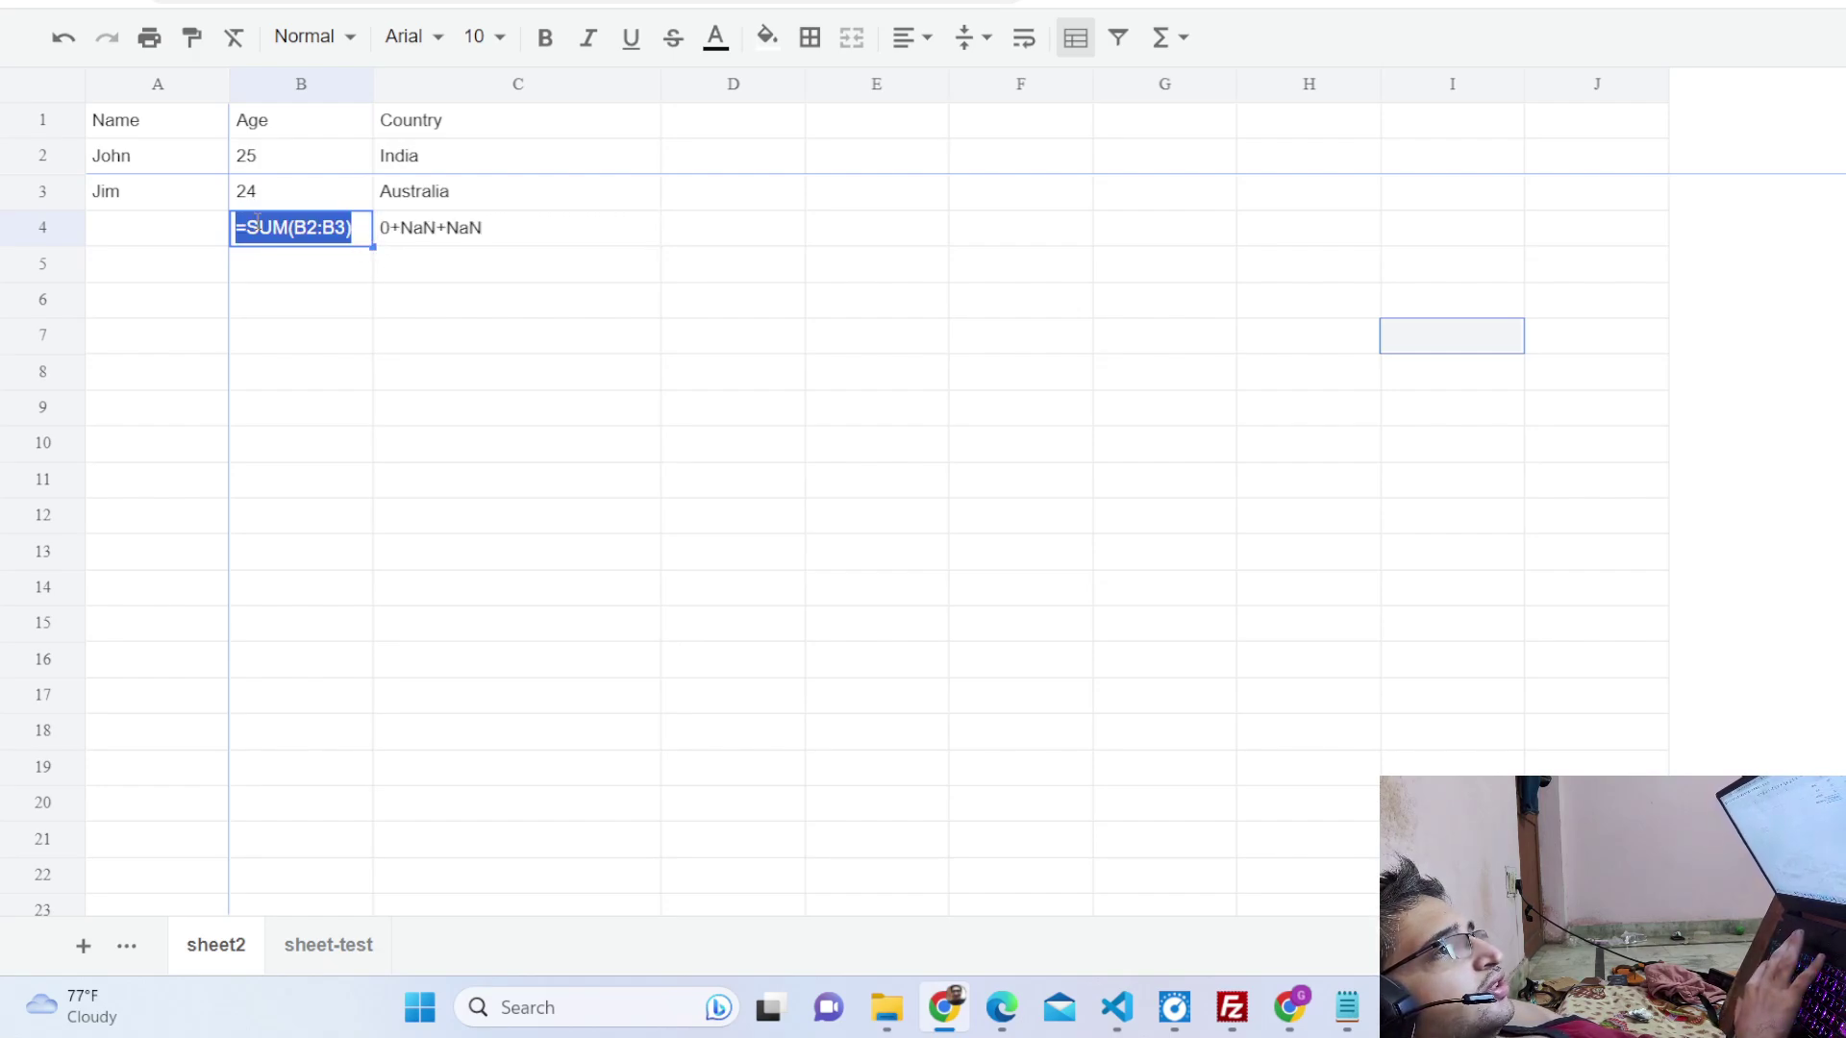
pyautogui.press('BackSpace')
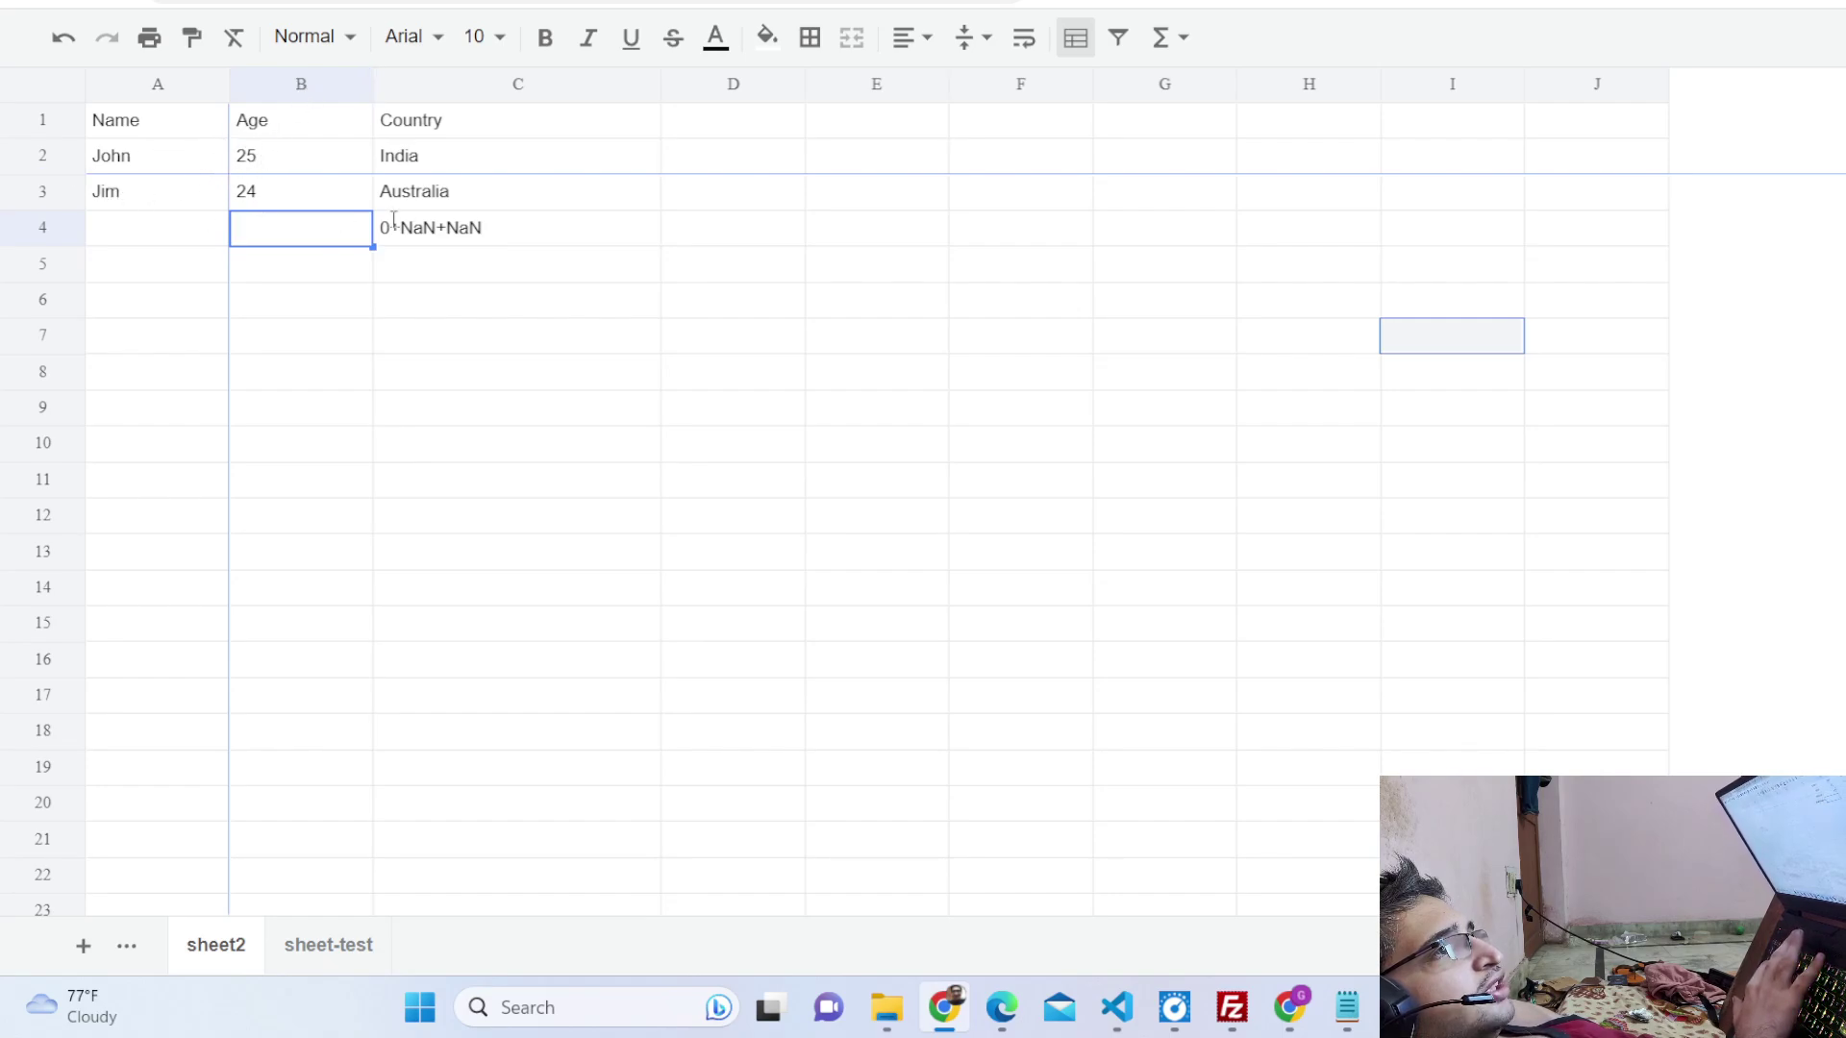
# Erase the broken 0+NaN+NaN formula from C4.
pyautogui.doubleClick(444, 227)
pyautogui.press('BackSpace')
pyautogui.press('BackSpace')
pyautogui.press('BackSpace')
pyautogui.press('BackSpace')
pyautogui.press('BackSpace')
pyautogui.press('BackSpace')
pyautogui.press('BackSpace')
pyautogui.press('BackSpace')
pyautogui.press('BackSpace')
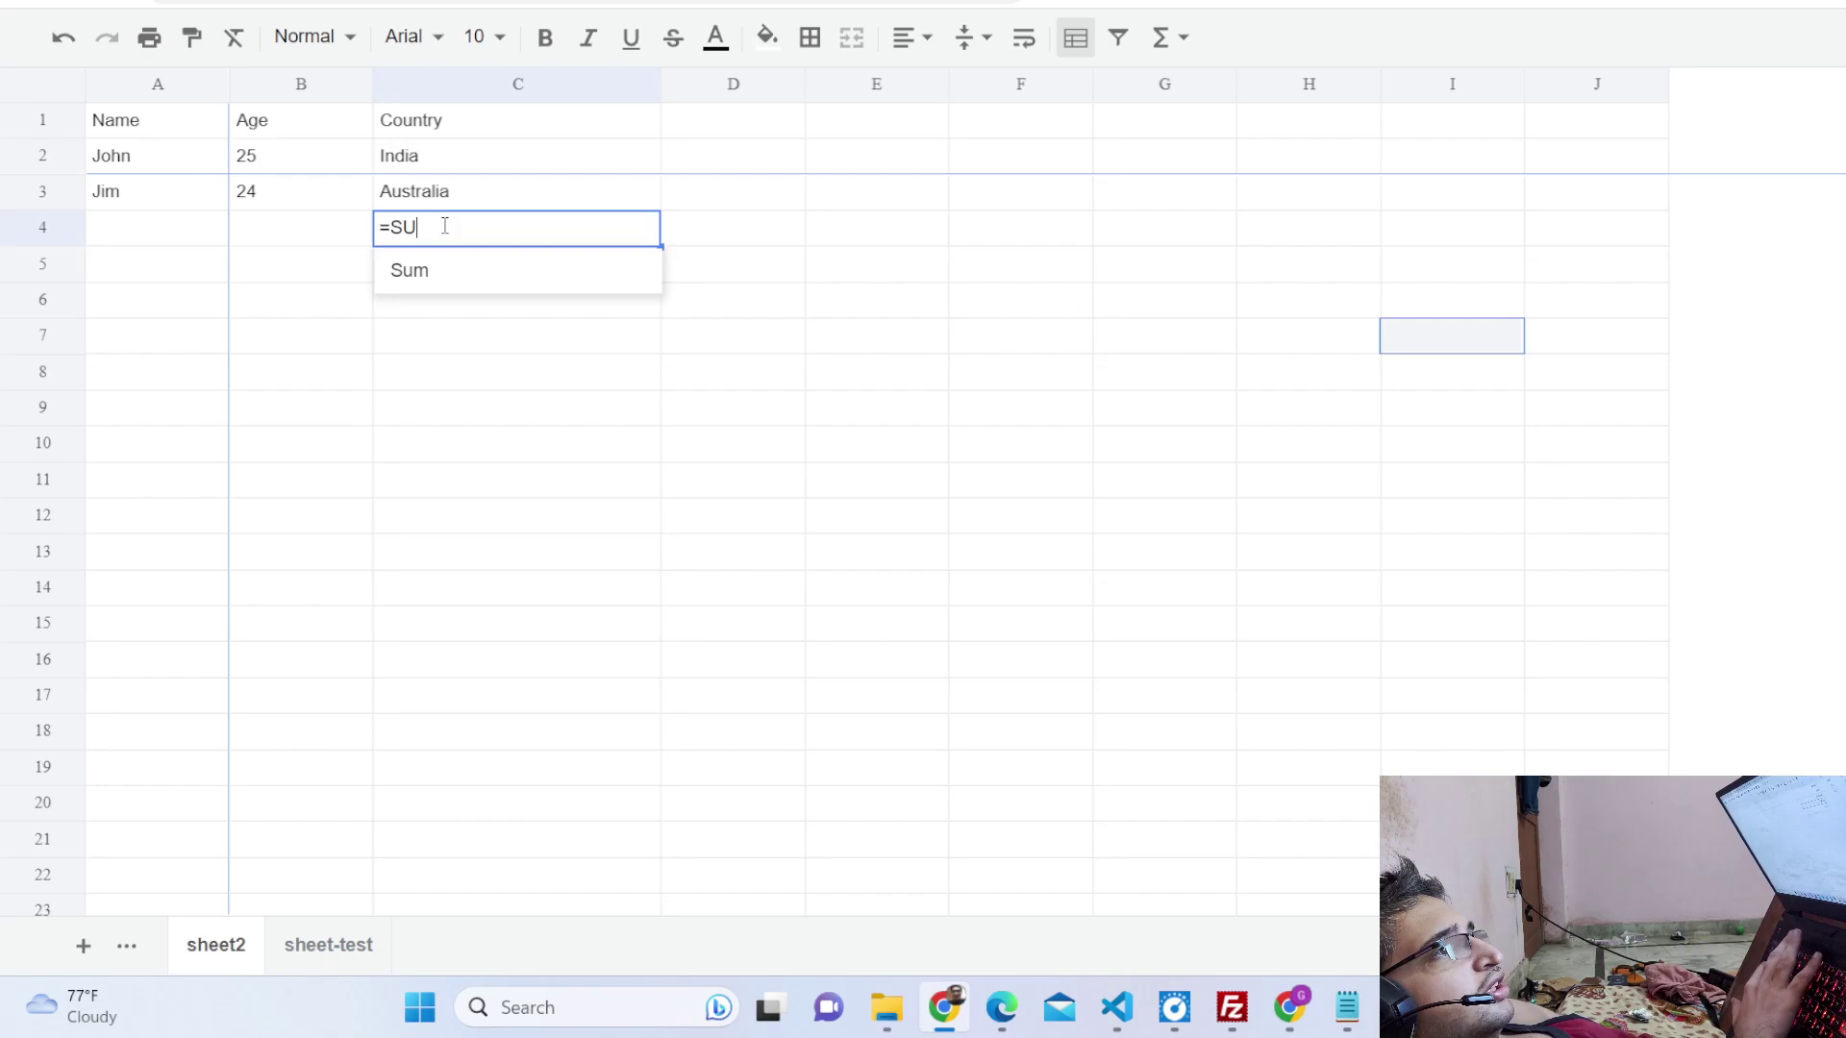
pyautogui.click(320, 236)
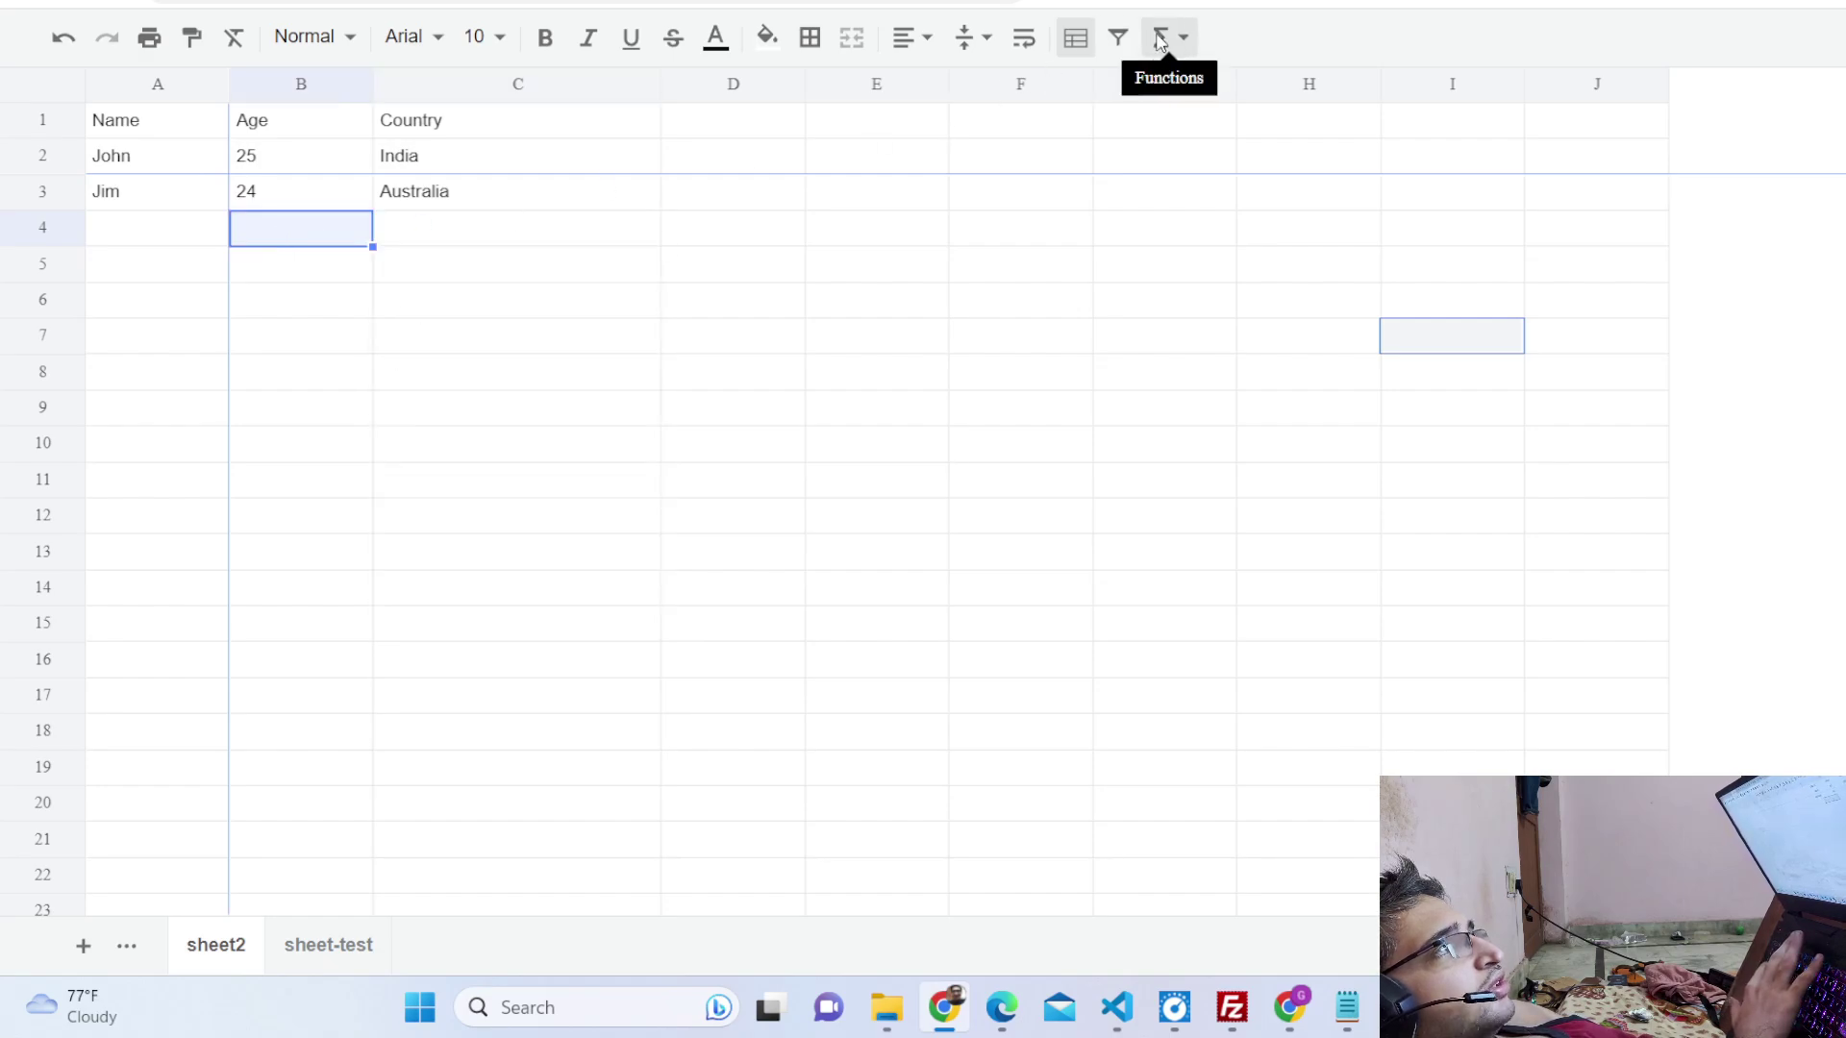
# Put the AVERAGE of the ages in B2:B3, 24.5, into B4.
pyautogui.moveTo(317, 200); pyautogui.dragTo(231, 154)
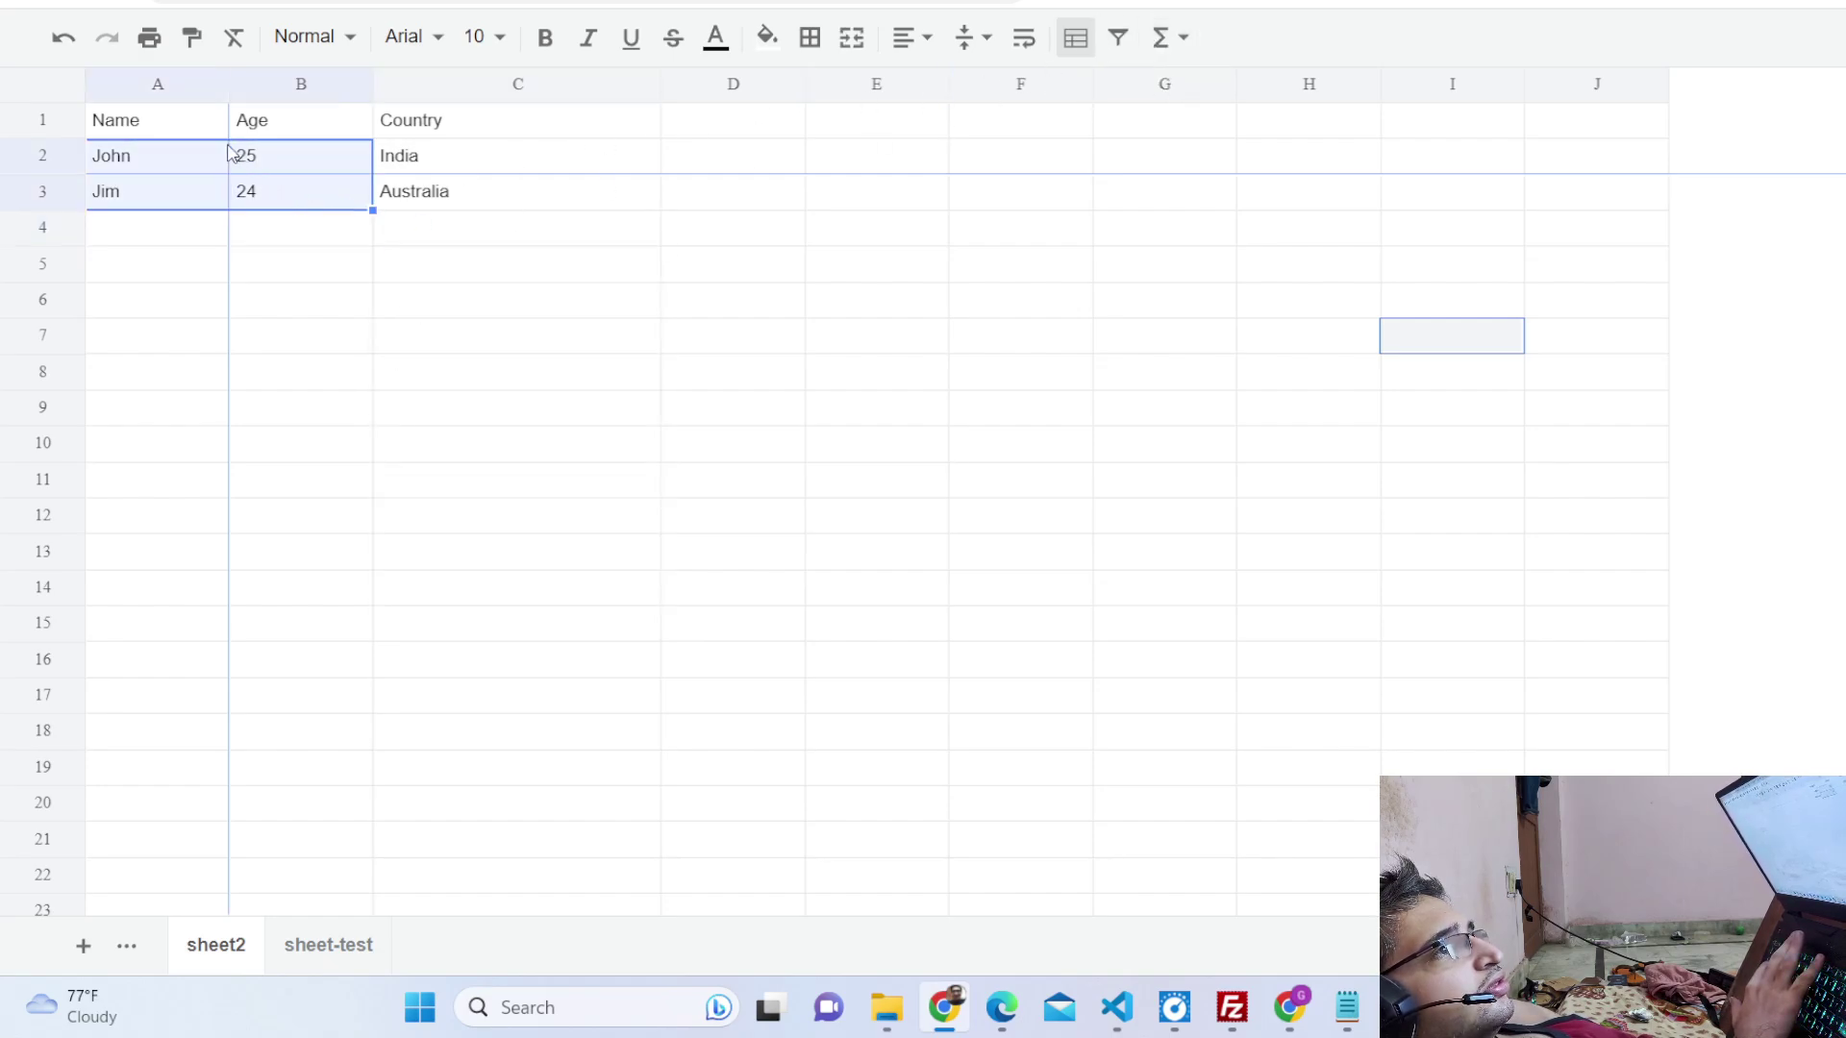
pyautogui.click(308, 205)
pyautogui.doubleClick(295, 195)
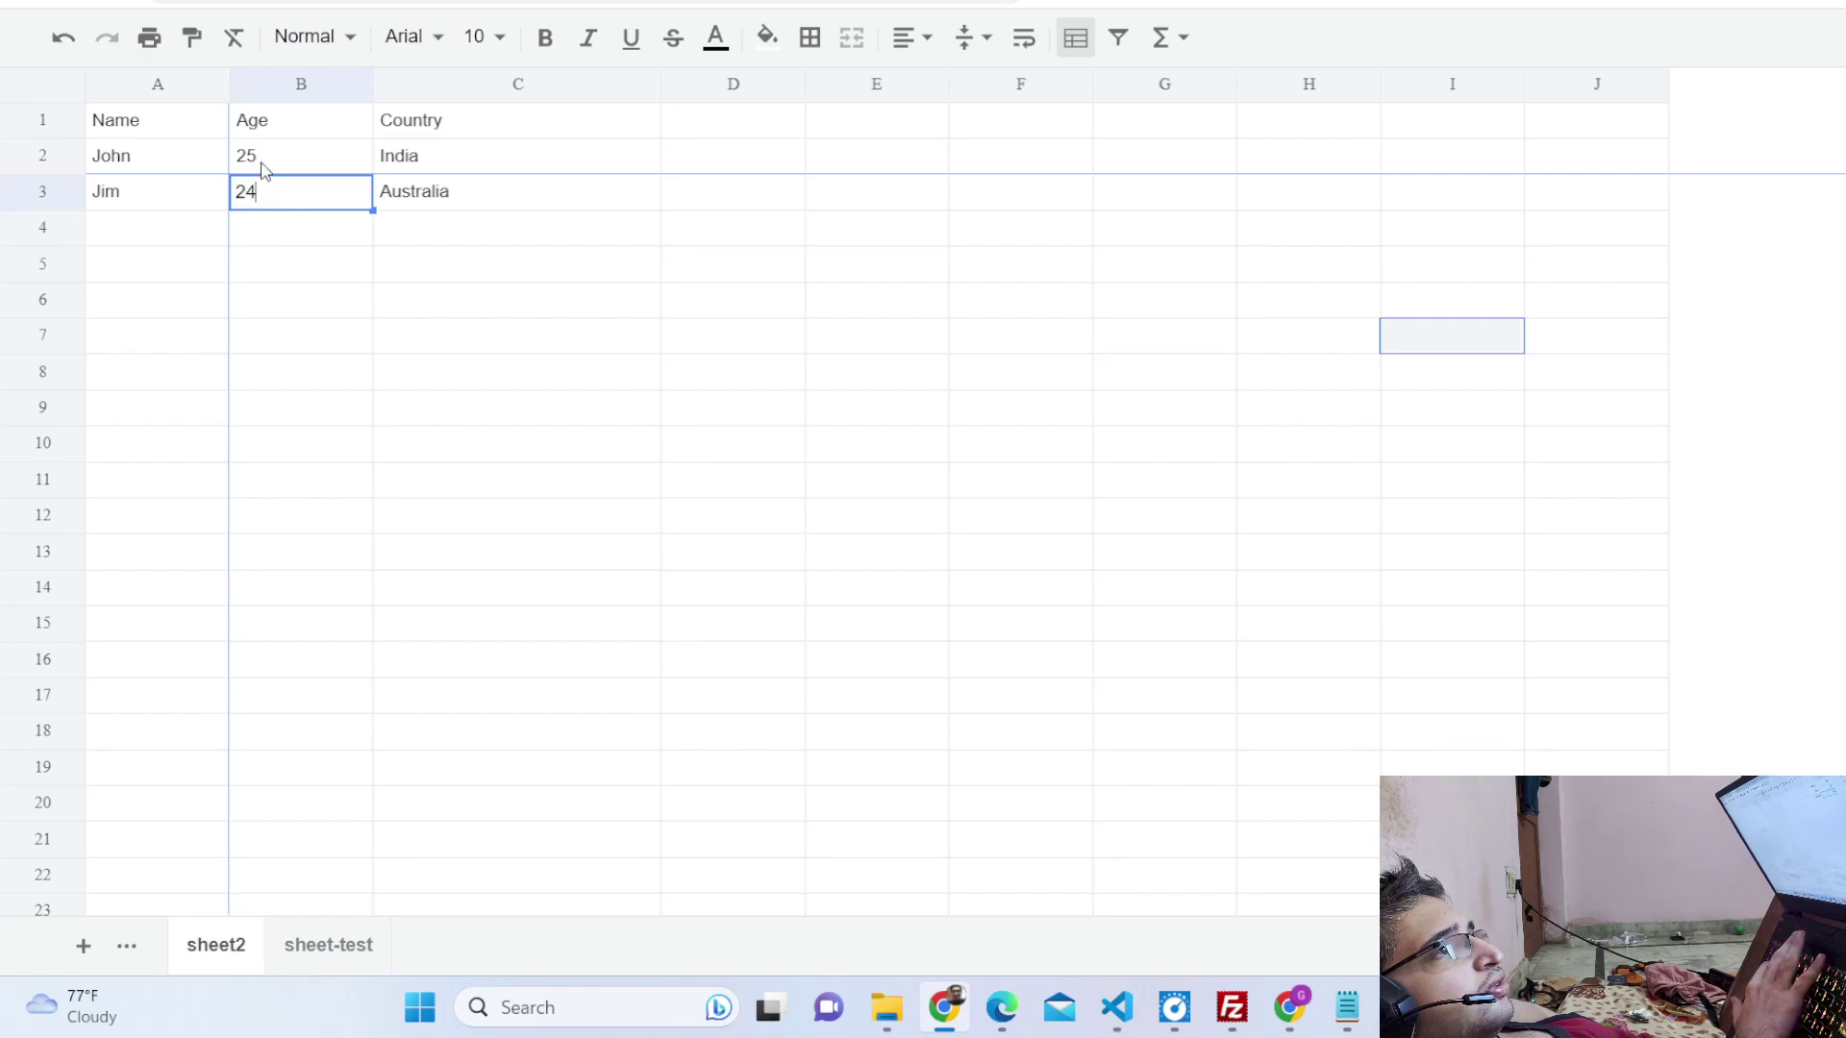
pyautogui.moveTo(245, 159); pyautogui.dragTo(339, 190)
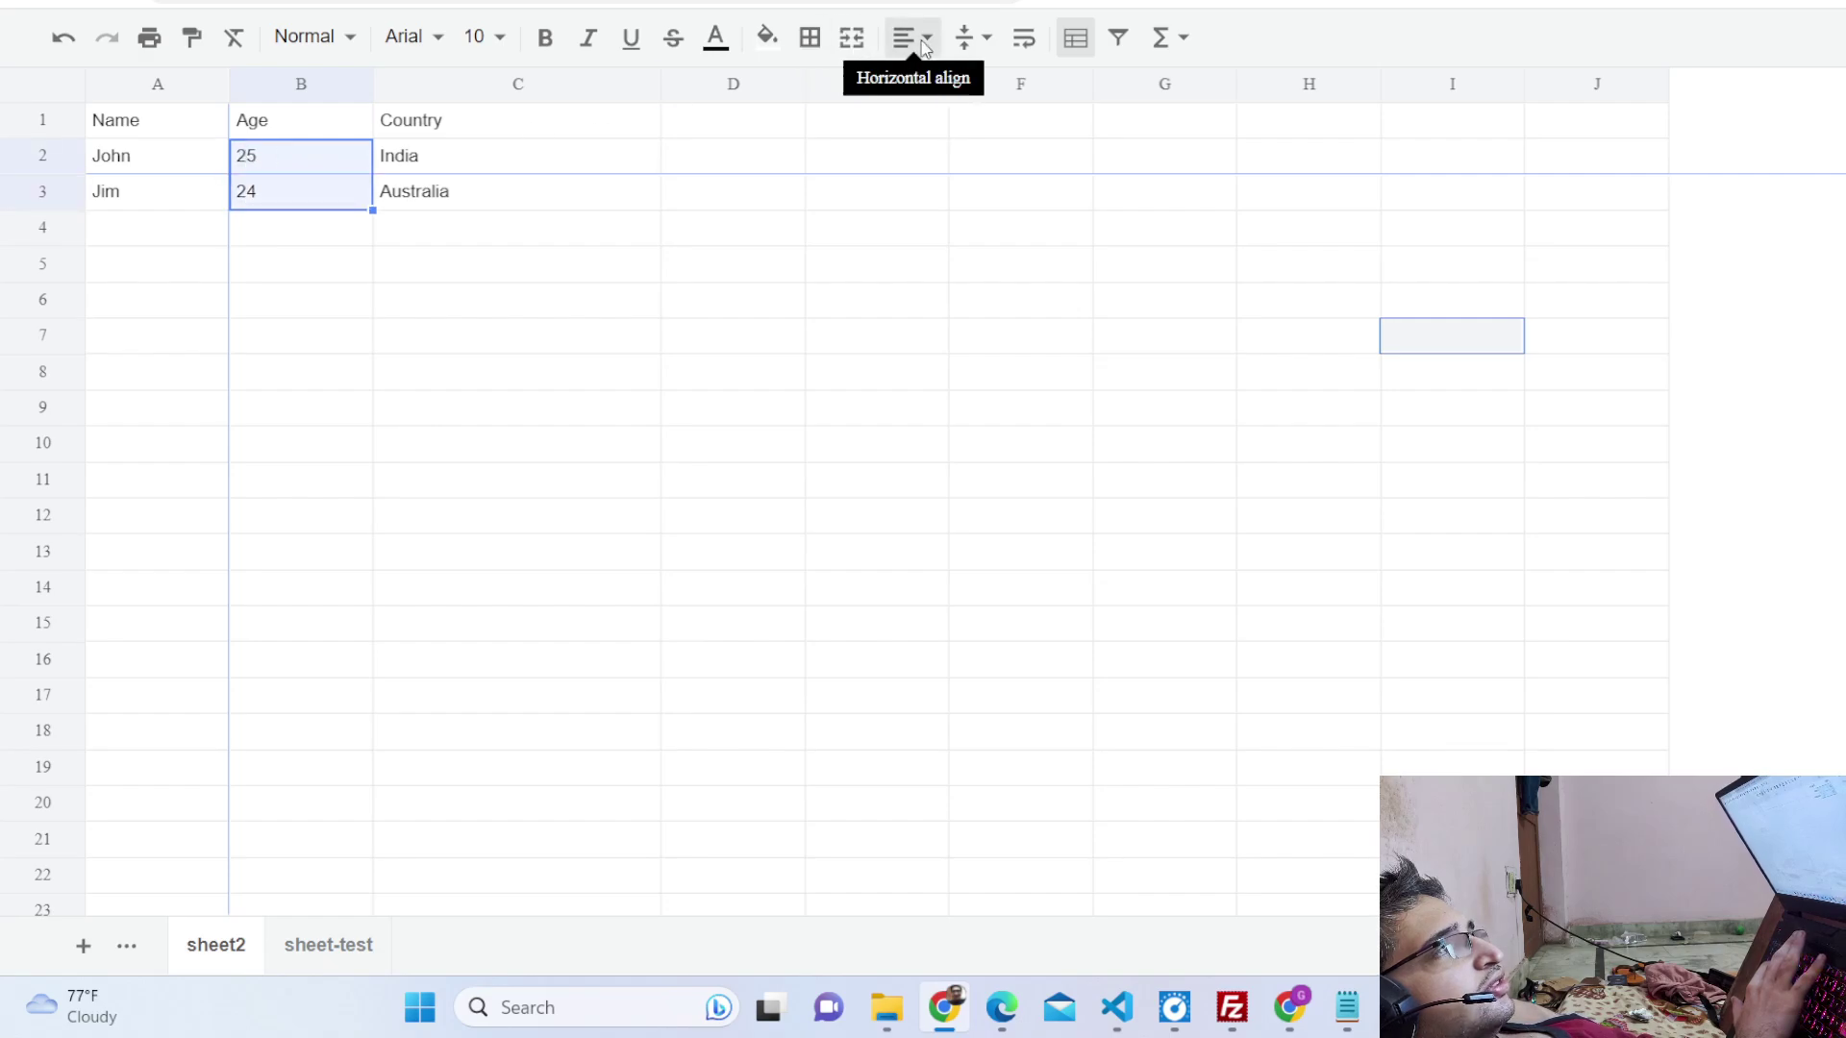
pyautogui.click(1167, 38)
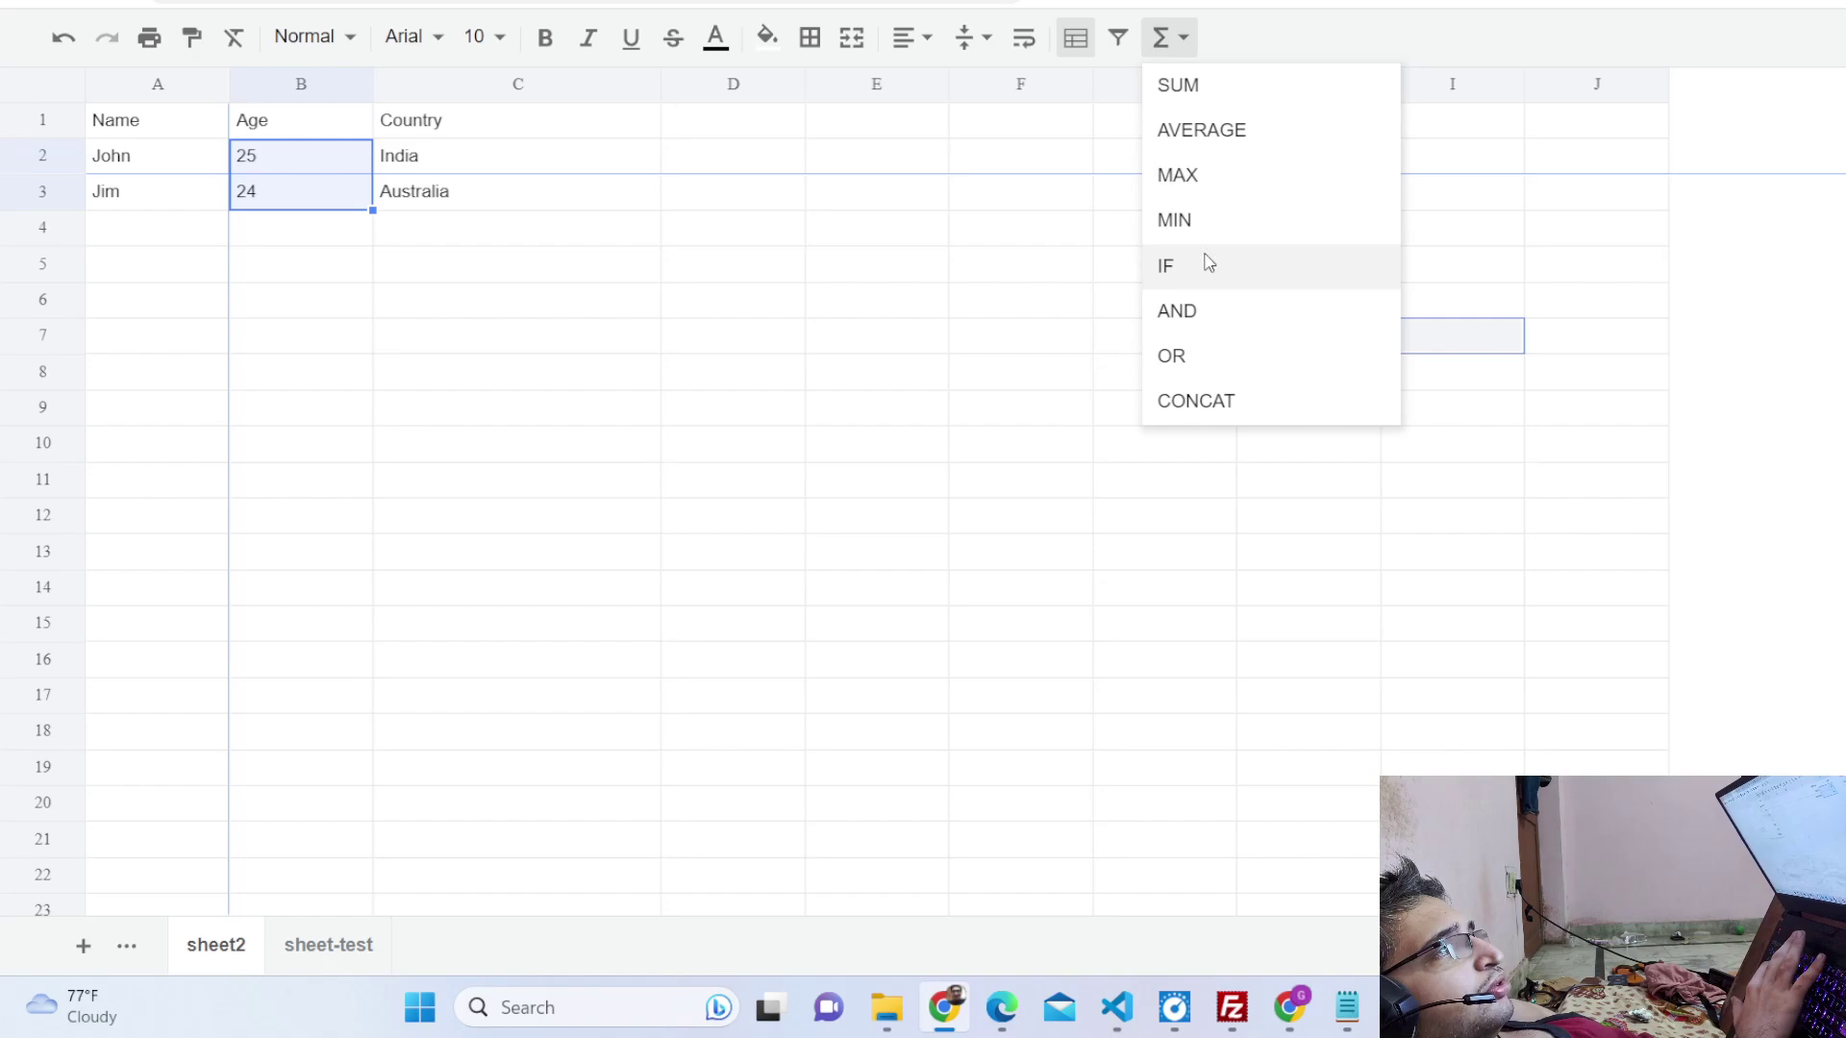
pyautogui.click(1200, 130)
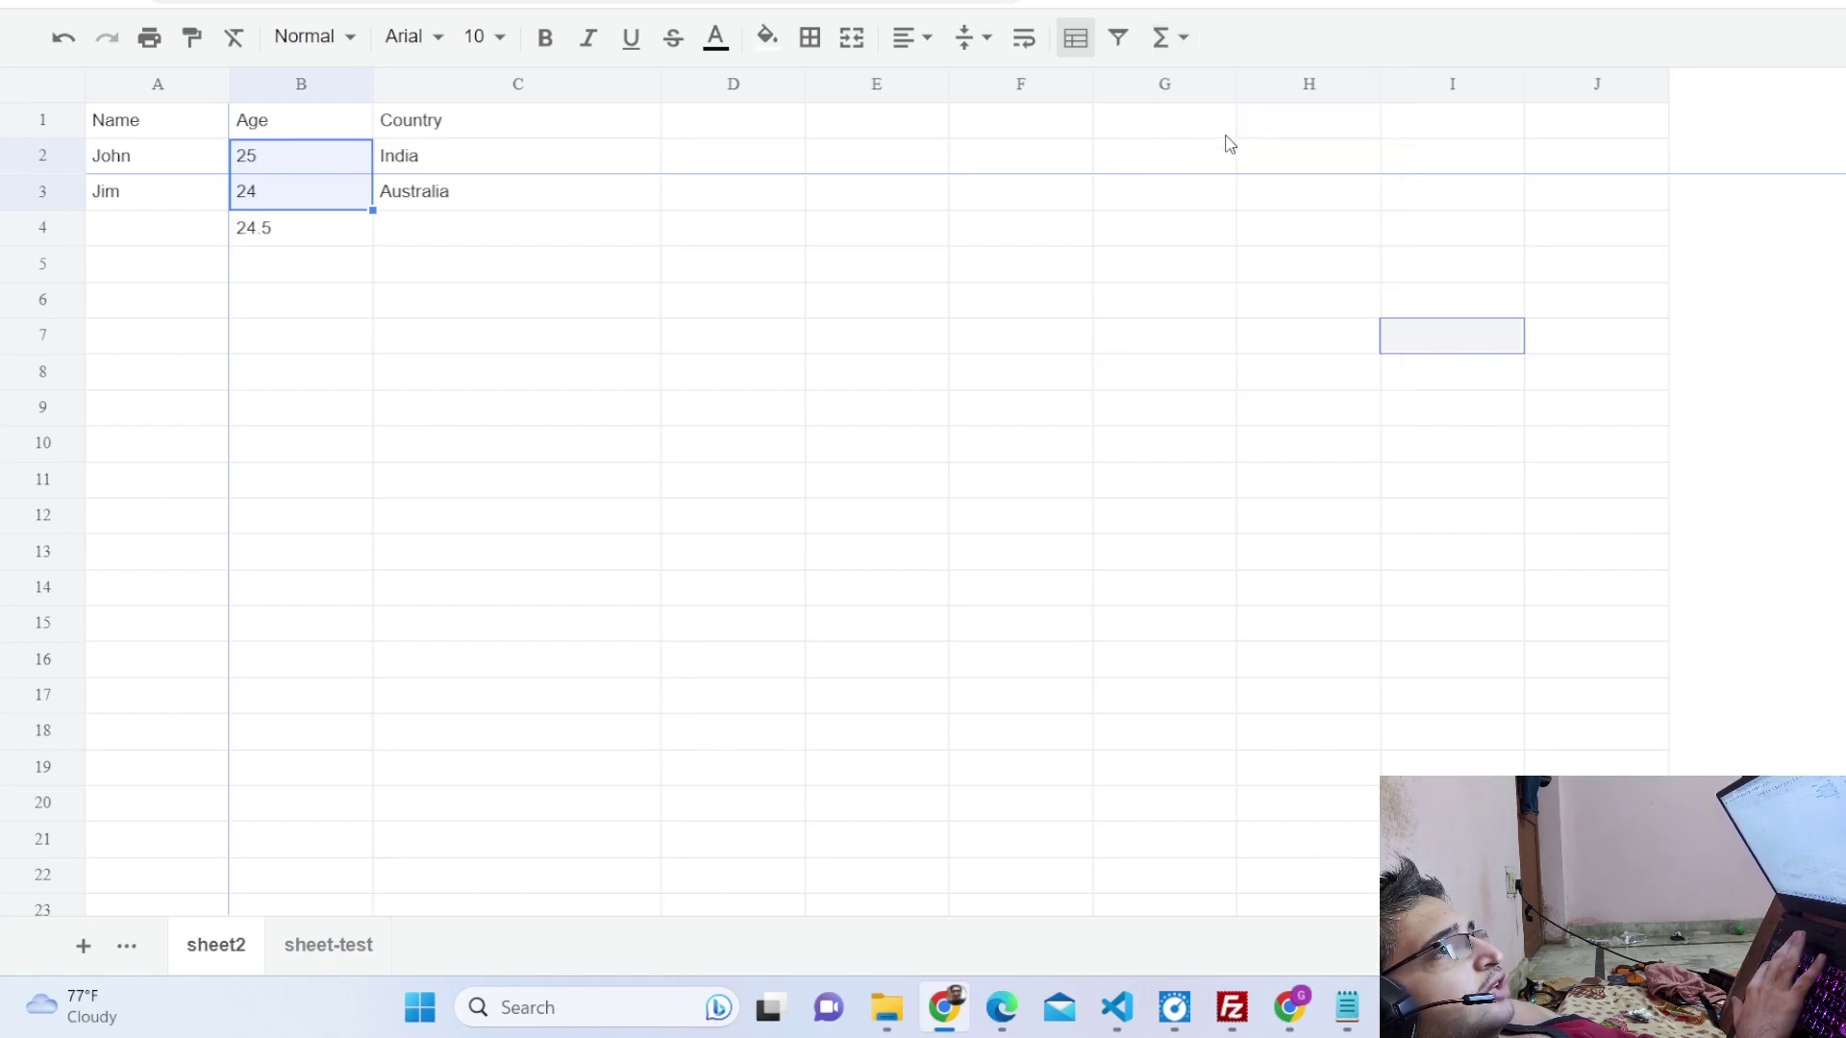
pyautogui.click(301, 233)
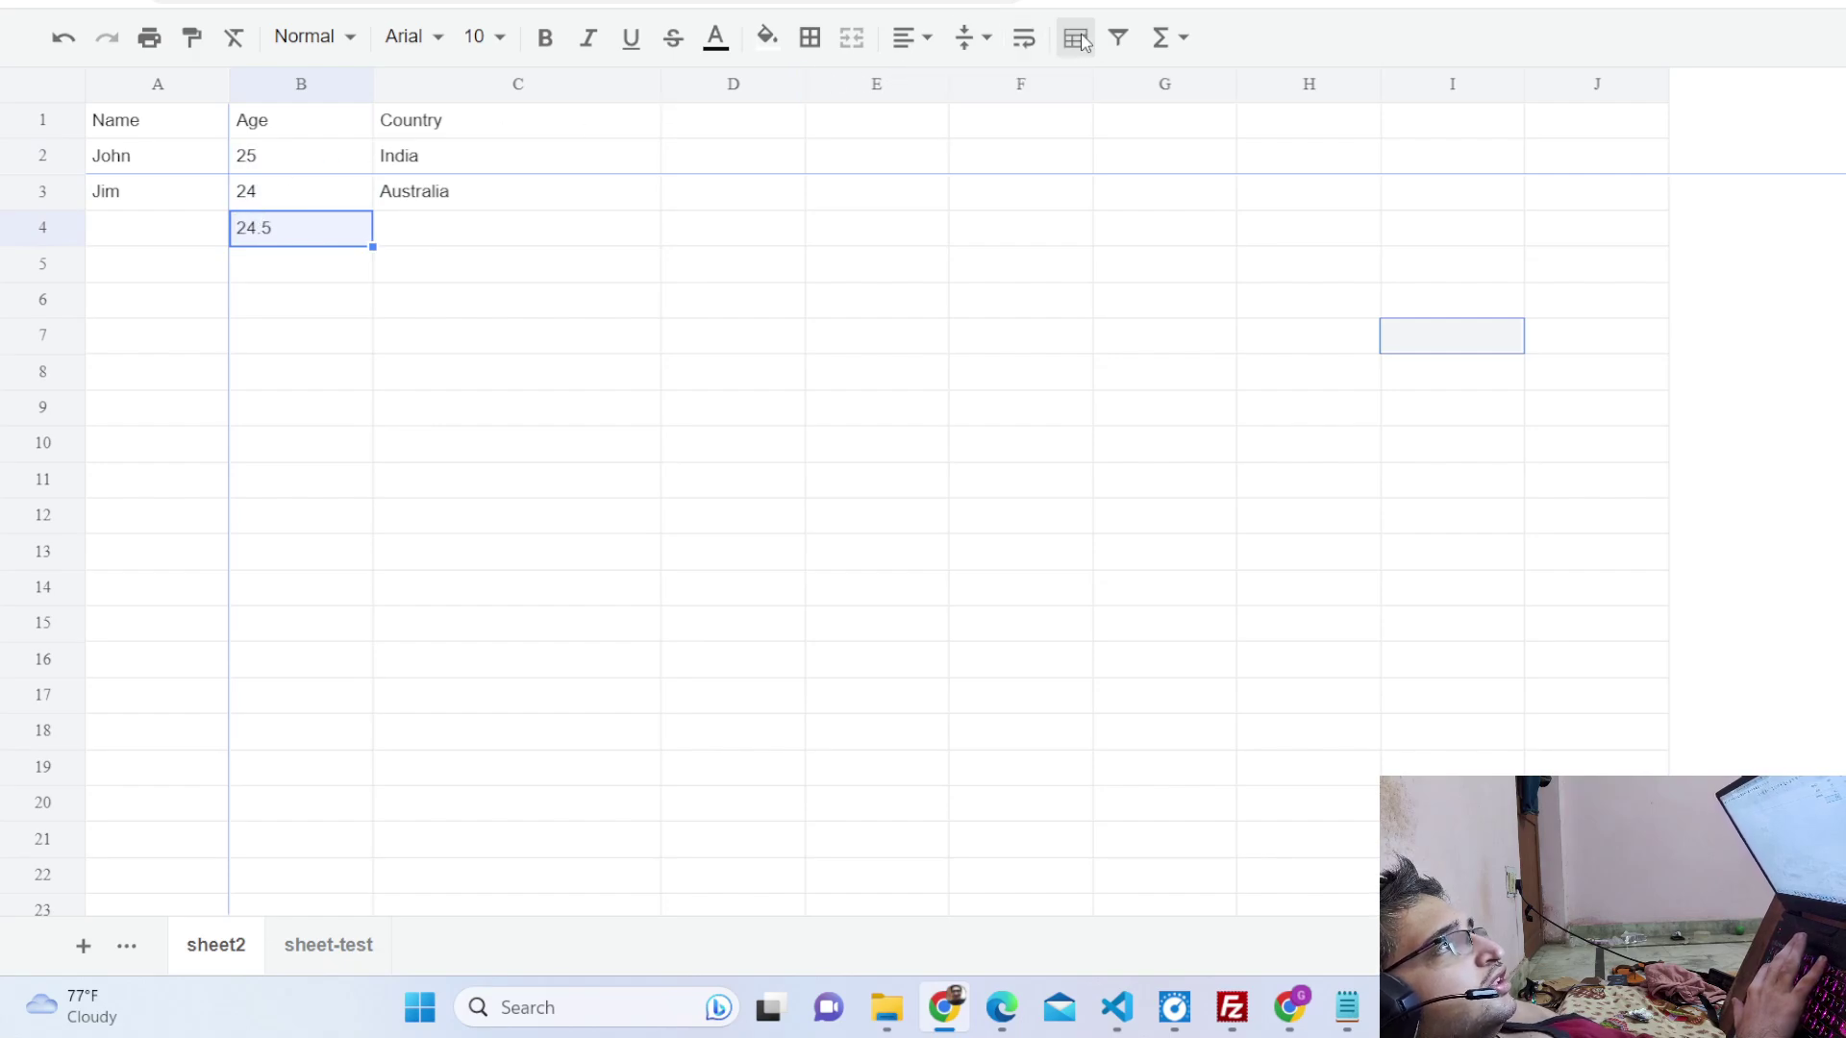
# Add sheet4, browse the sheet-test and sheet2 tabs, then add two more empty sheets.
pyautogui.click(1168, 37)
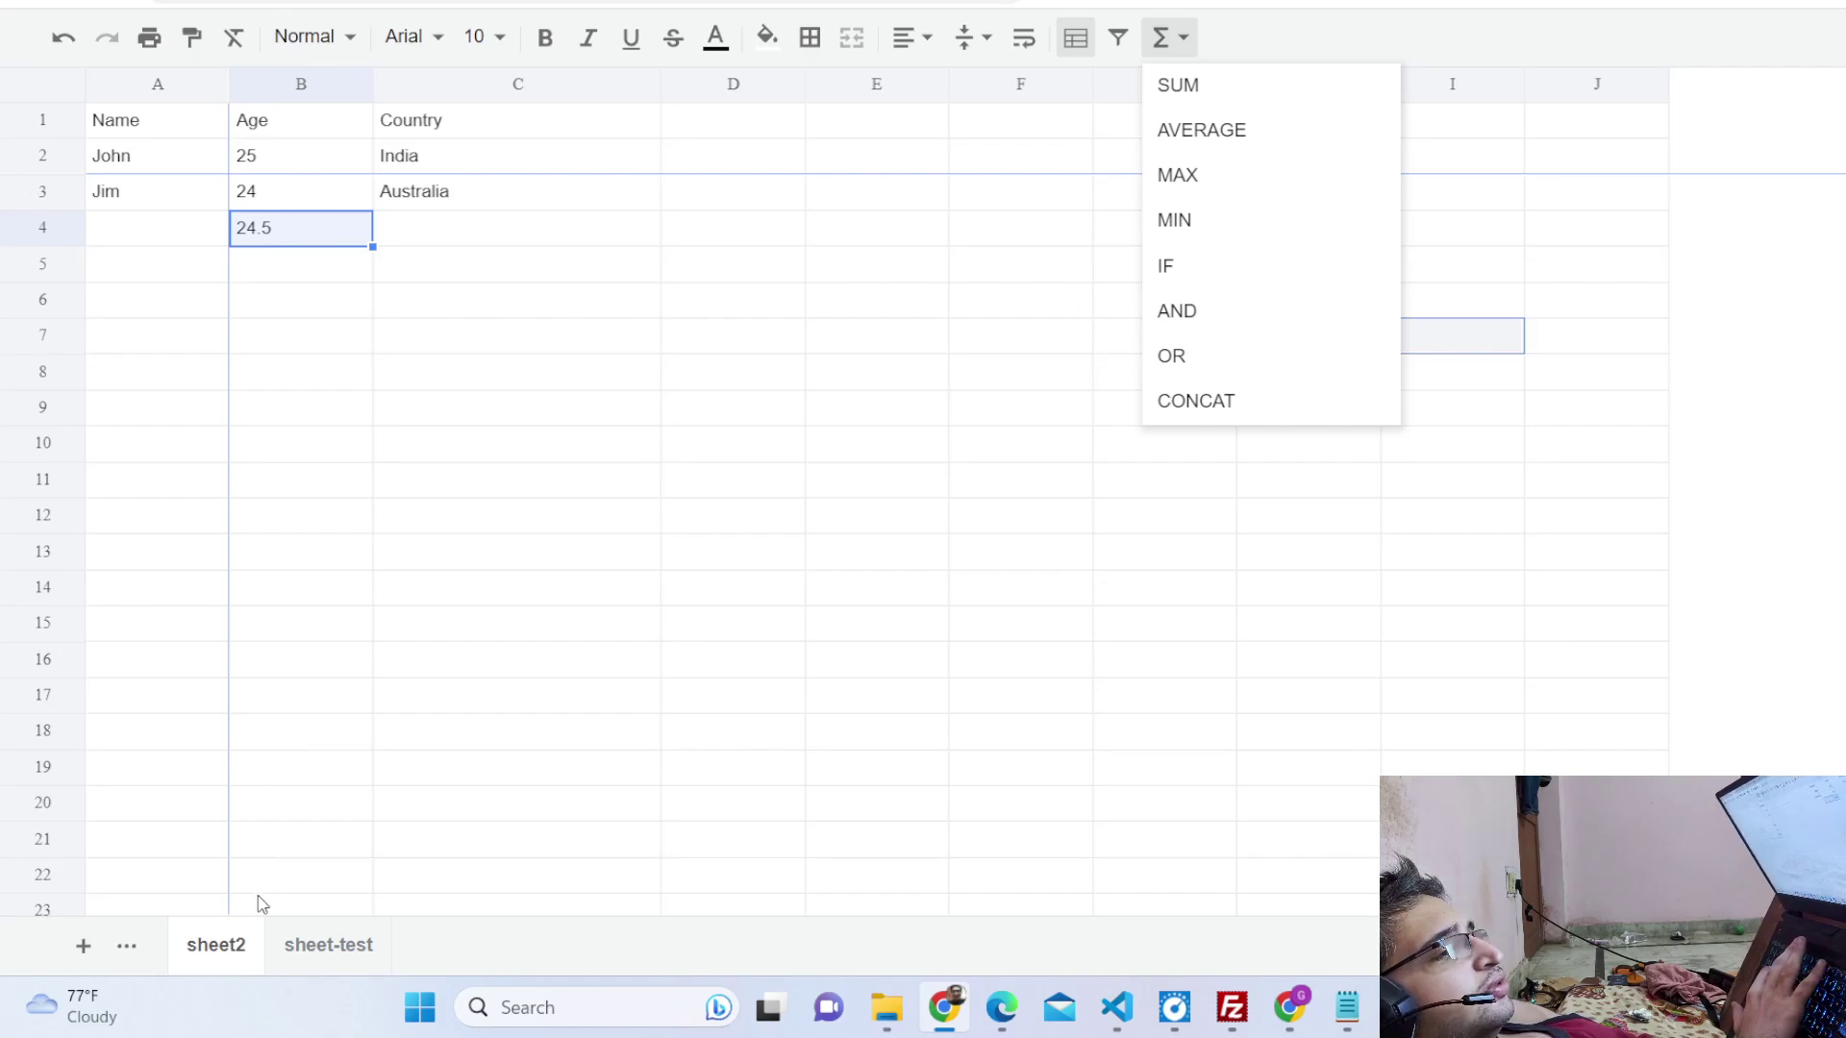
pyautogui.click(83, 946)
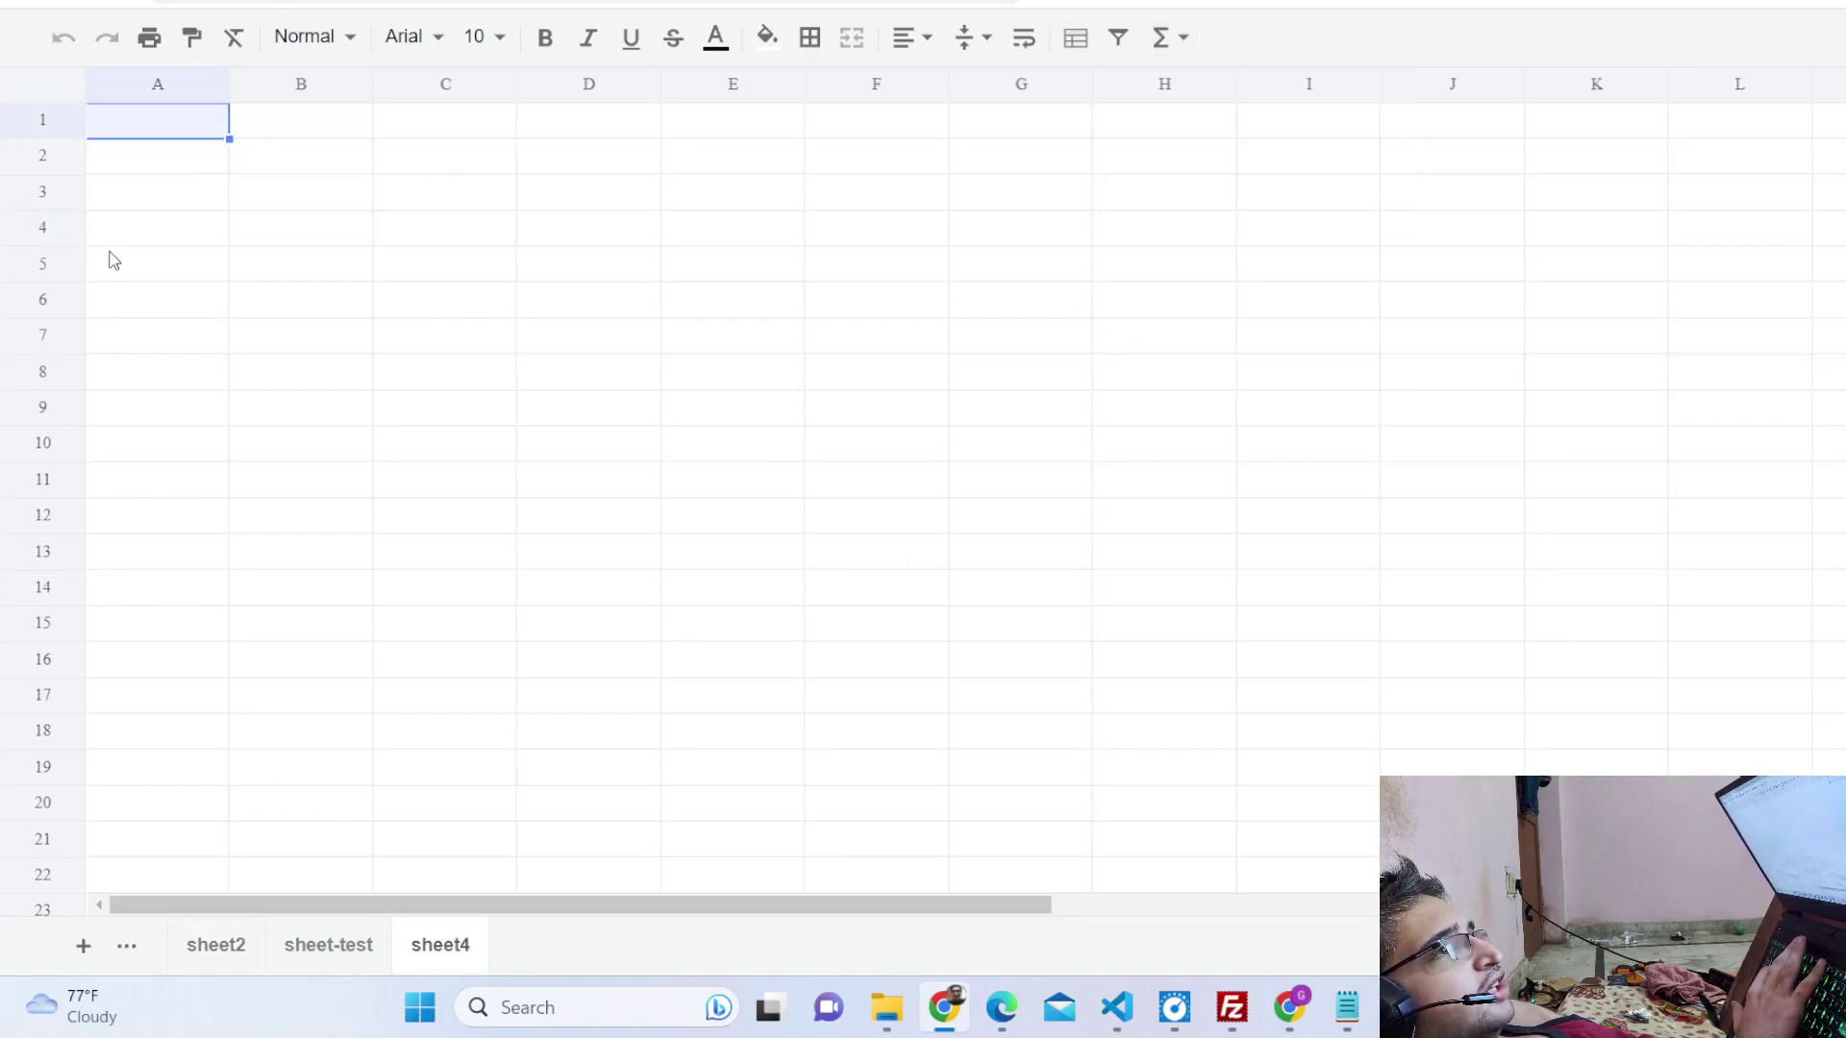
pyautogui.click(325, 954)
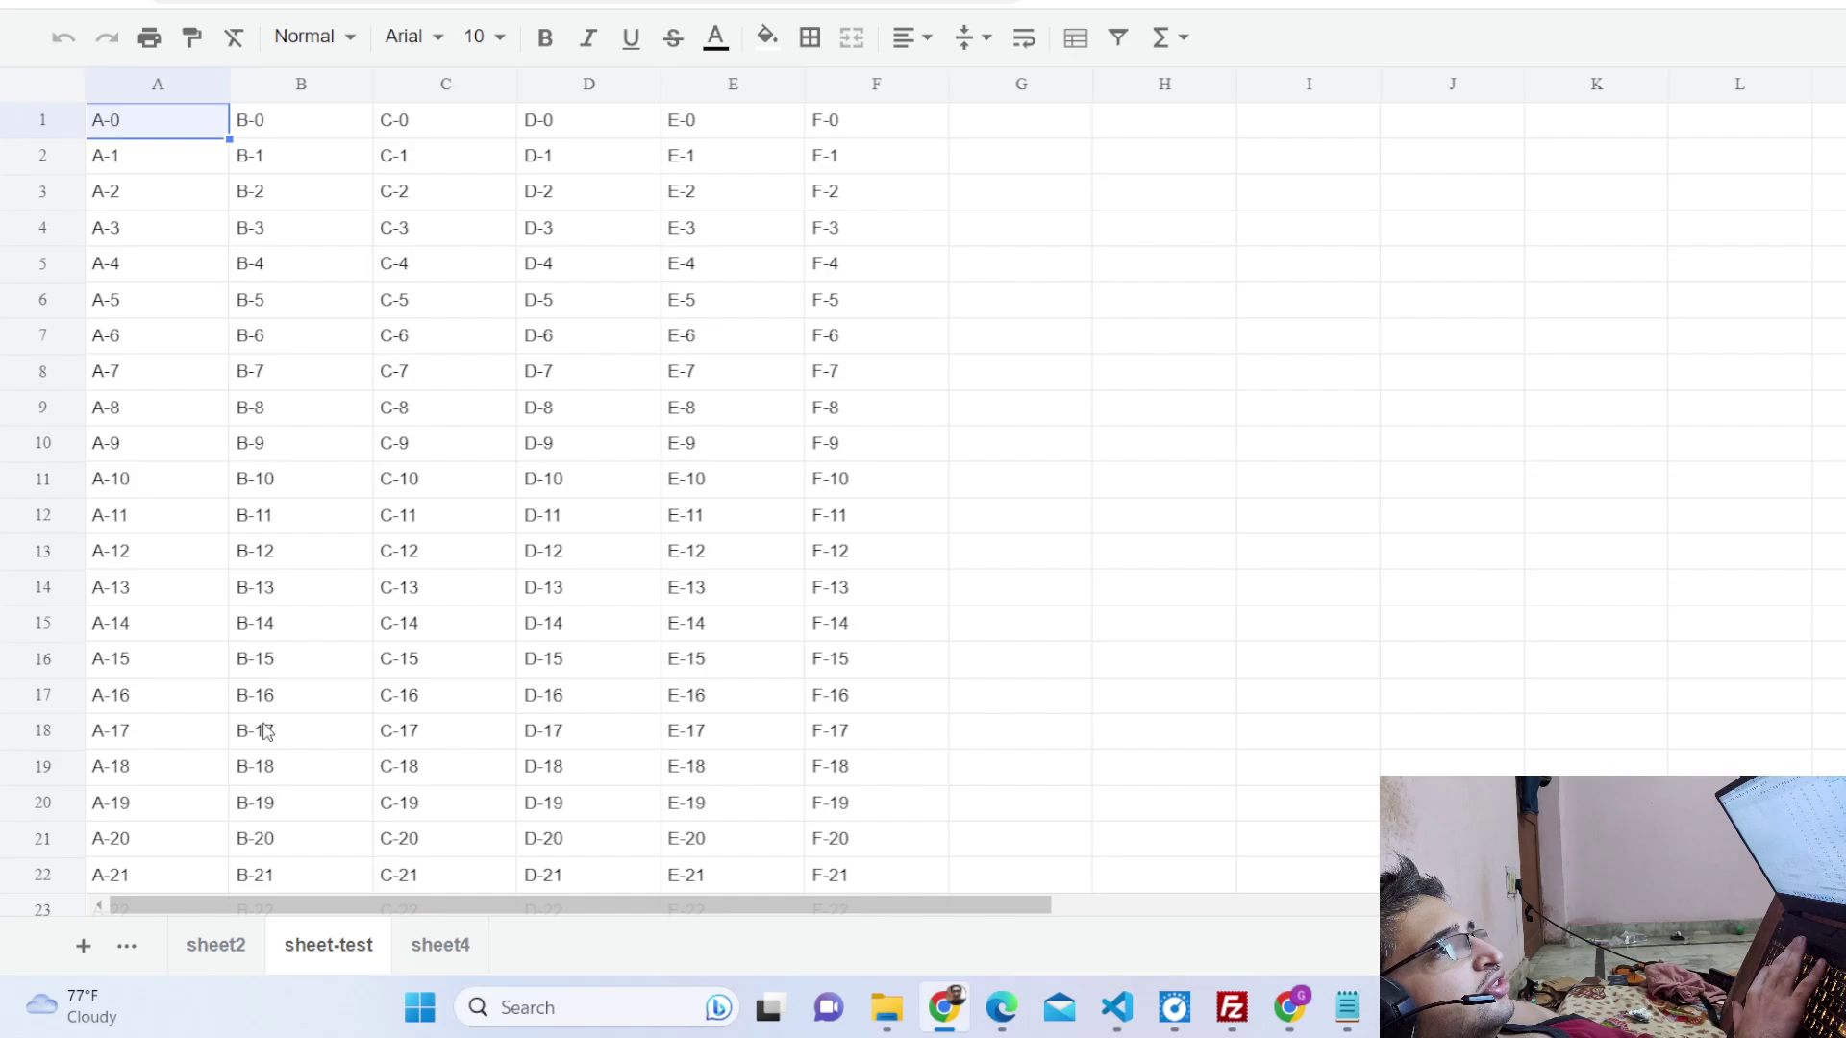
pyautogui.scroll(-7, 291, 680)
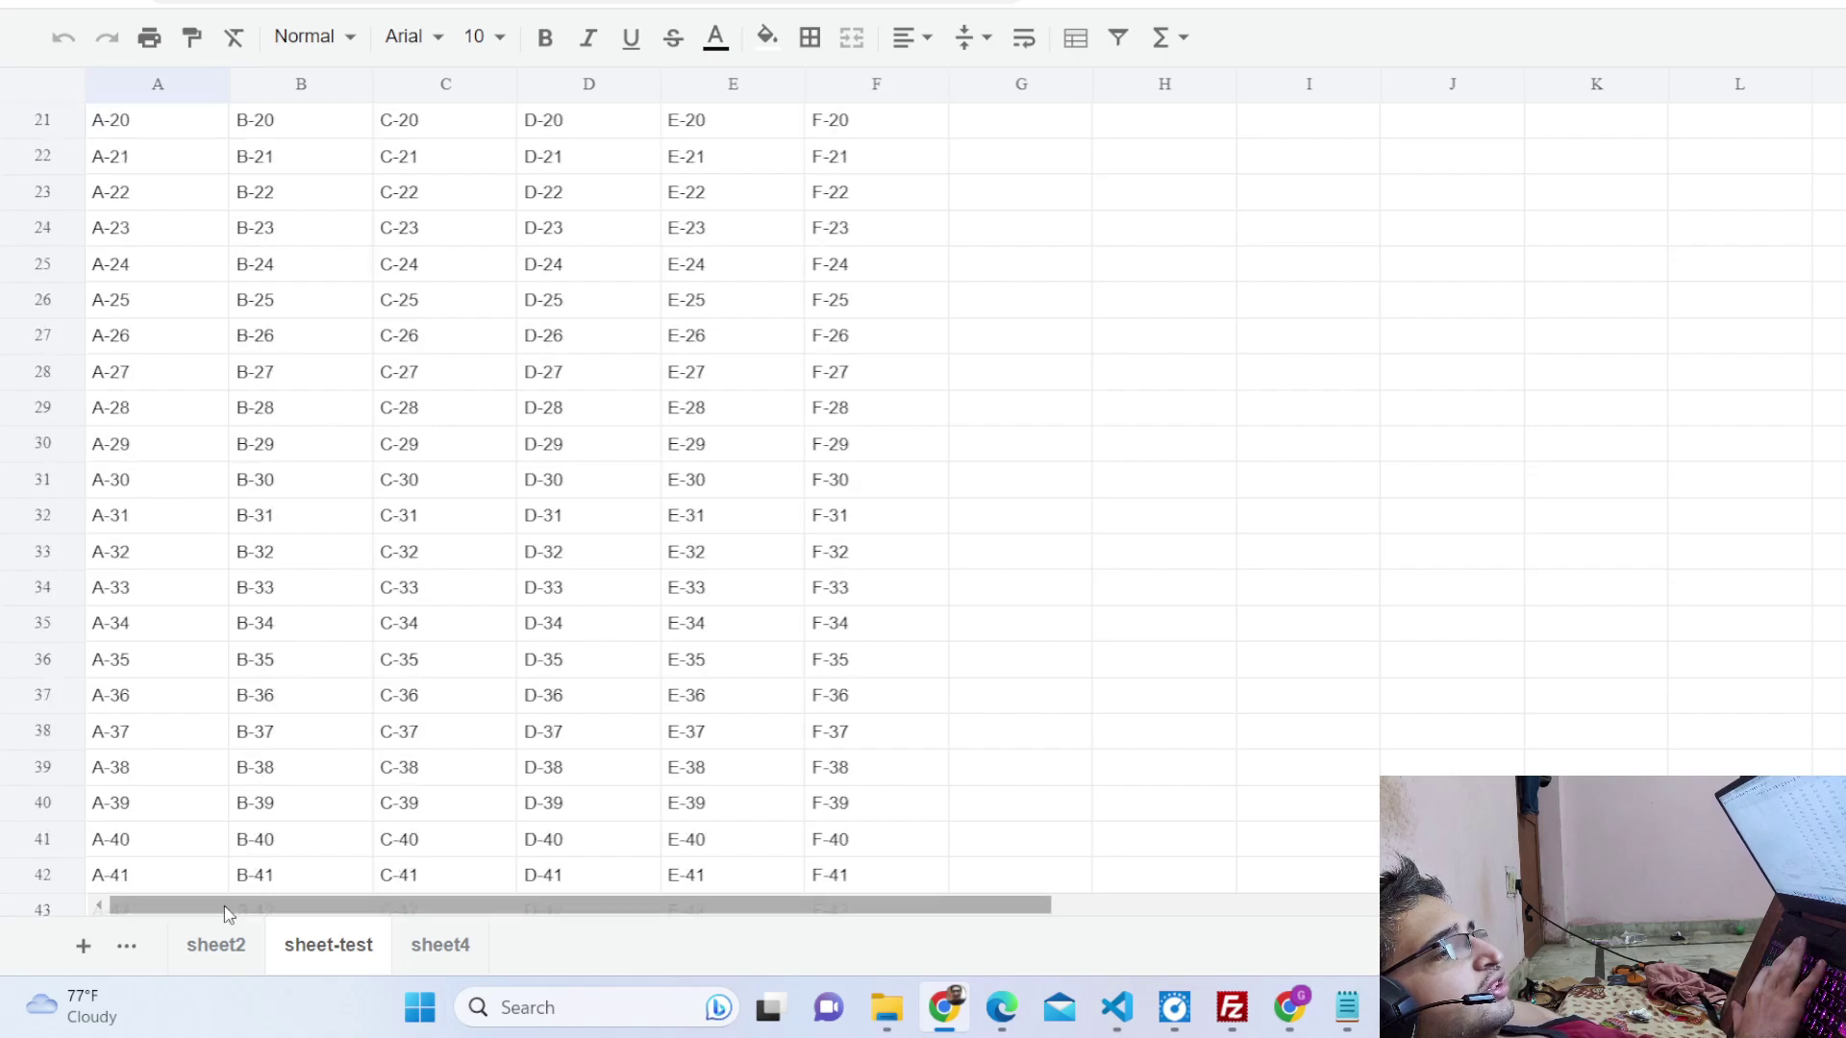
pyautogui.click(225, 945)
pyautogui.click(317, 954)
pyautogui.click(437, 952)
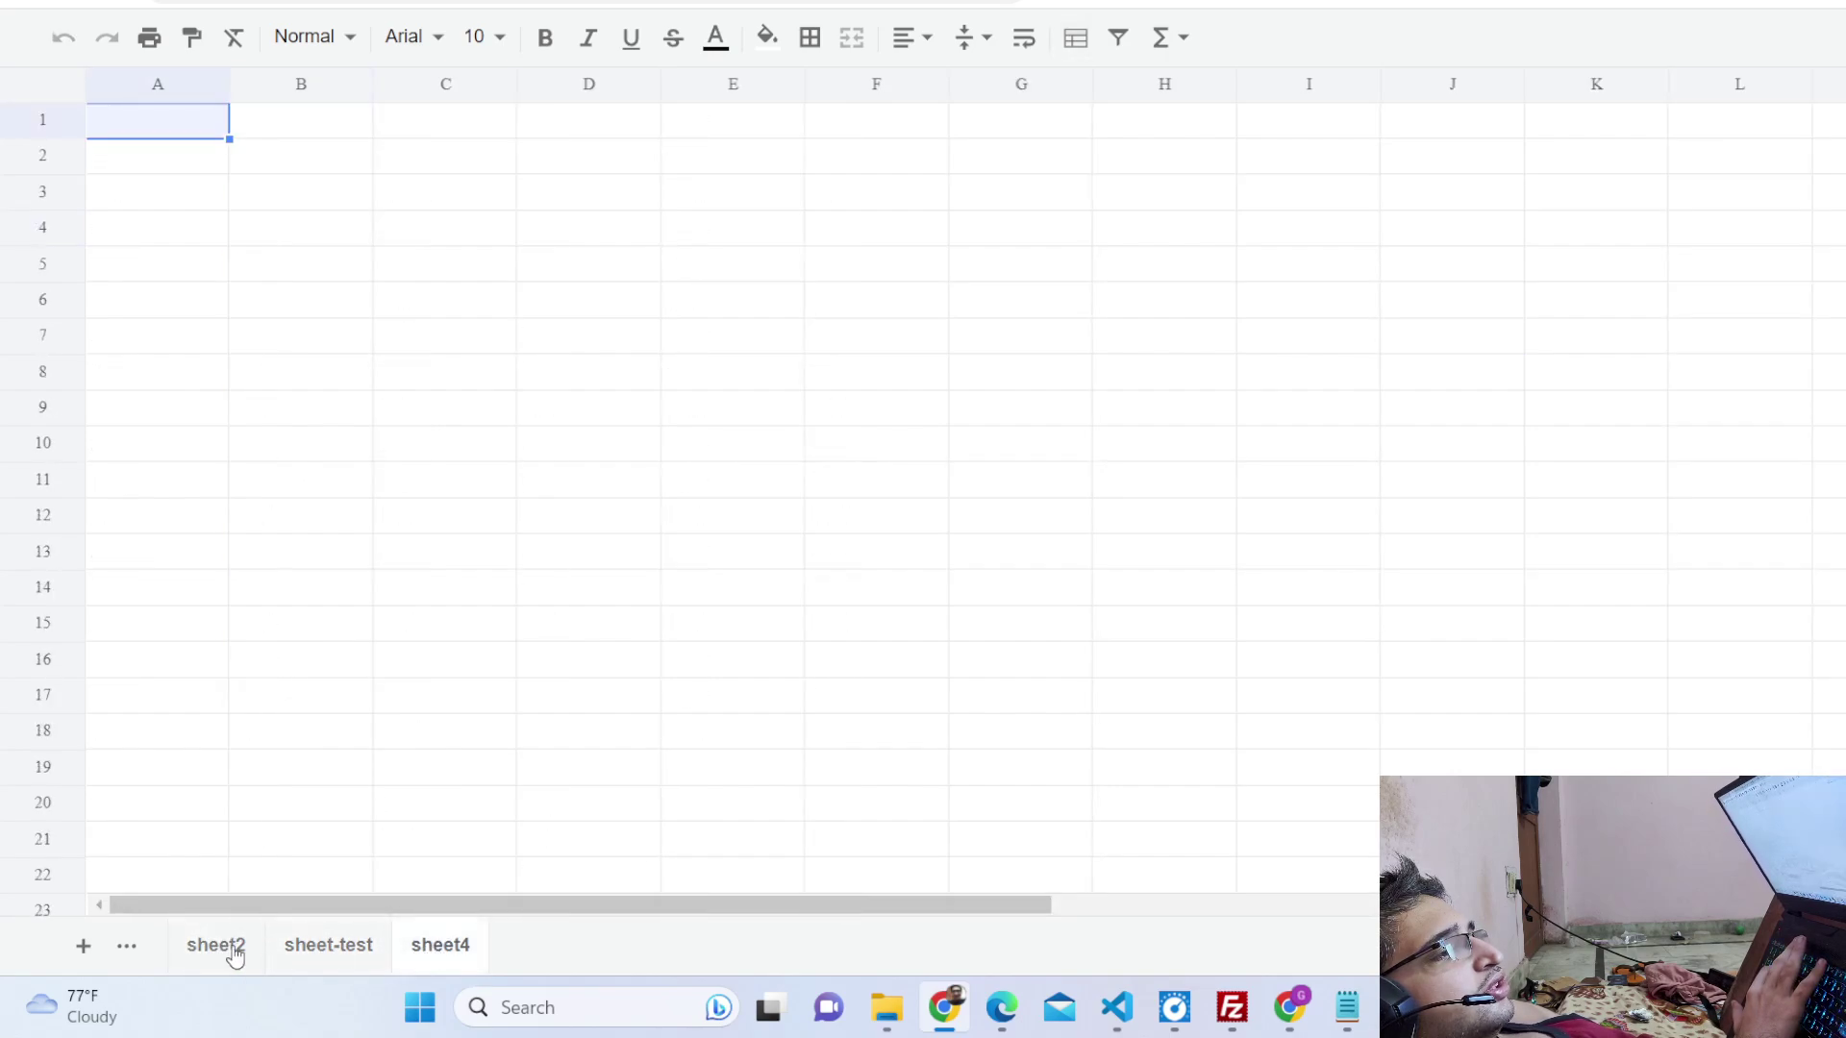
pyautogui.click(82, 945)
pyautogui.click(83, 945)
pyautogui.click(83, 946)
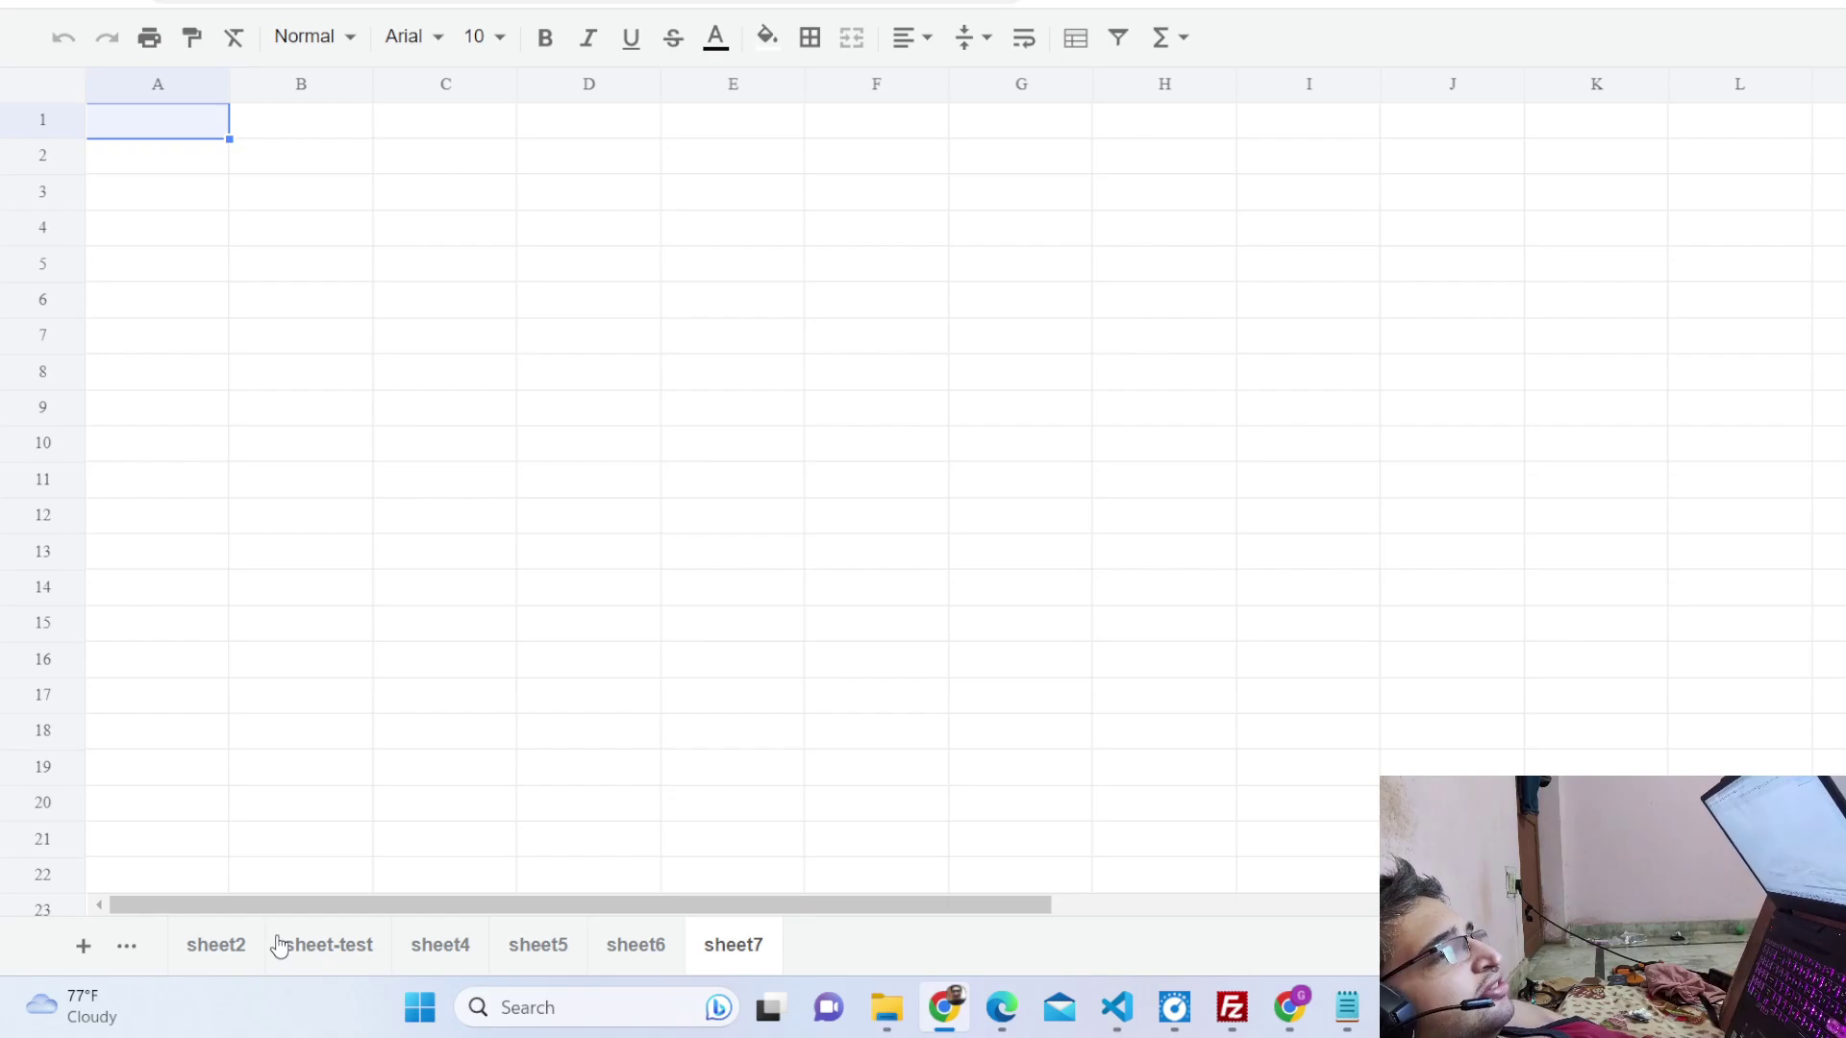
# On sheet2, set B4's 24.5 in Comic Sans MS.
pyautogui.click(215, 945)
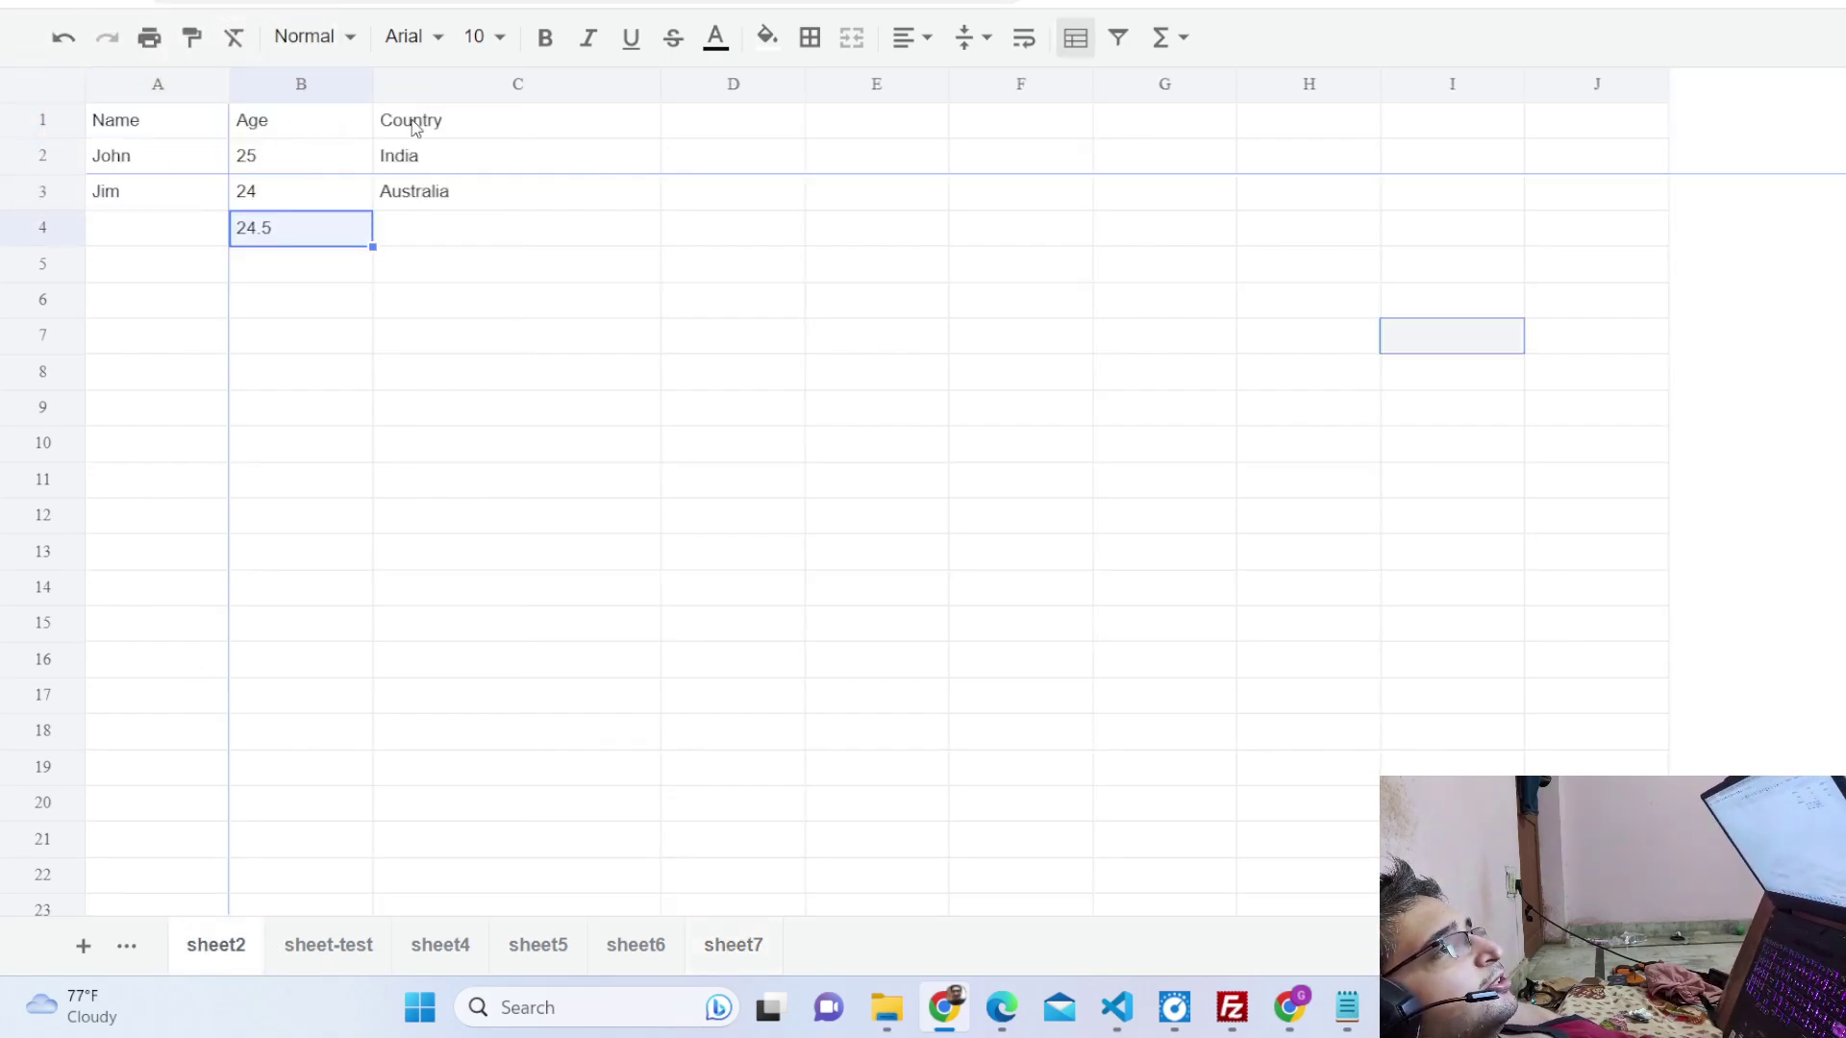
pyautogui.click(423, 37)
pyautogui.click(453, 218)
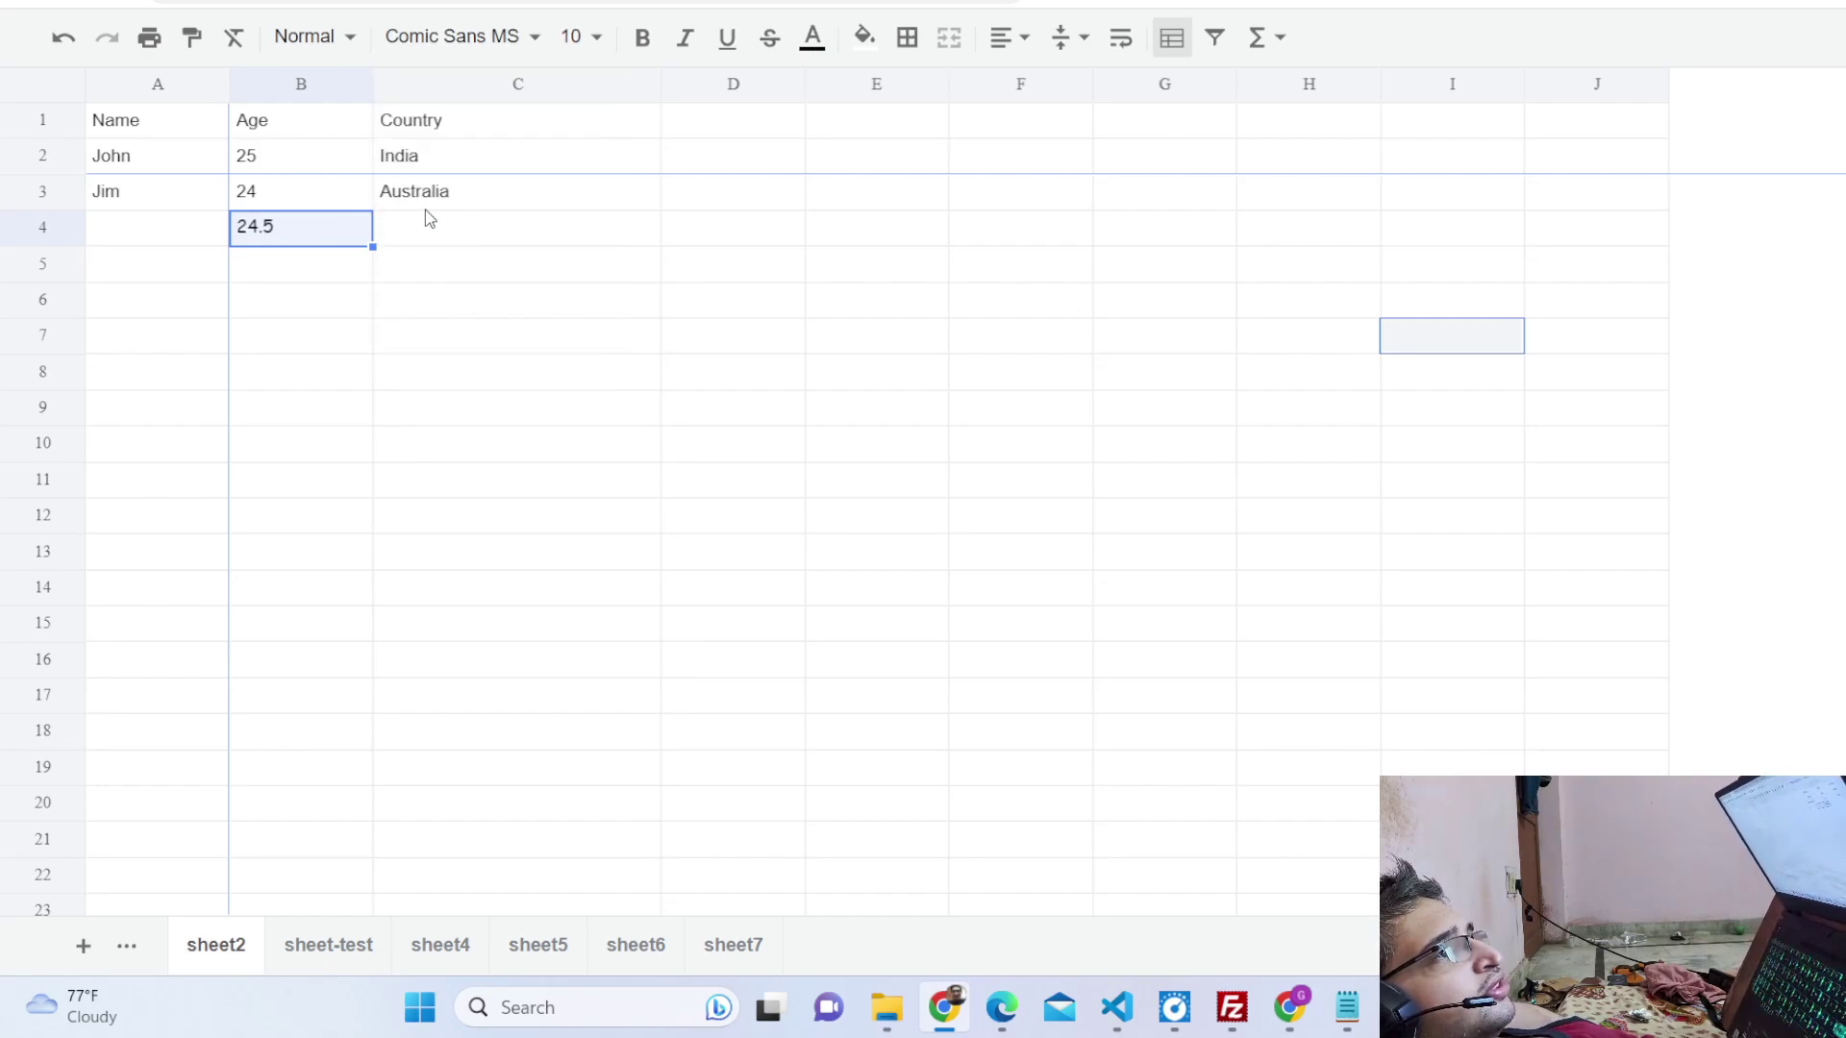
# Type 'Name' in A5 and, after trying Source Sans Pro and Courier New, set it to Comic Sans MS.
pyautogui.click(171, 279)
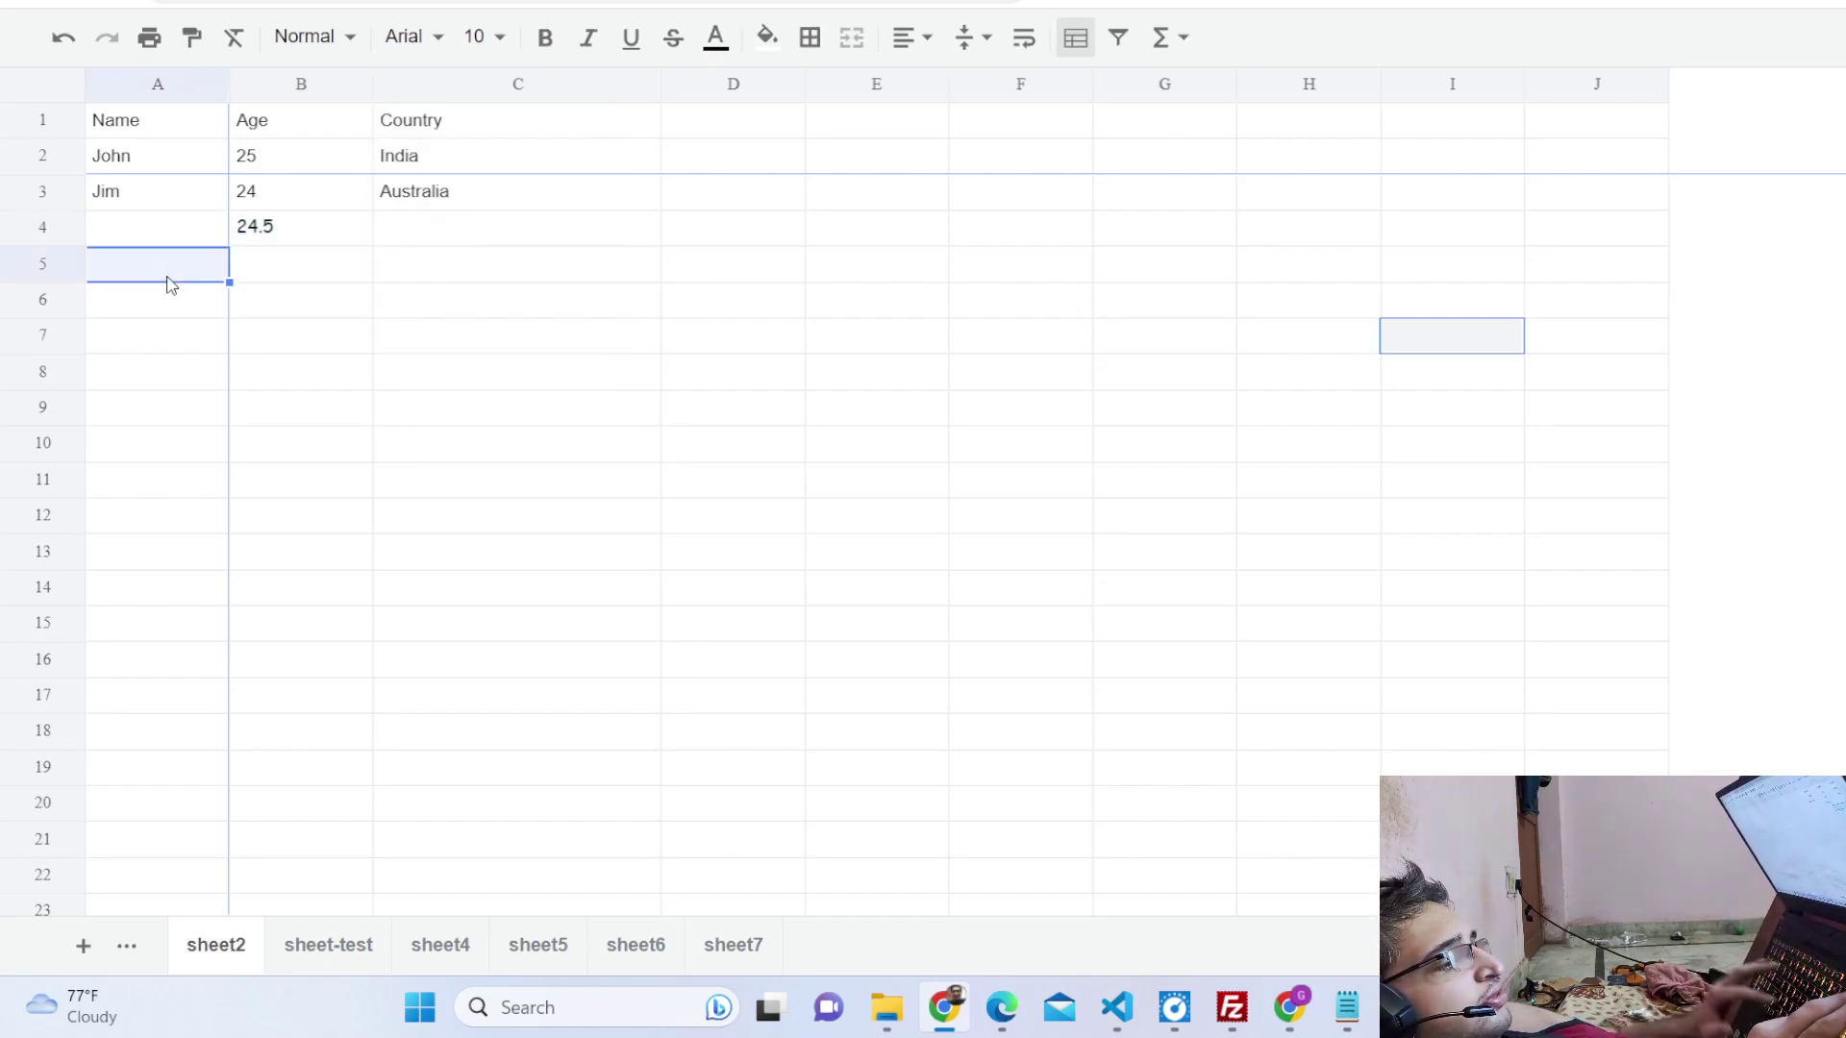
pyautogui.write('Name')
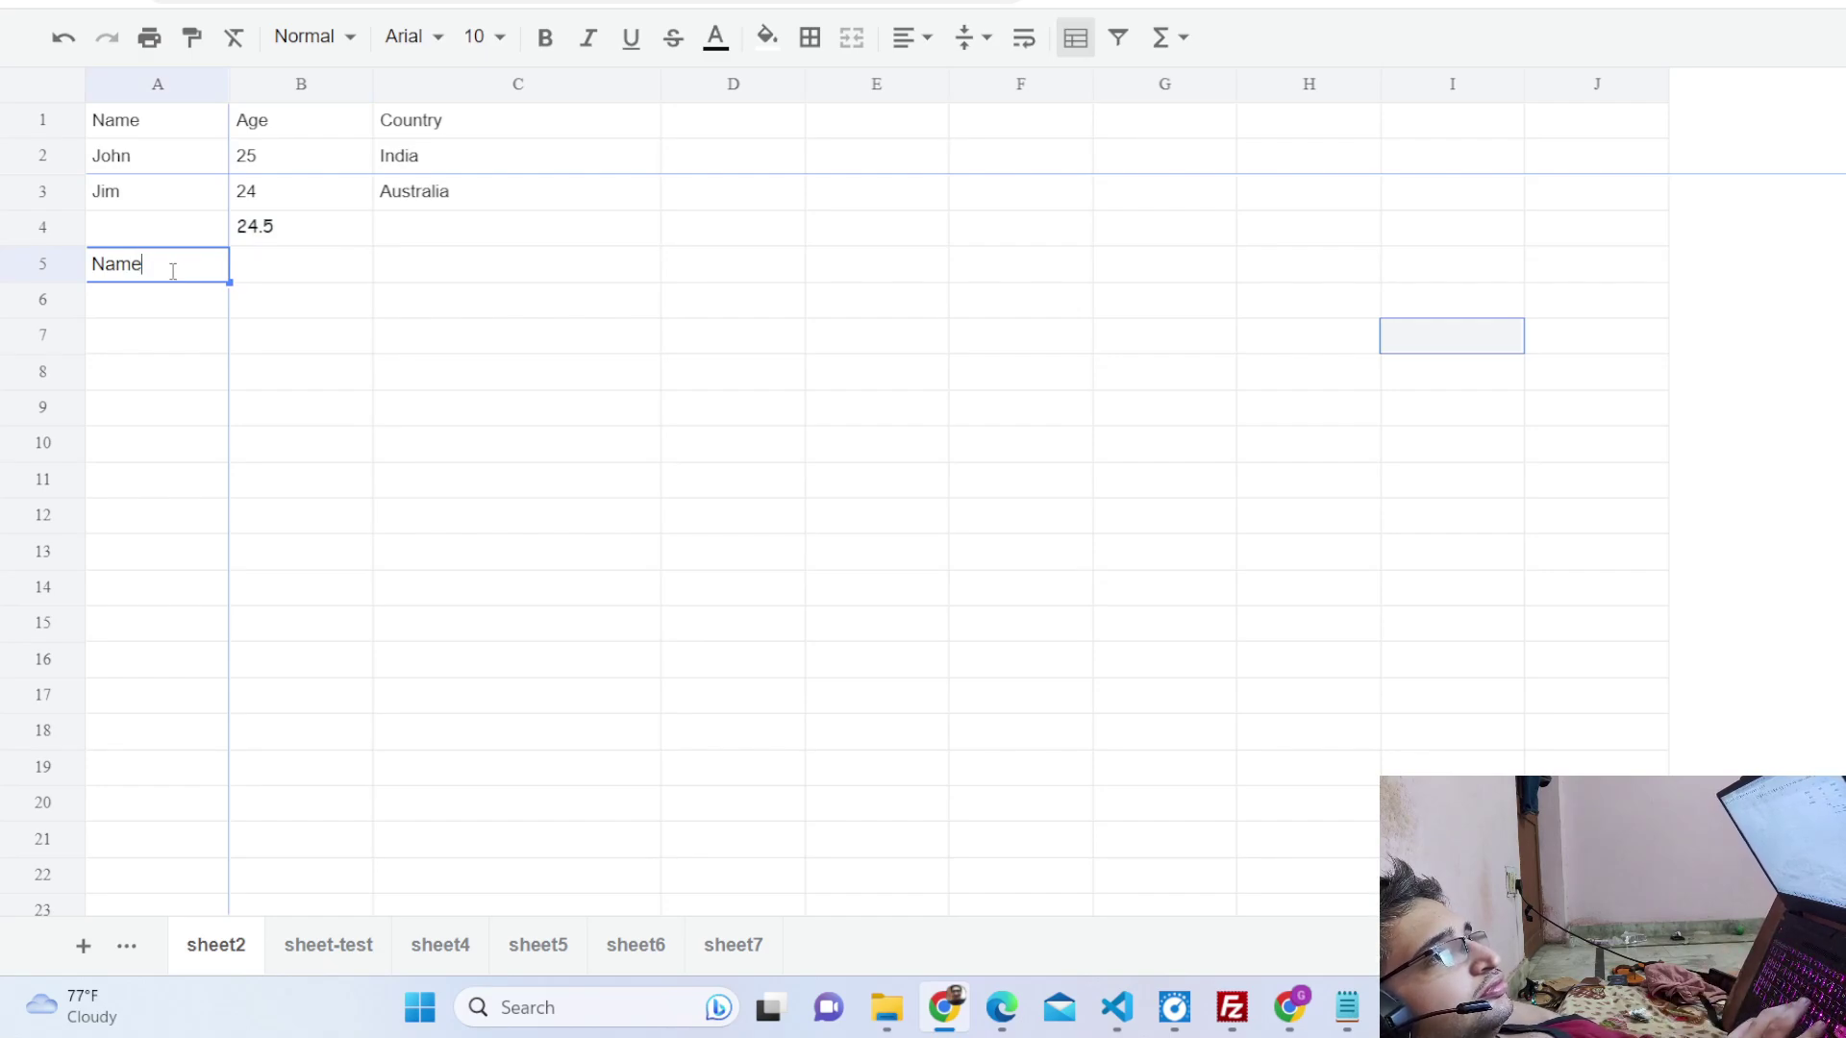
pyautogui.doubleClick(147, 264)
pyautogui.click(411, 39)
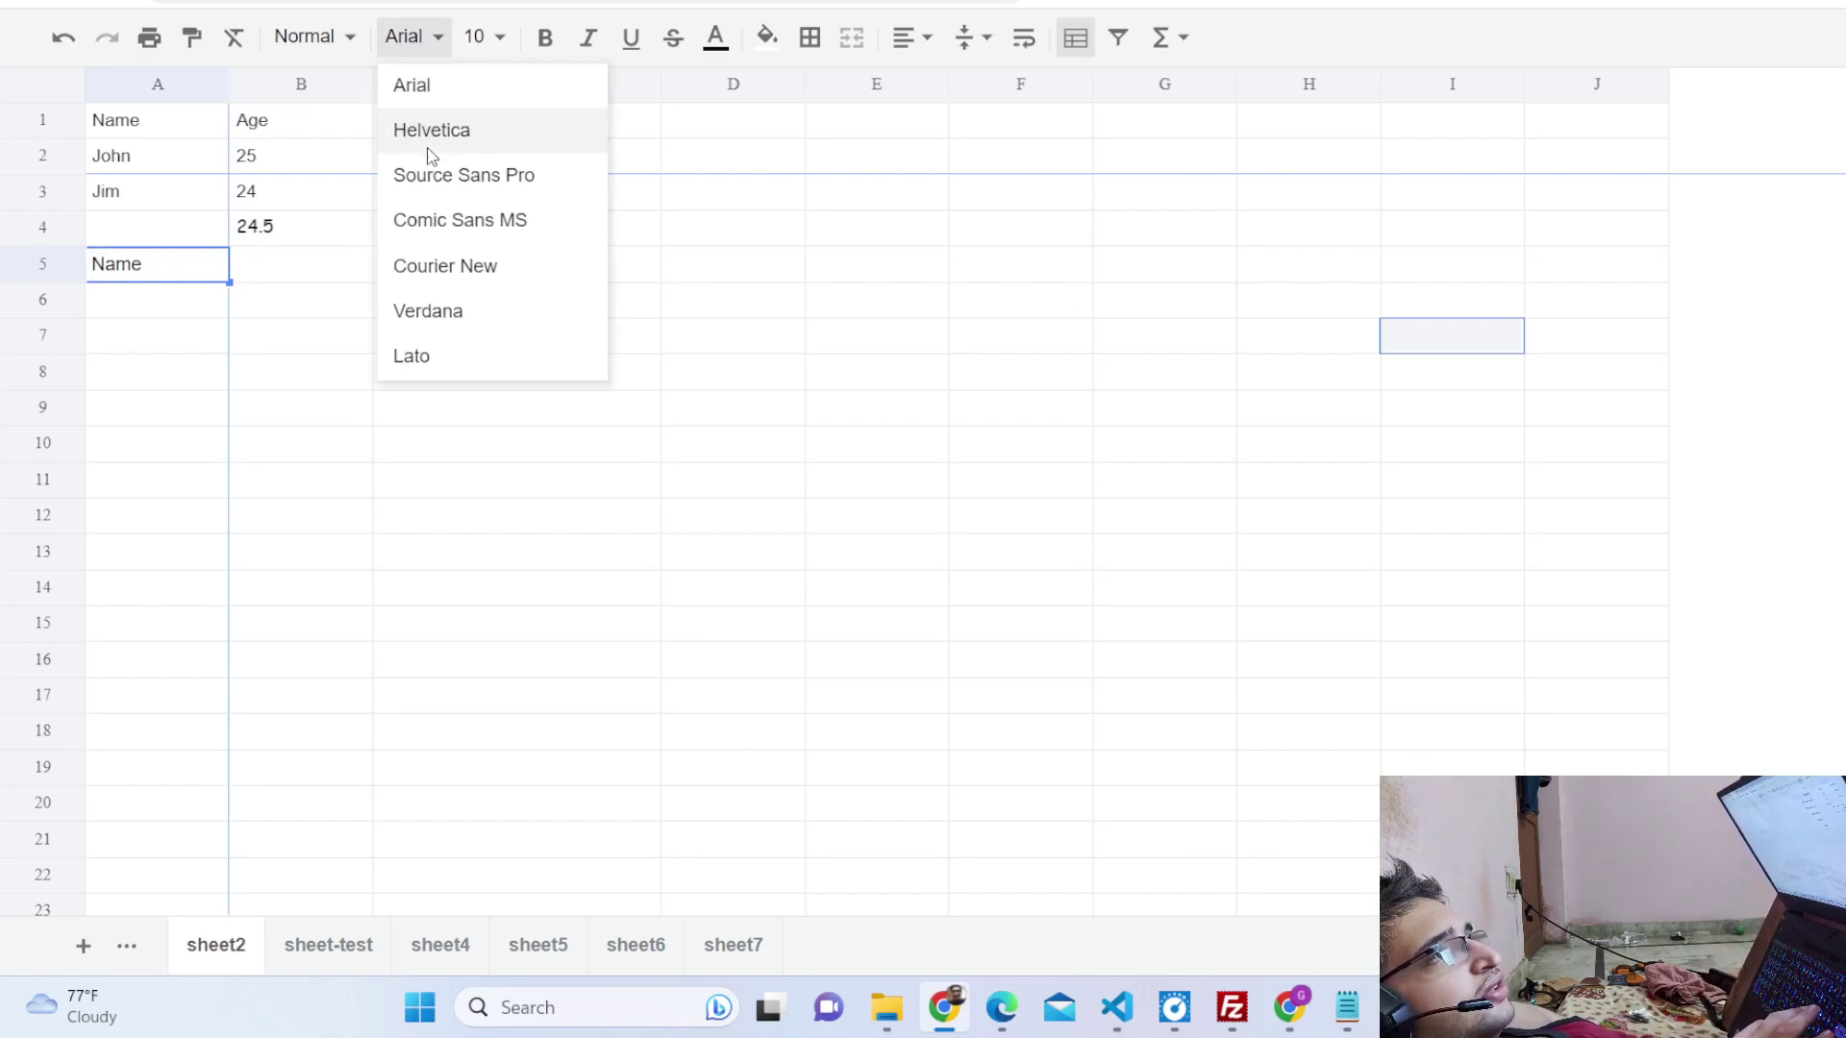
pyautogui.click(432, 177)
pyautogui.click(288, 277)
pyautogui.click(192, 272)
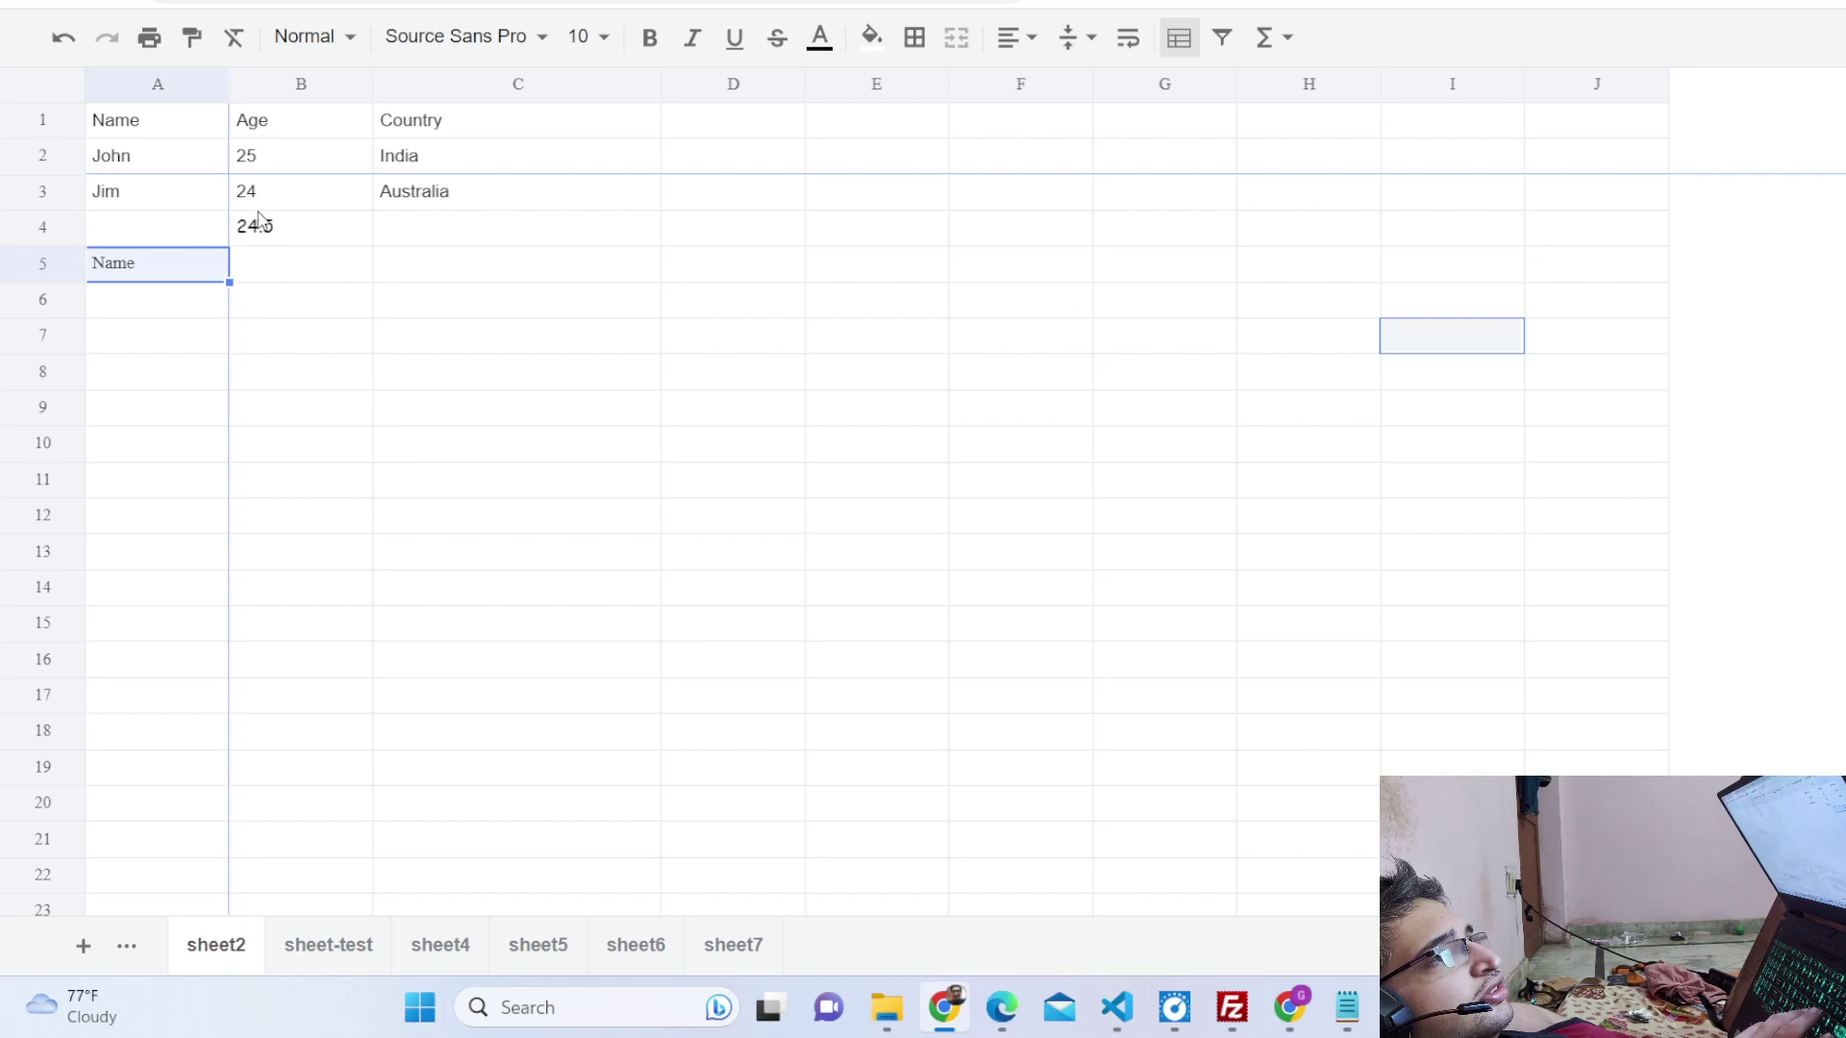
pyautogui.click(459, 37)
pyautogui.click(485, 276)
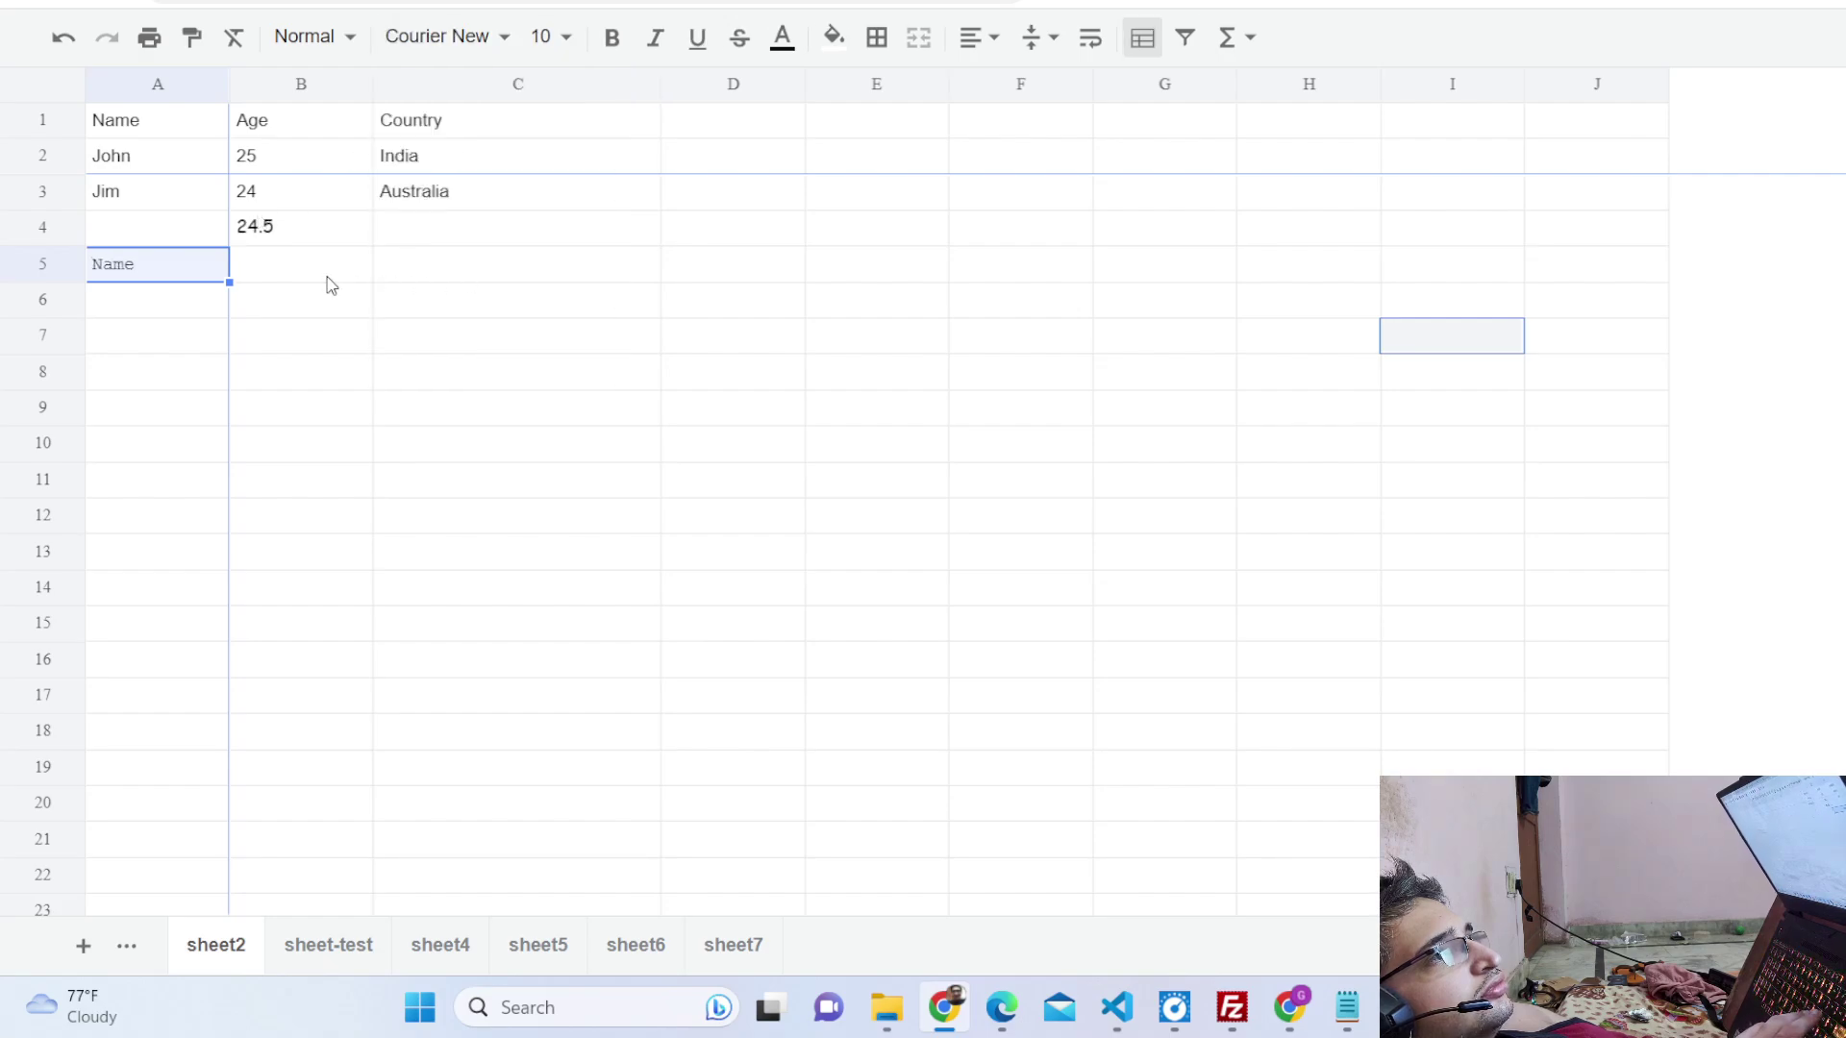
pyautogui.click(445, 36)
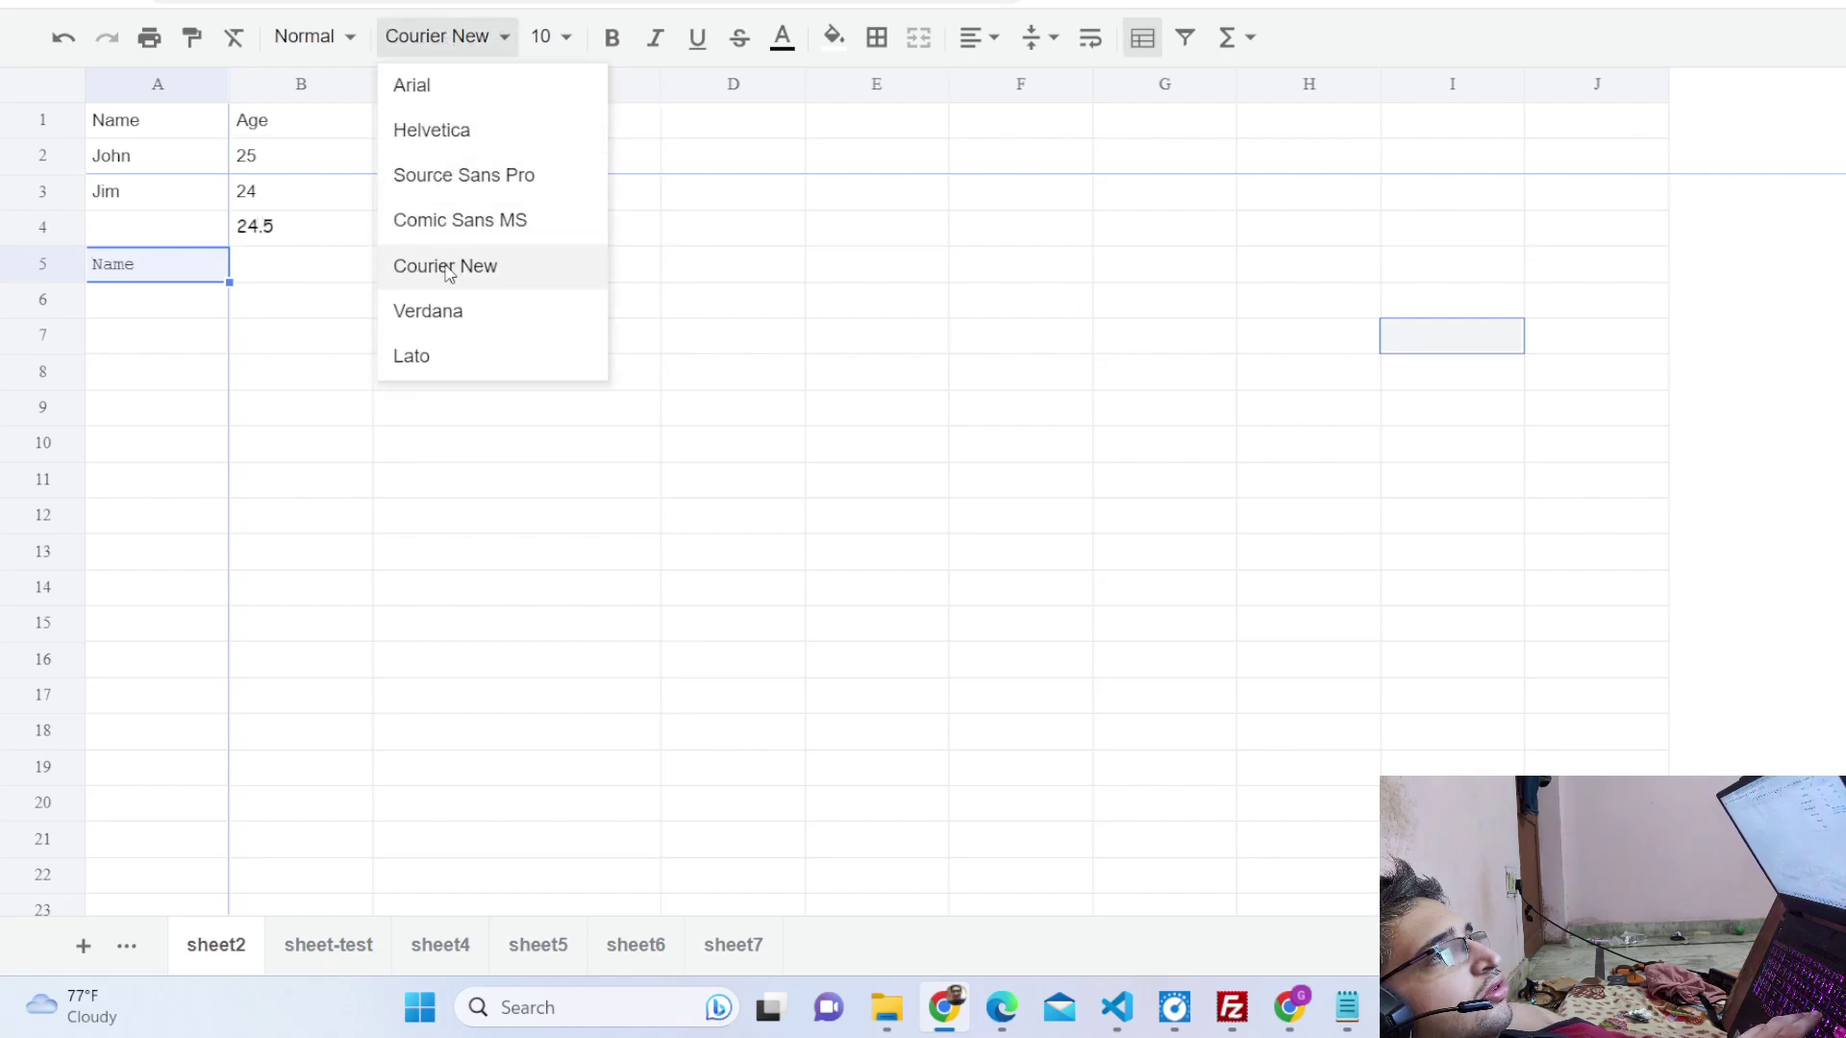
pyautogui.click(461, 175)
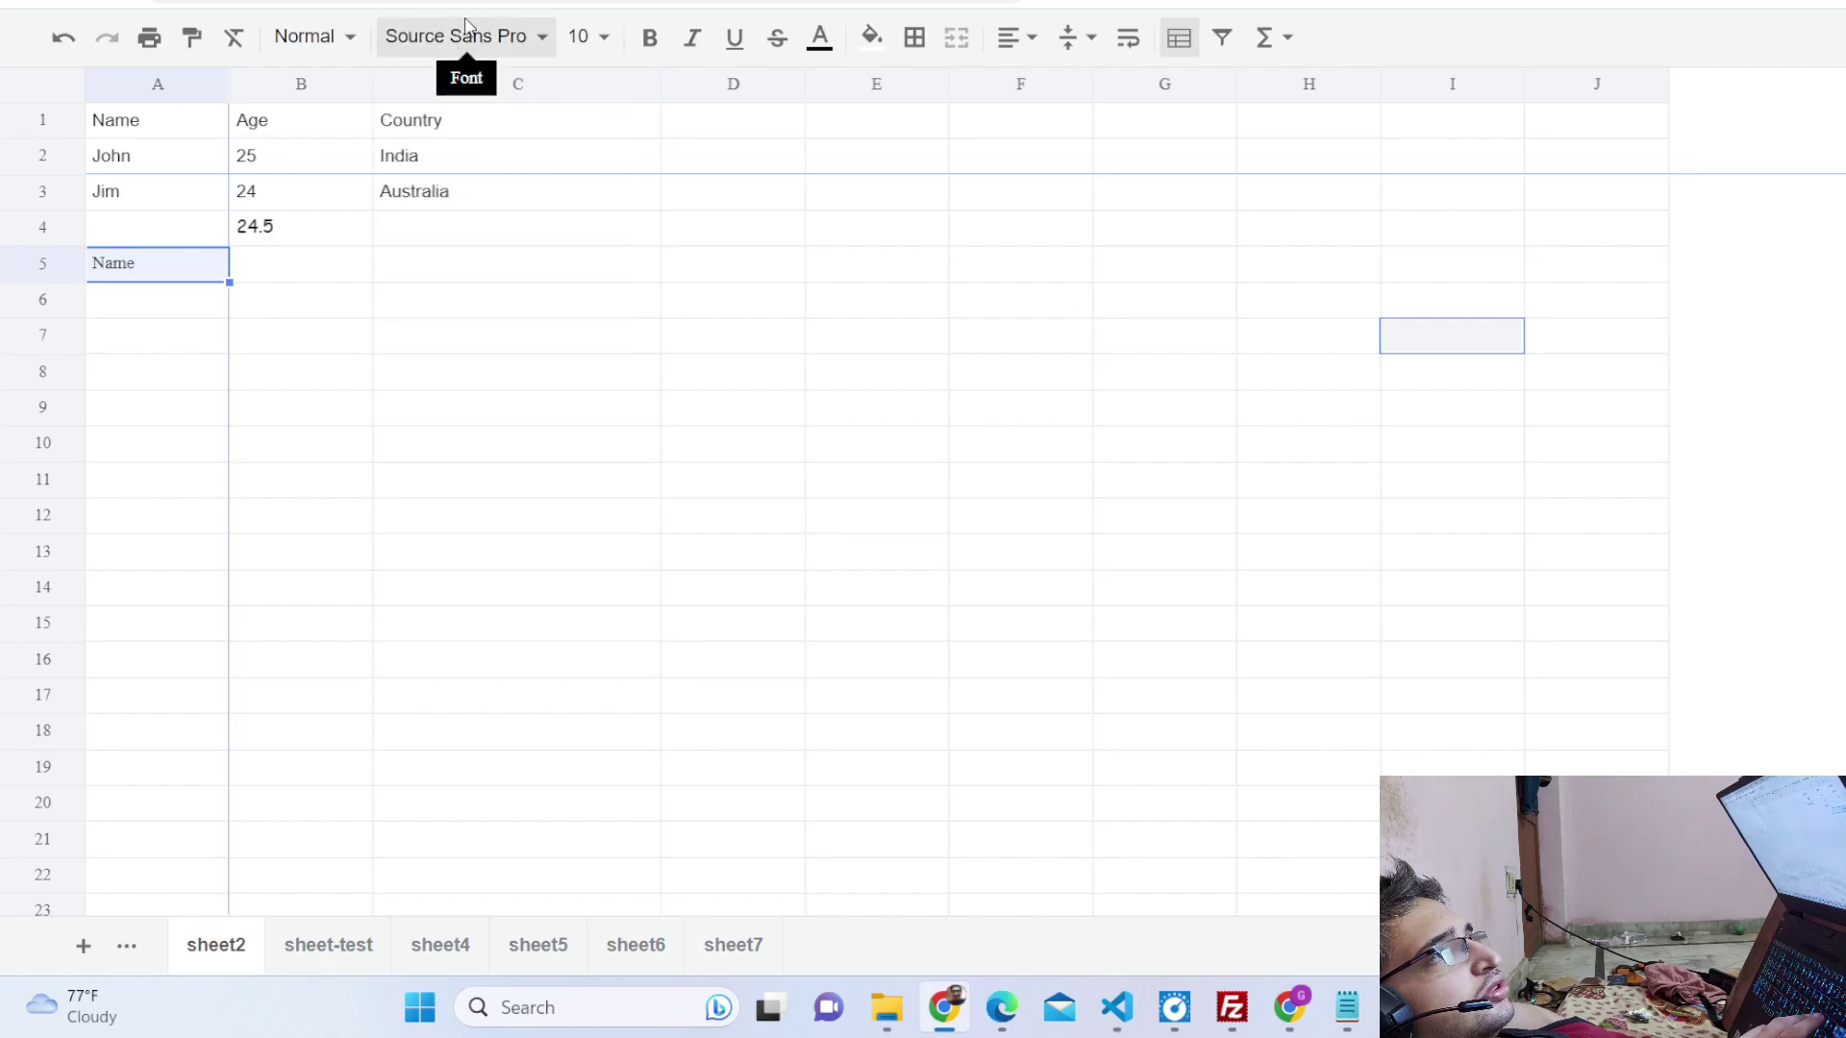
pyautogui.click(460, 37)
pyautogui.click(471, 221)
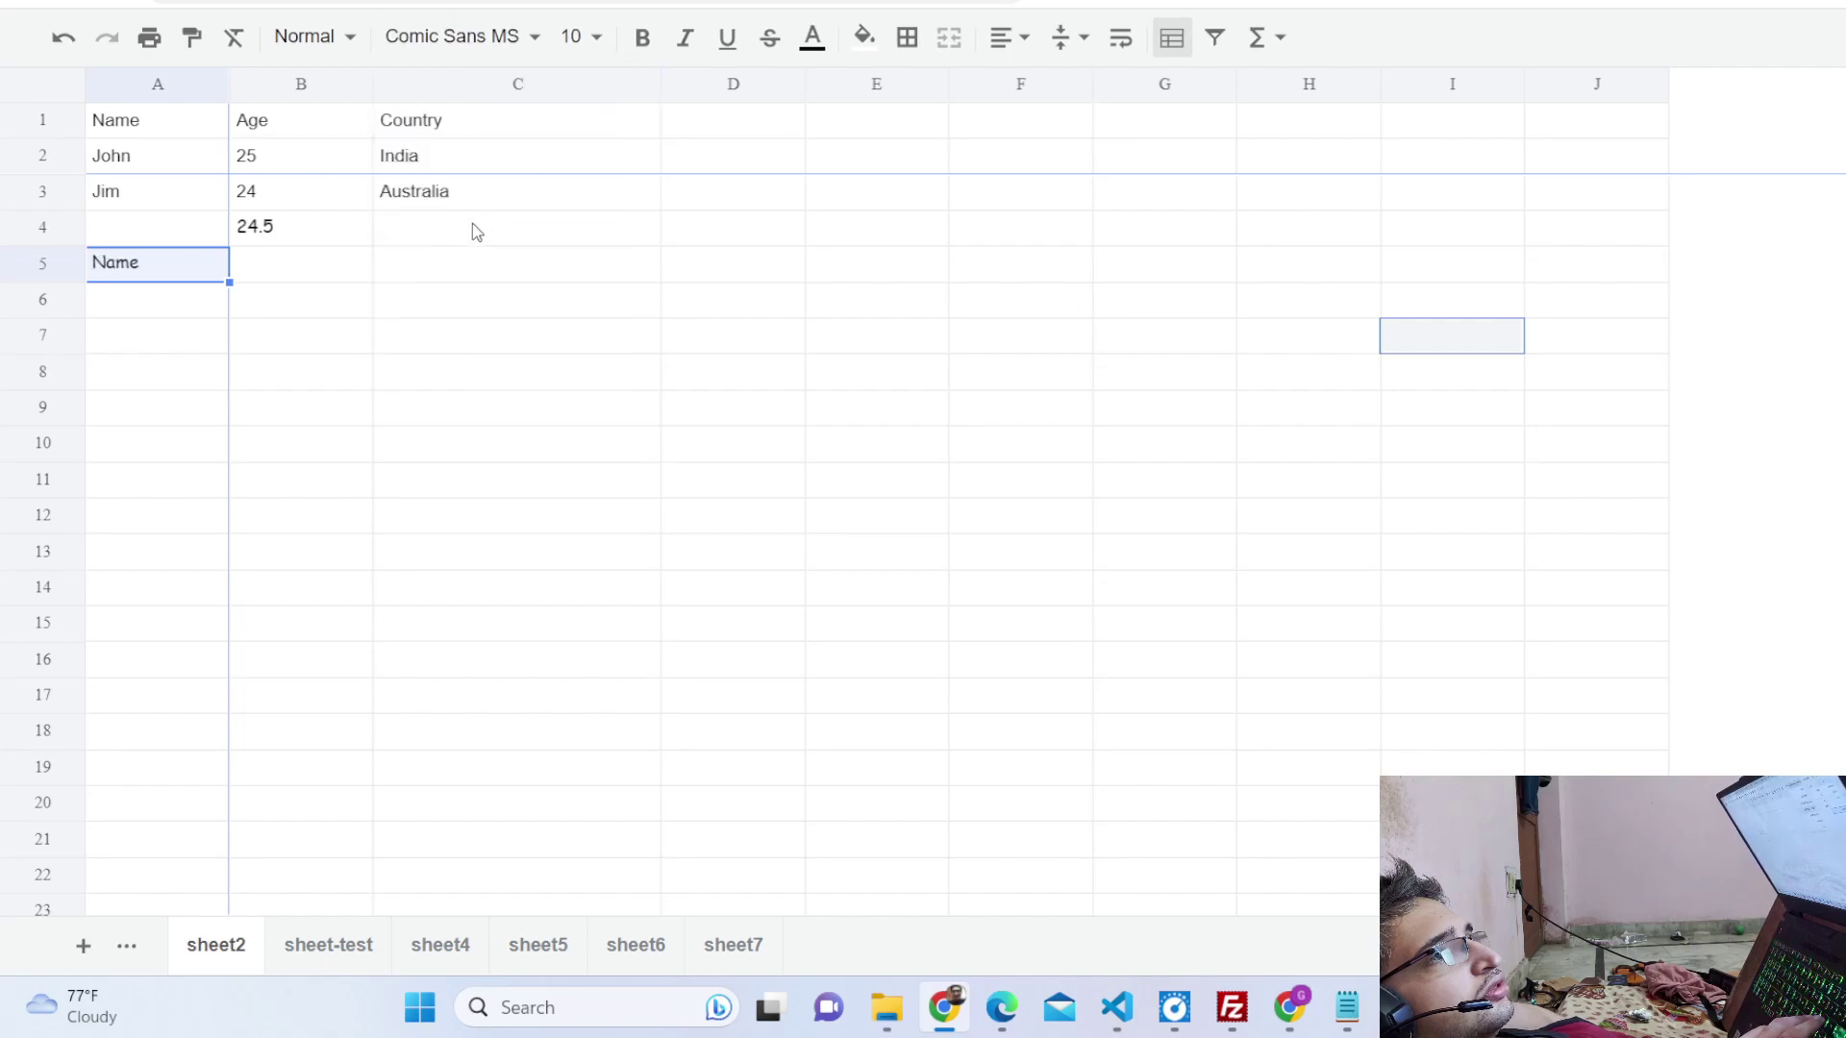
# Enter 'dfgfdg' in B5.
pyautogui.click(284, 268)
pyautogui.write('dfgfdg')
pyautogui.click(404, 272)
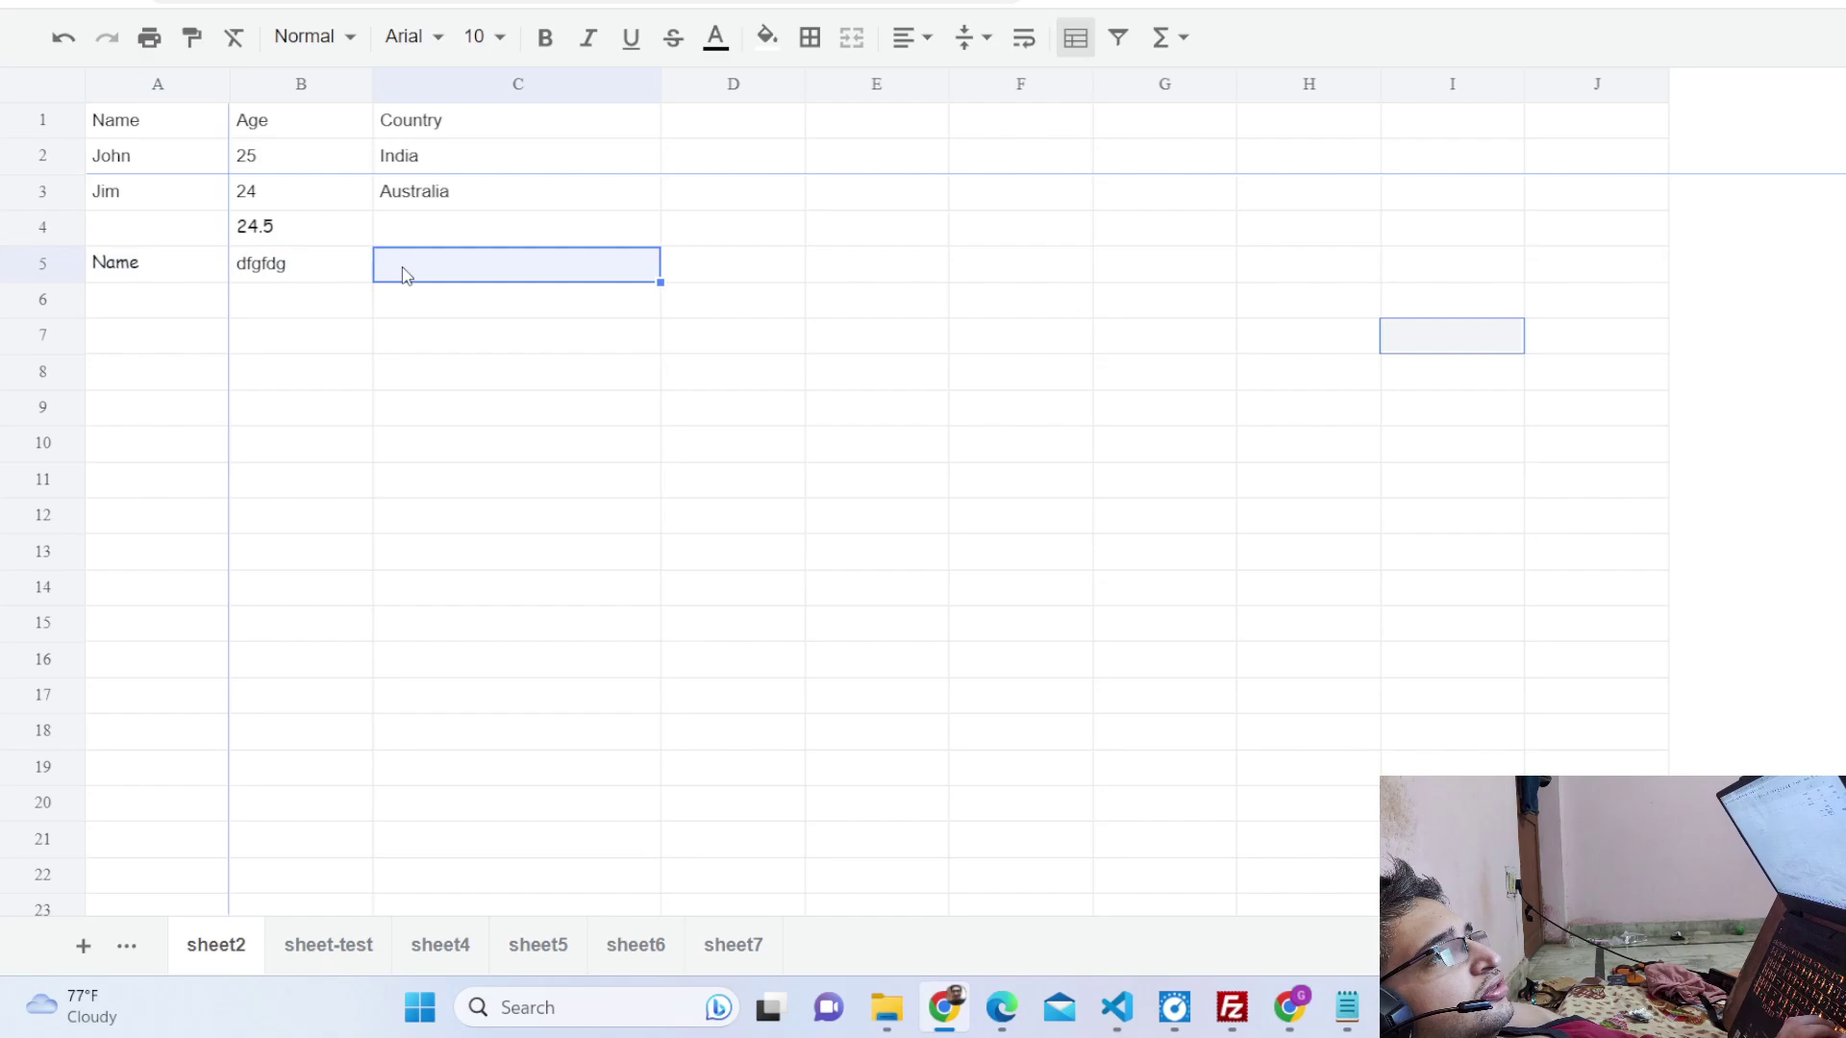
# Set the whole table A1:D3 in Comic Sans MS.
pyautogui.moveTo(750, 197); pyautogui.dragTo(137, 125)
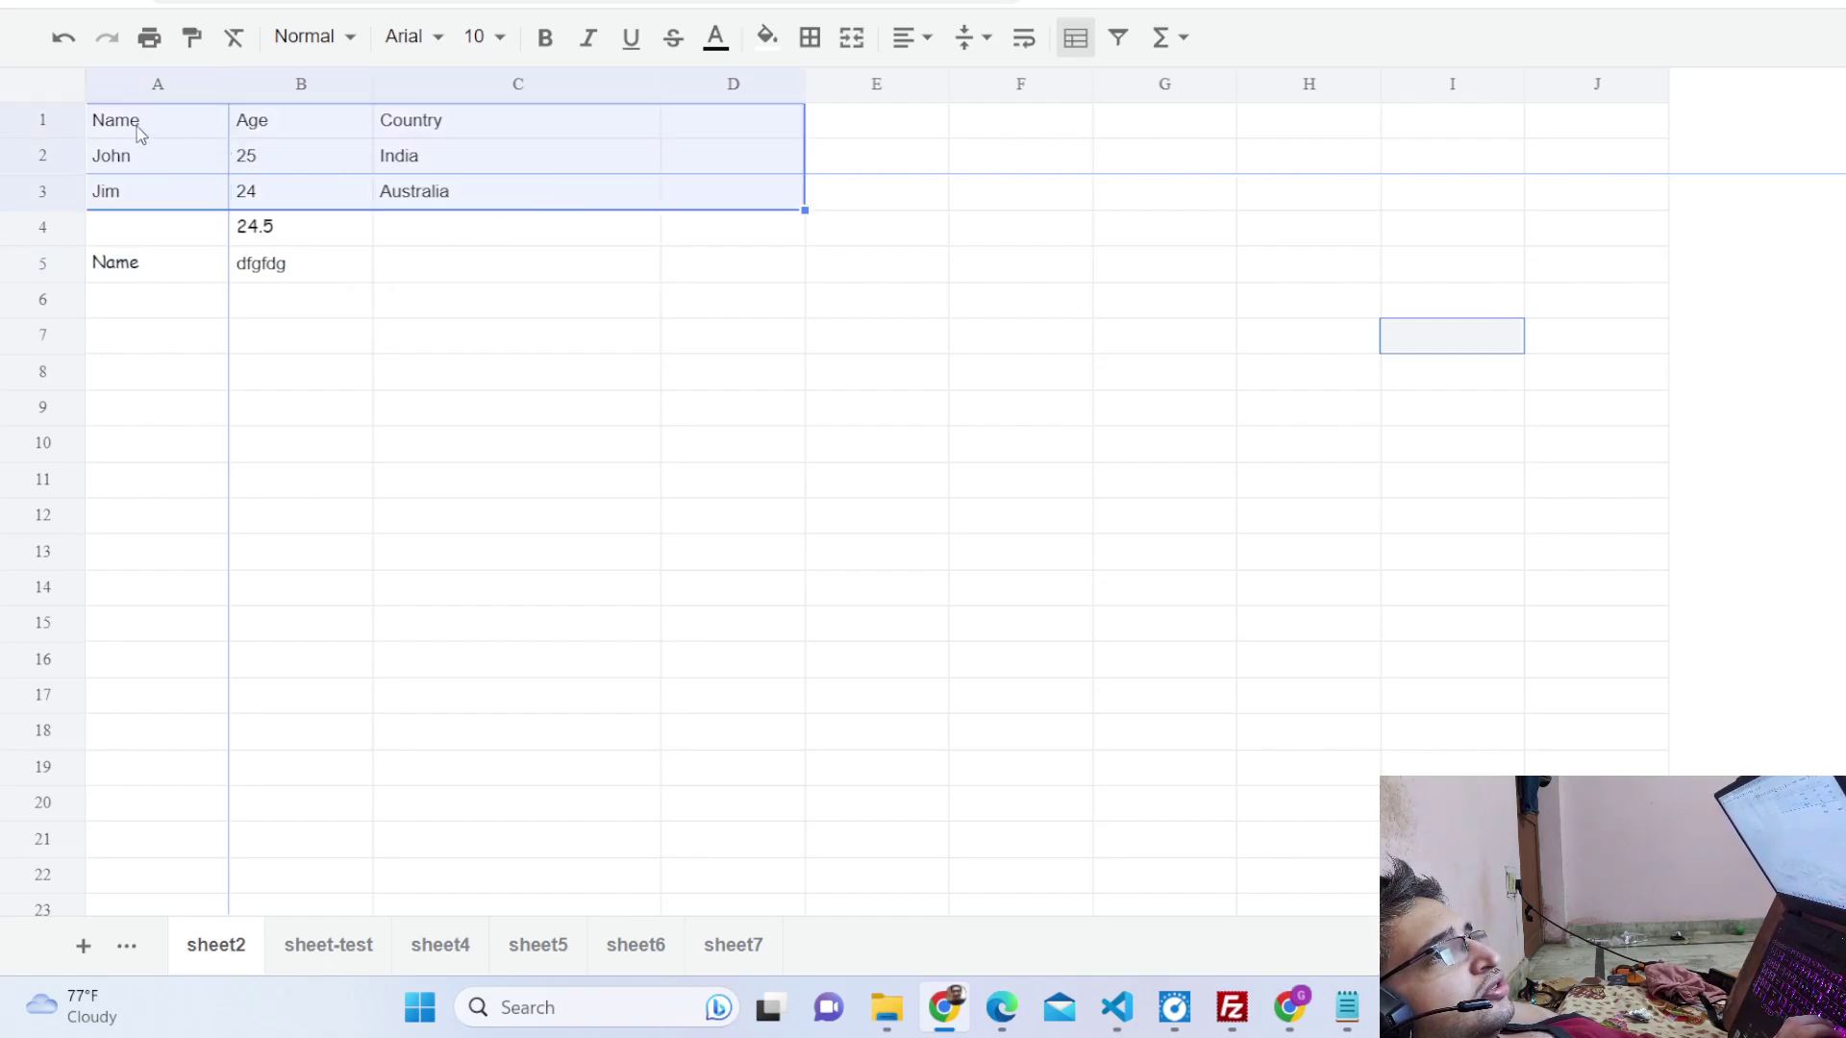
pyautogui.click(414, 37)
pyautogui.click(471, 176)
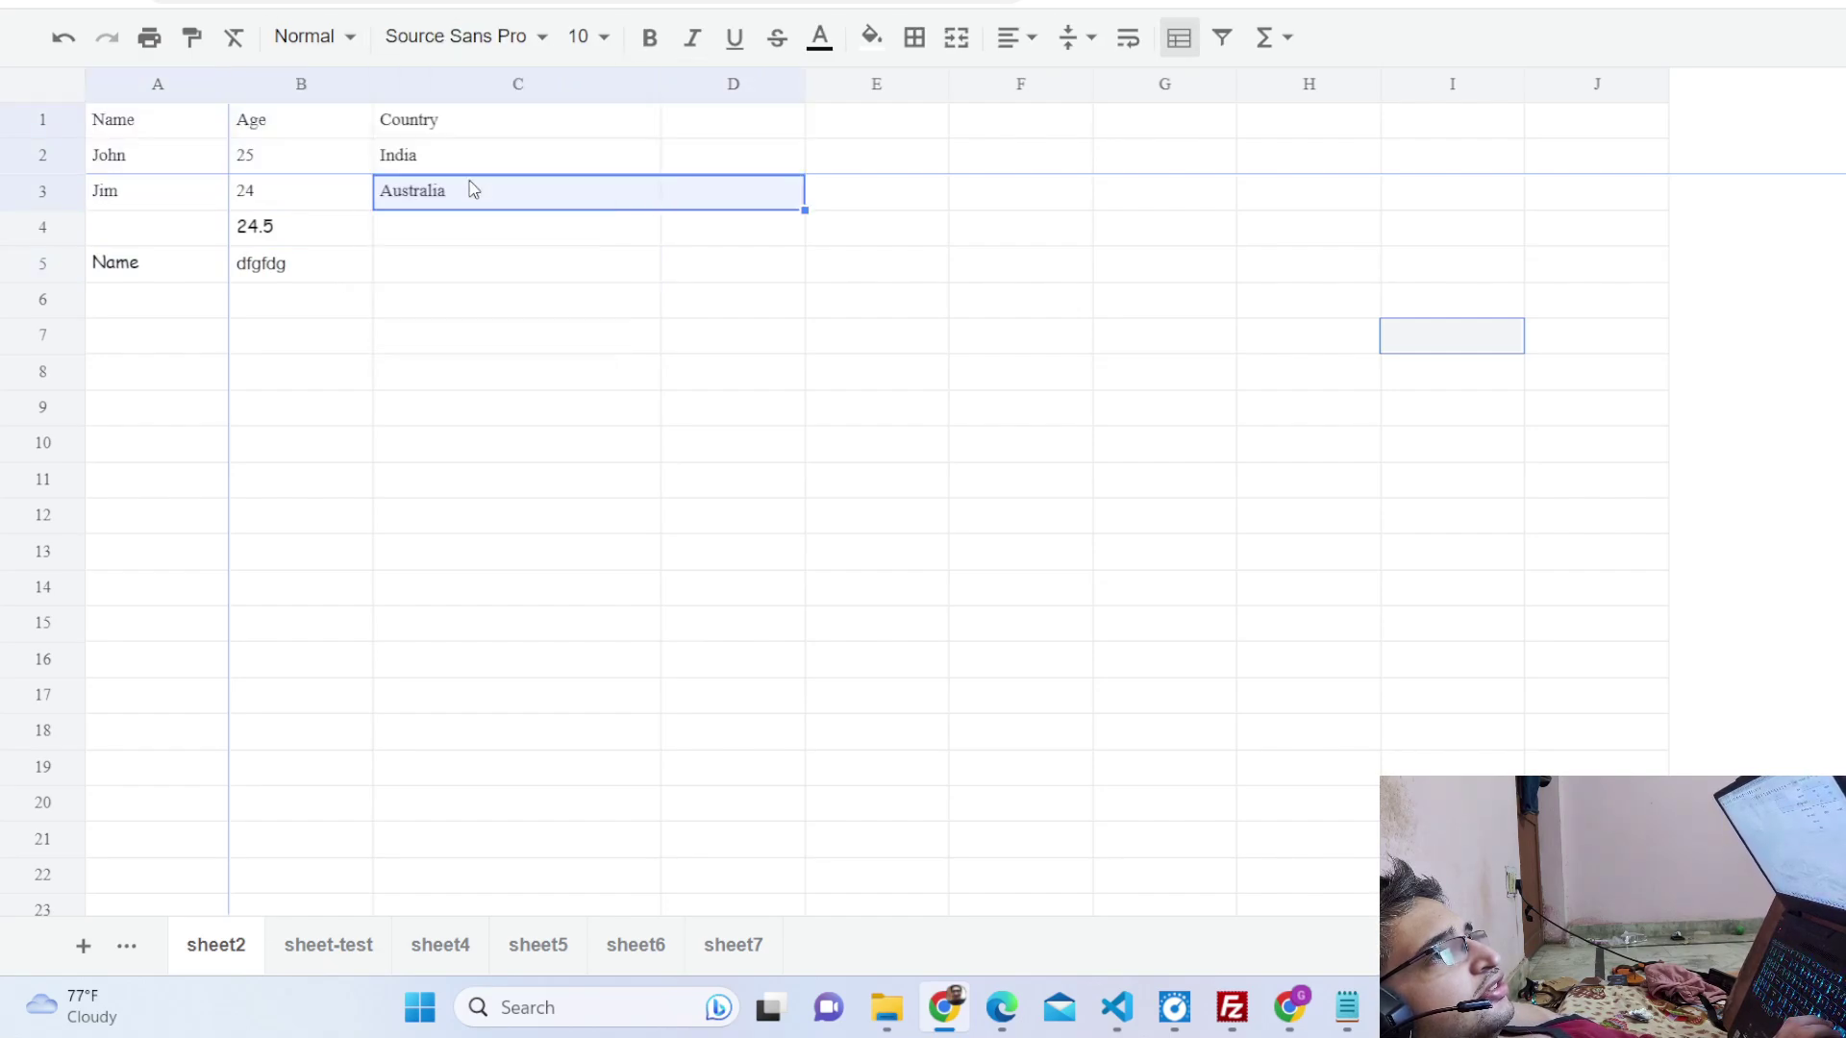
pyautogui.click(444, 36)
pyautogui.click(496, 217)
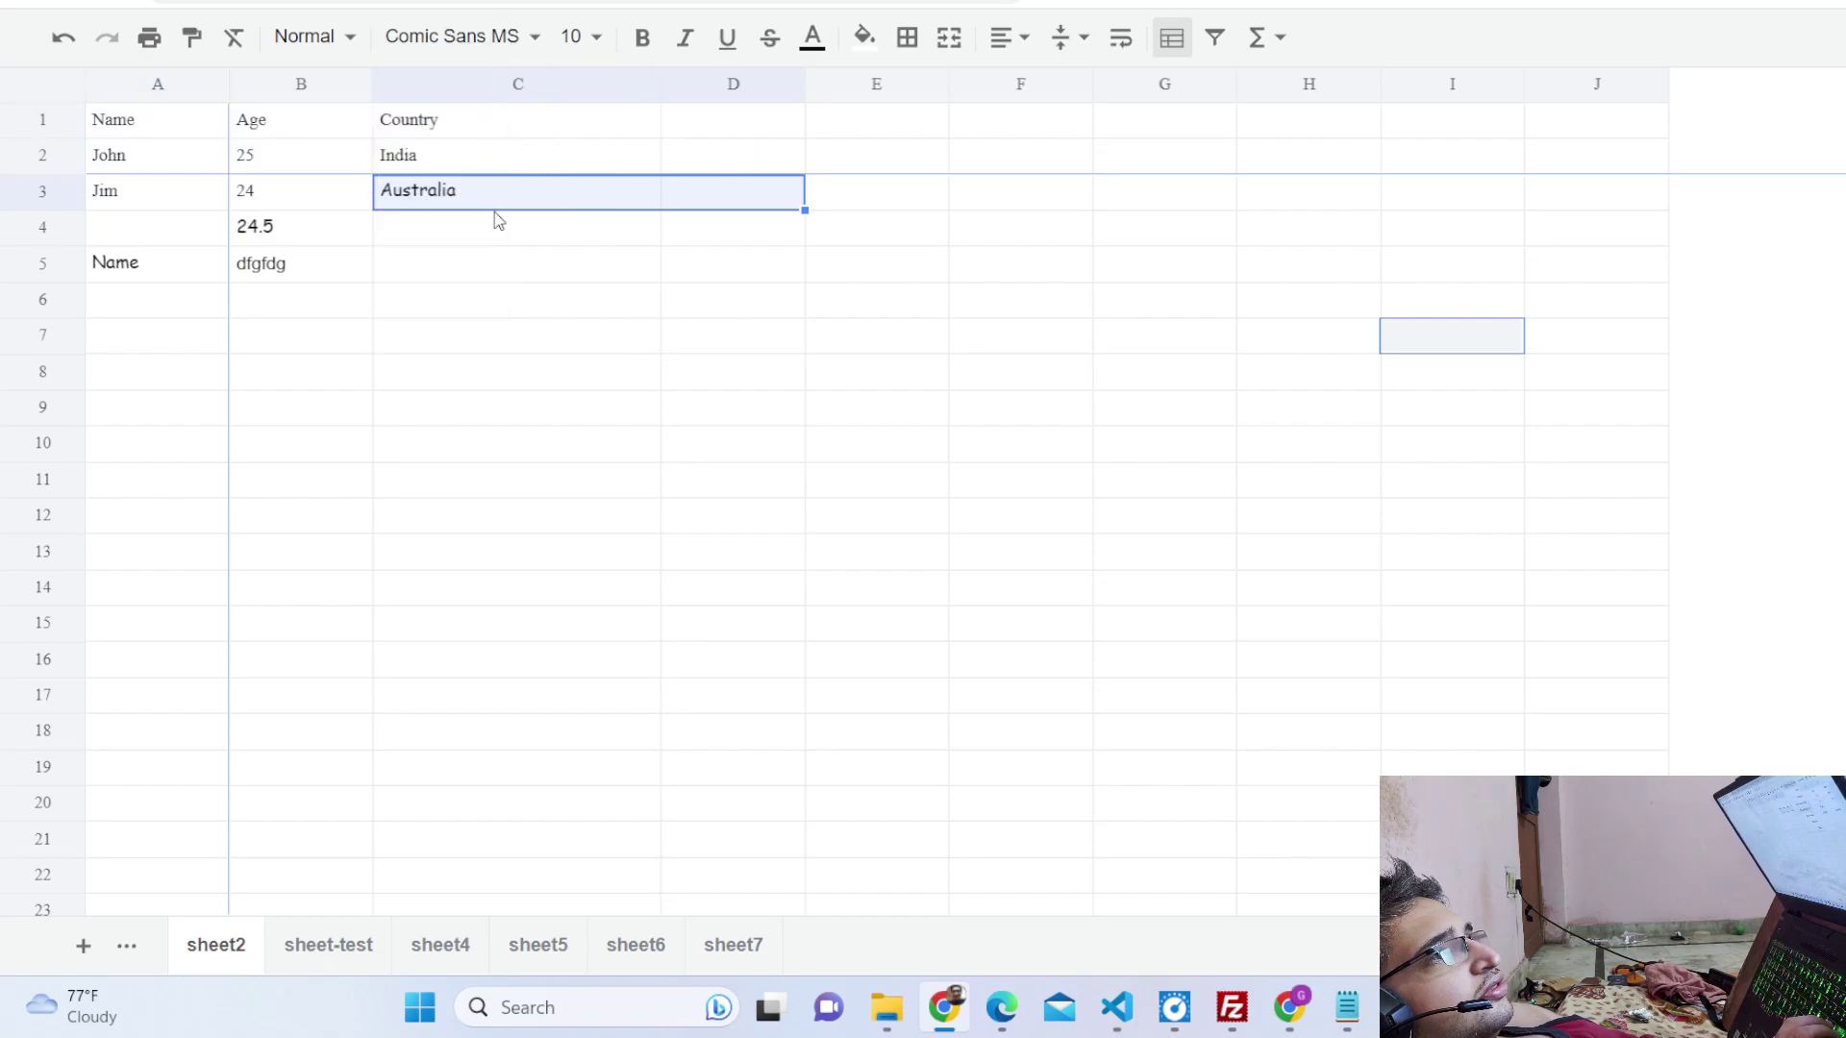
pyautogui.click(517, 263)
pyautogui.moveTo(562, 200); pyautogui.dragTo(101, 162)
pyautogui.click(452, 36)
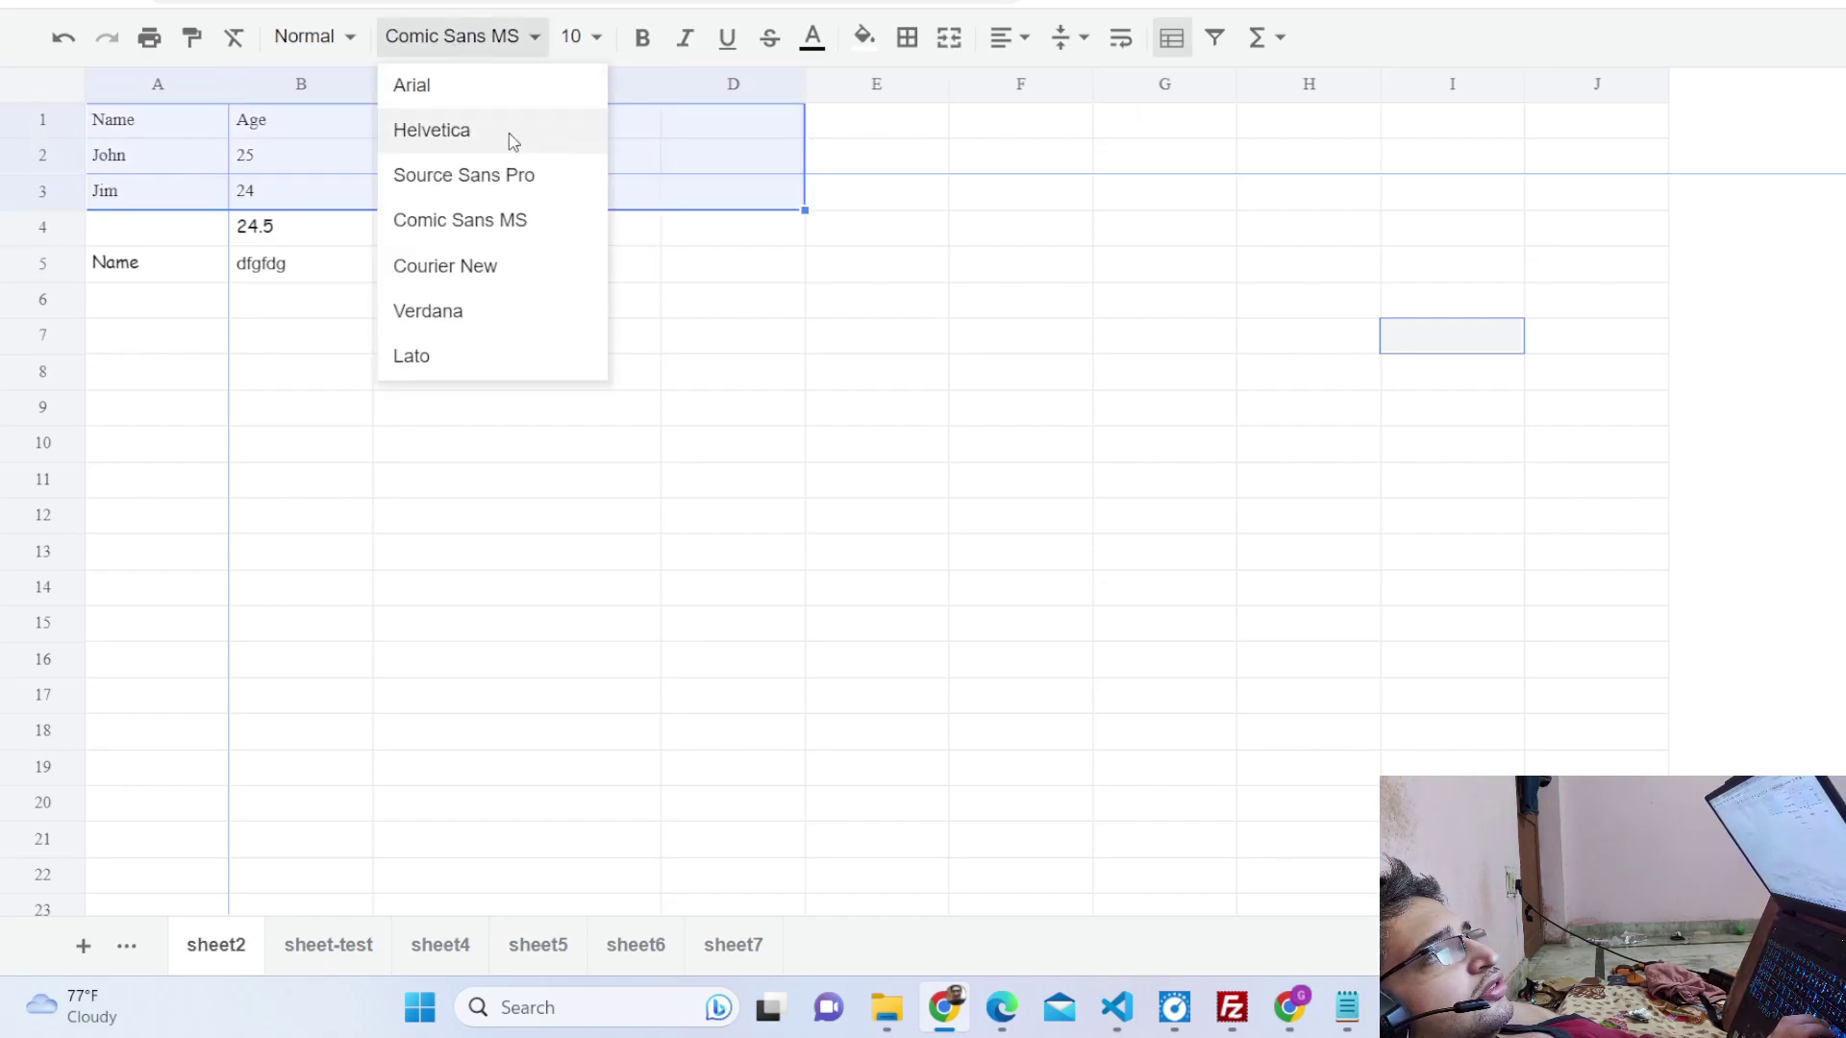
pyautogui.click(524, 219)
# Underline the text in the table A1:D3.
pyautogui.click(527, 240)
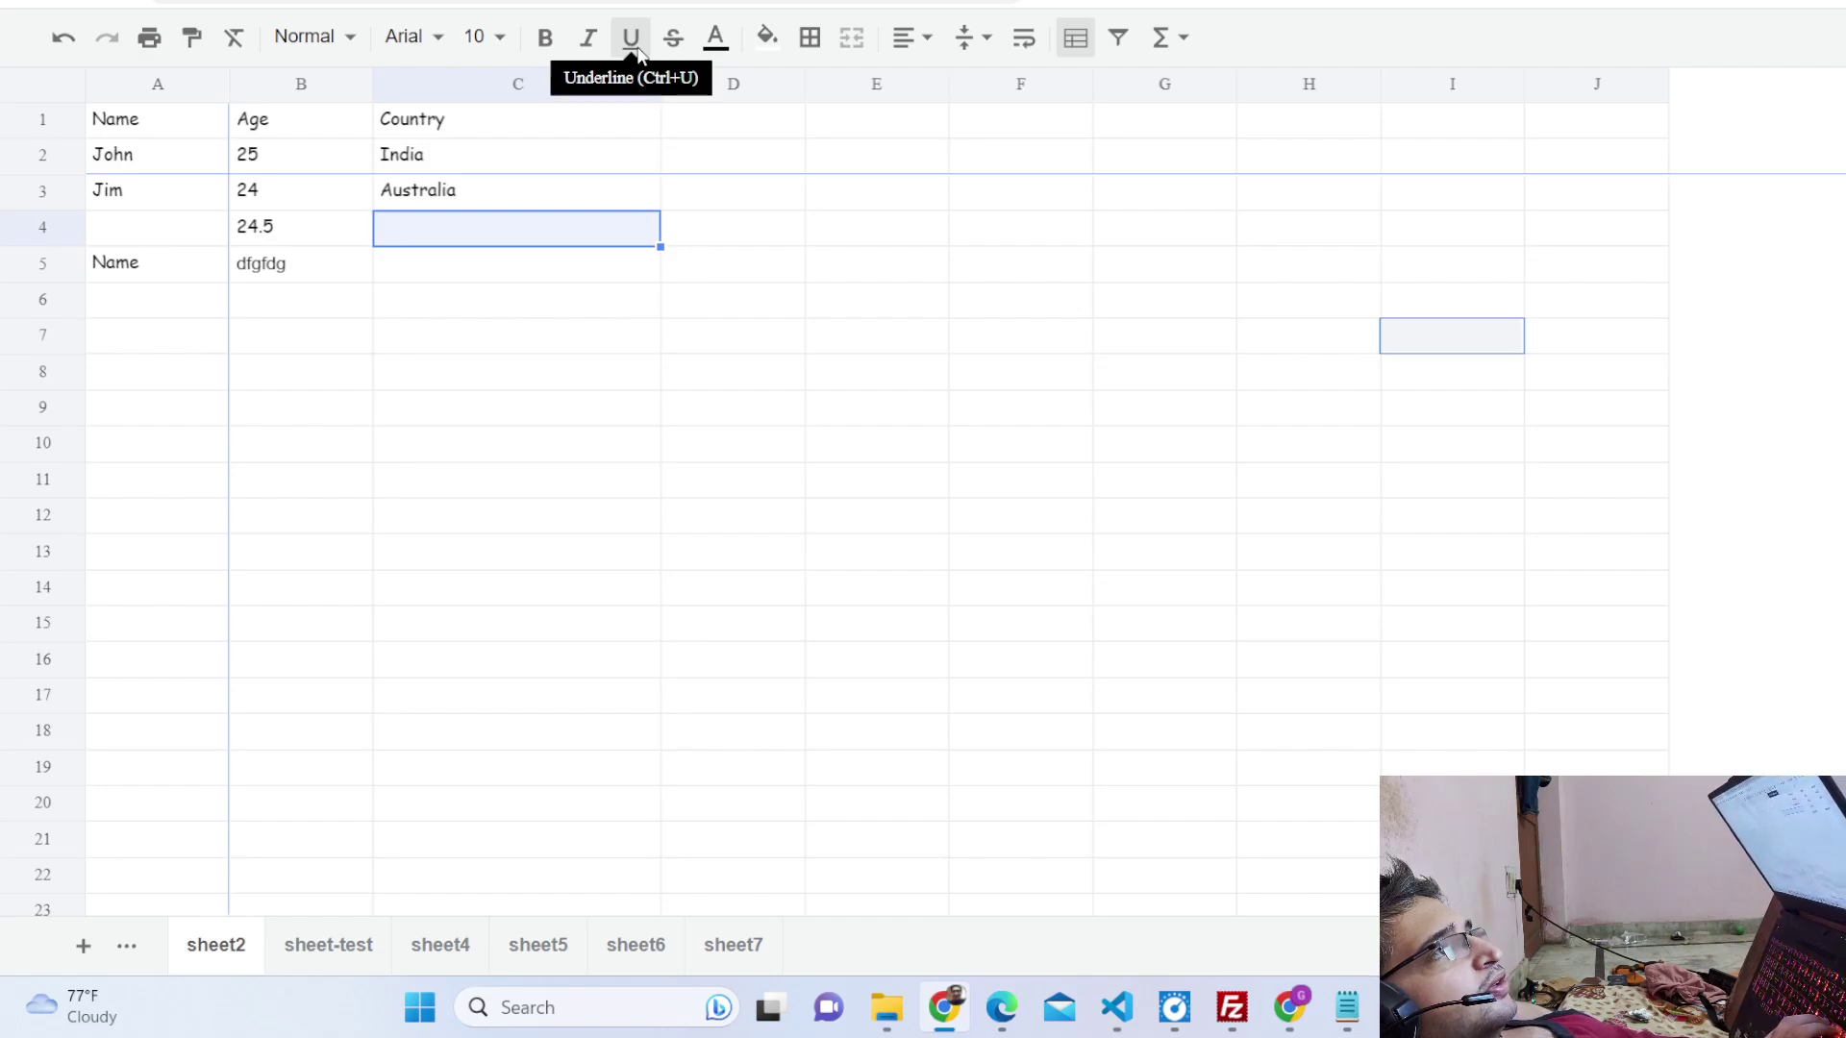
pyautogui.click(681, 43)
pyautogui.click(706, 46)
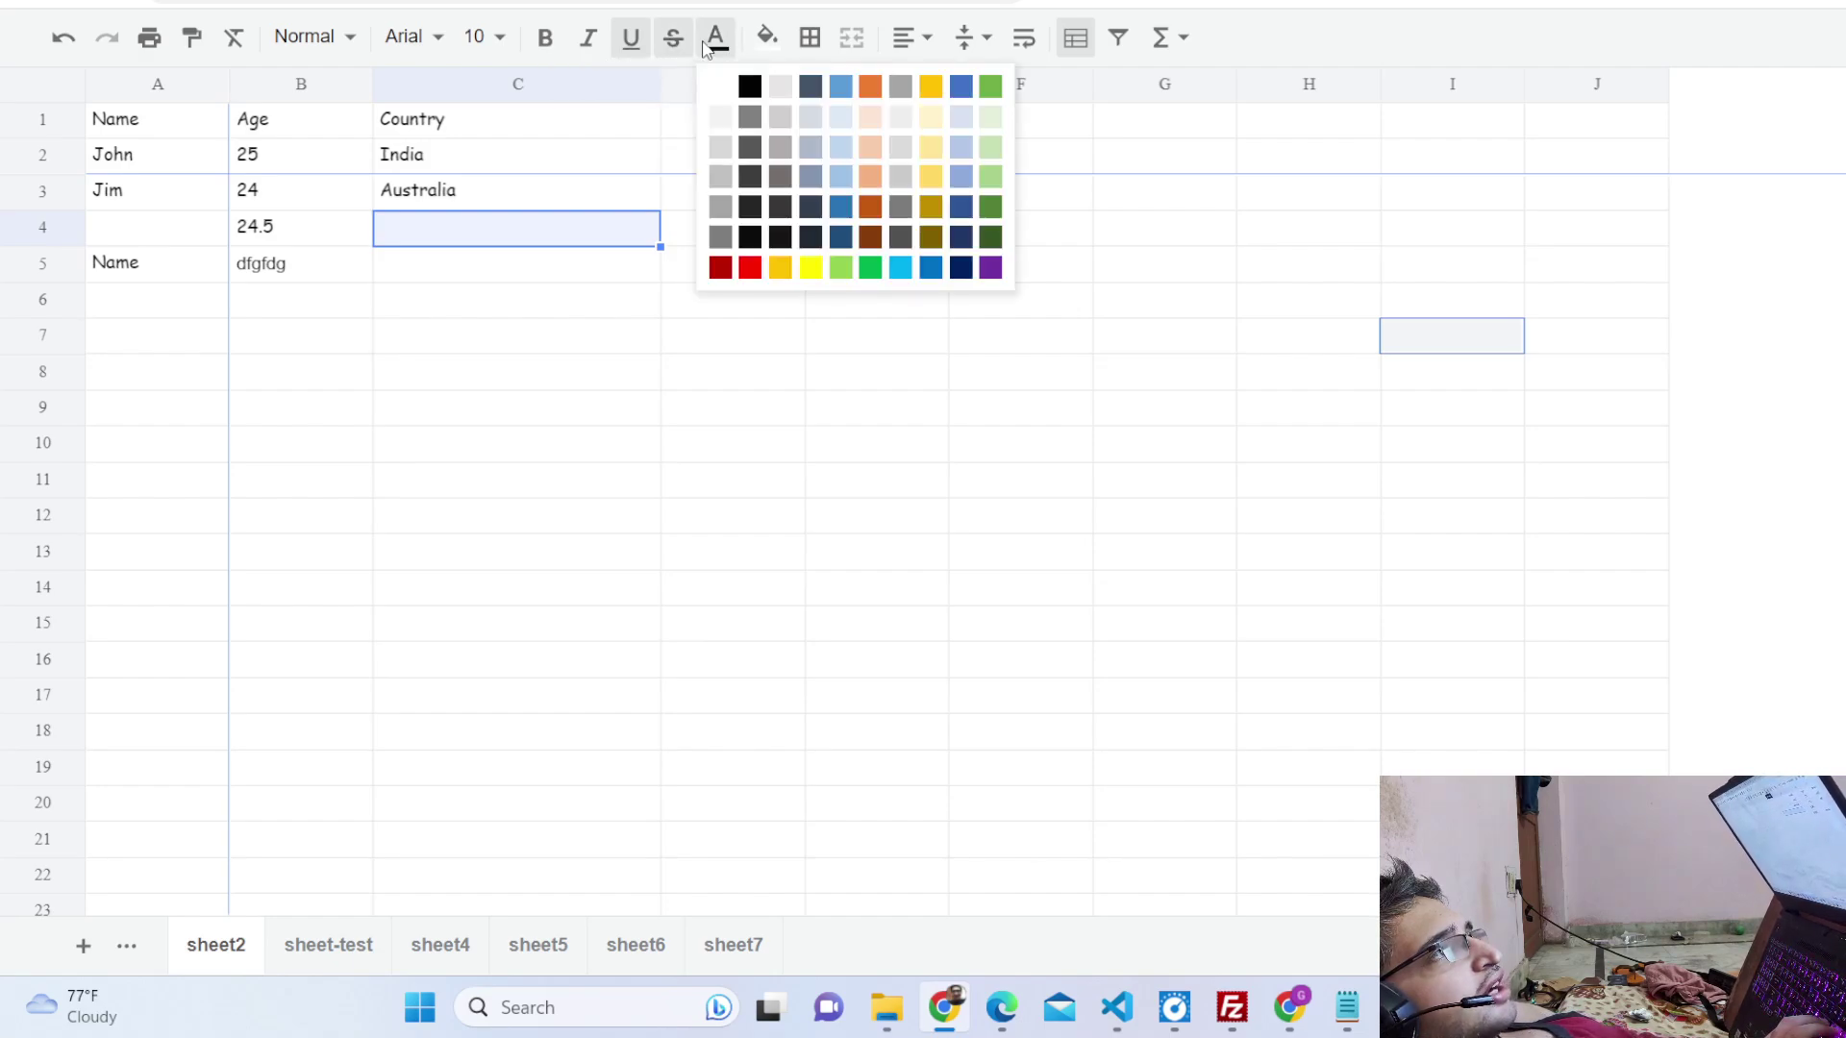
pyautogui.moveTo(554, 207); pyautogui.dragTo(120, 117)
pyautogui.click(728, 44)
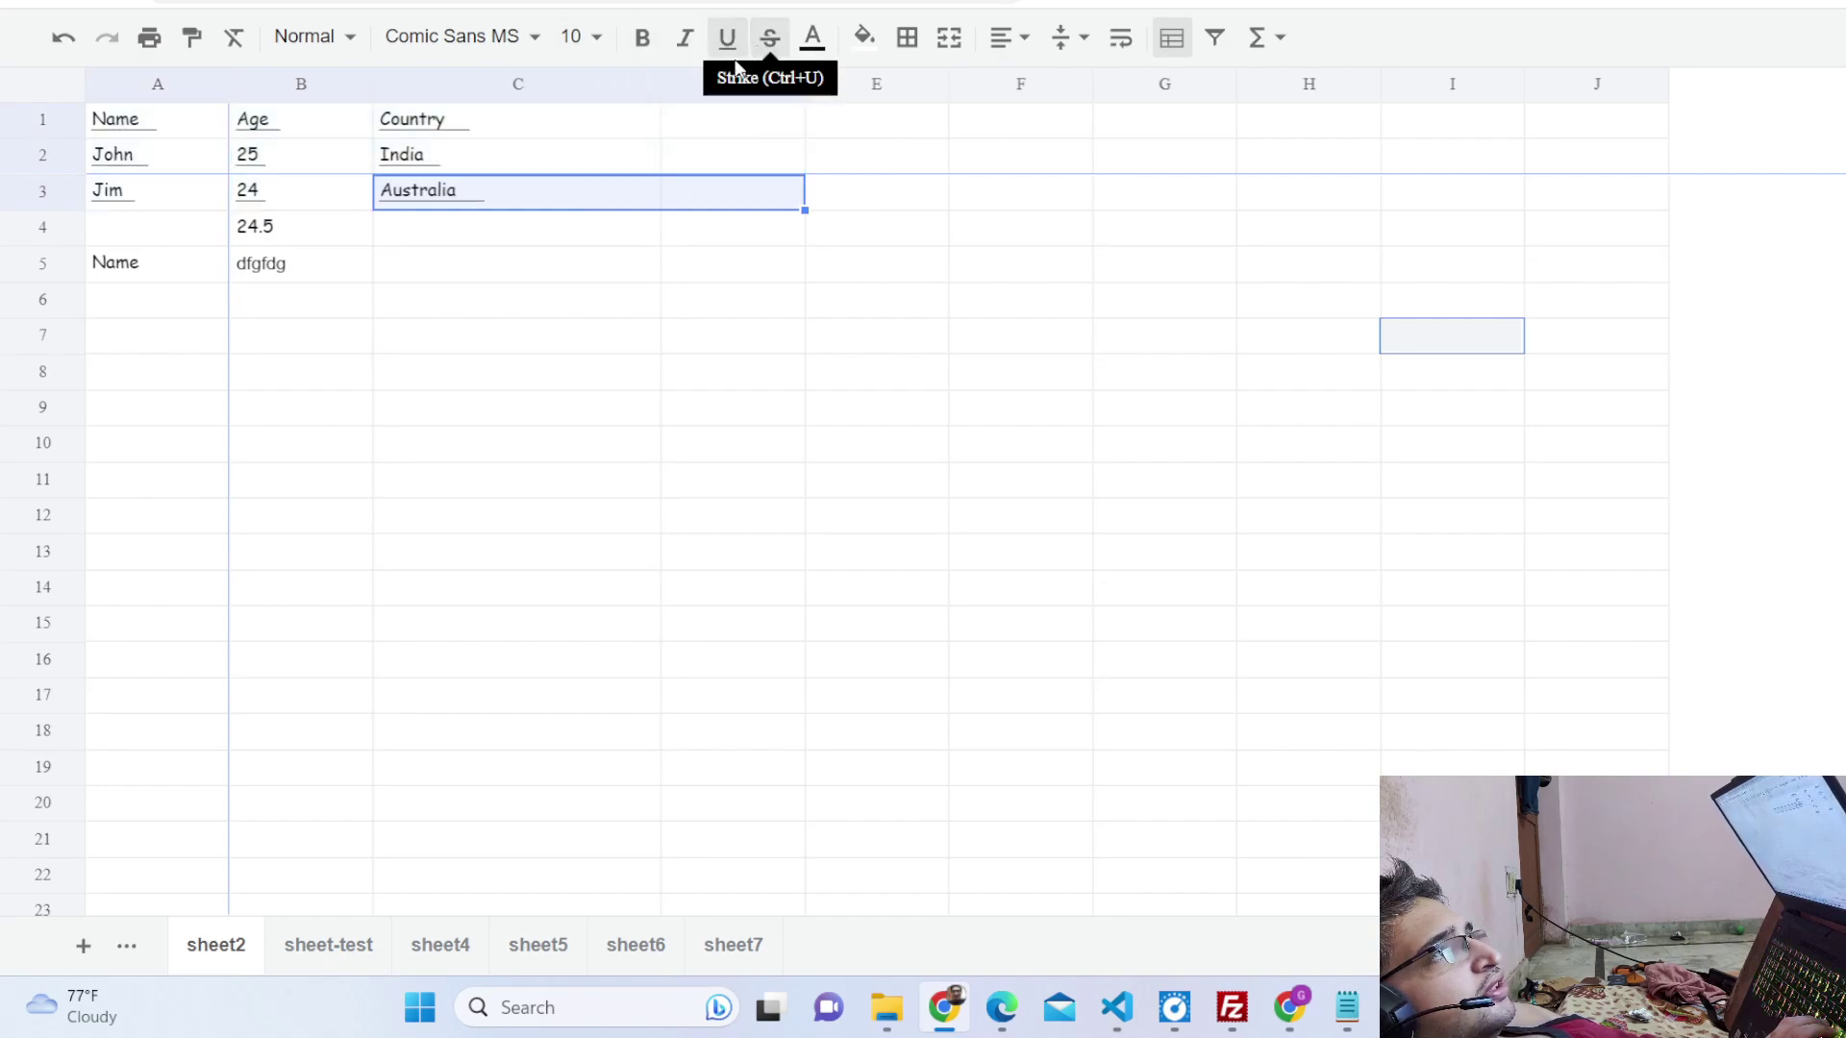
# Make the table's text yellow.
pyautogui.moveTo(600, 189); pyautogui.dragTo(176, 116)
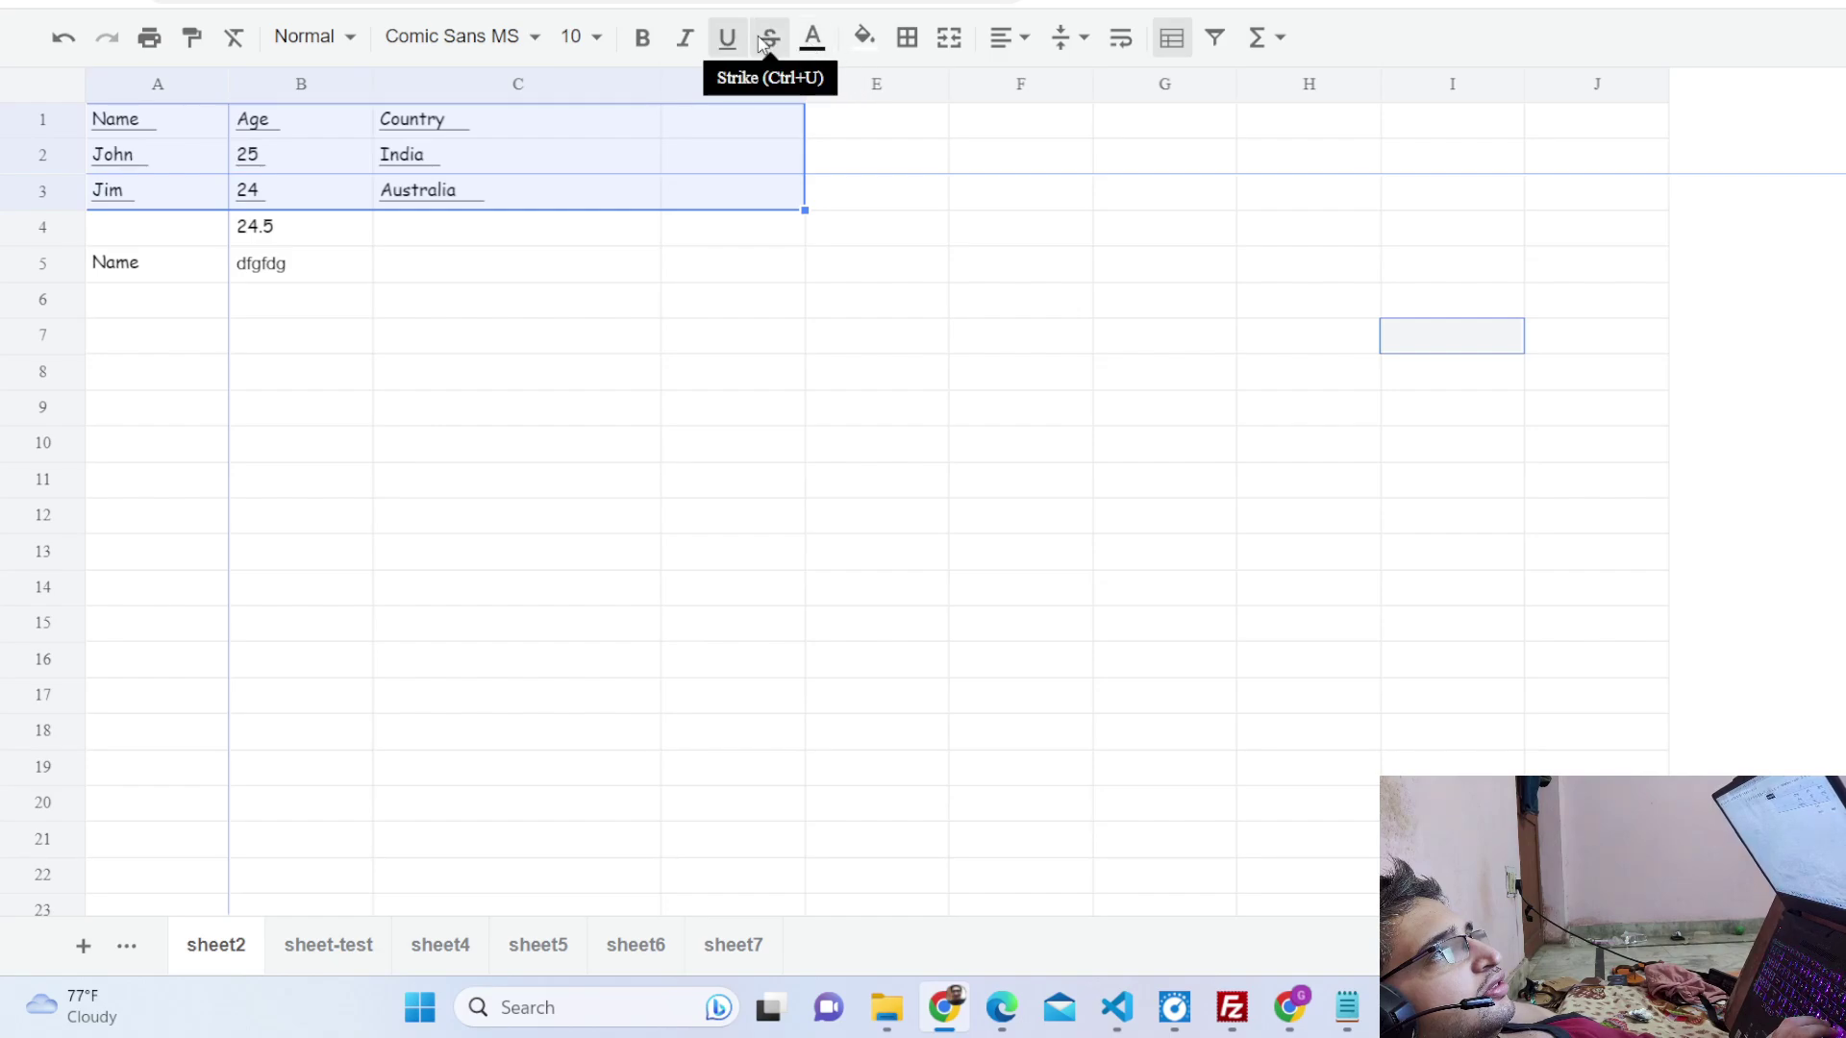
pyautogui.click(813, 38)
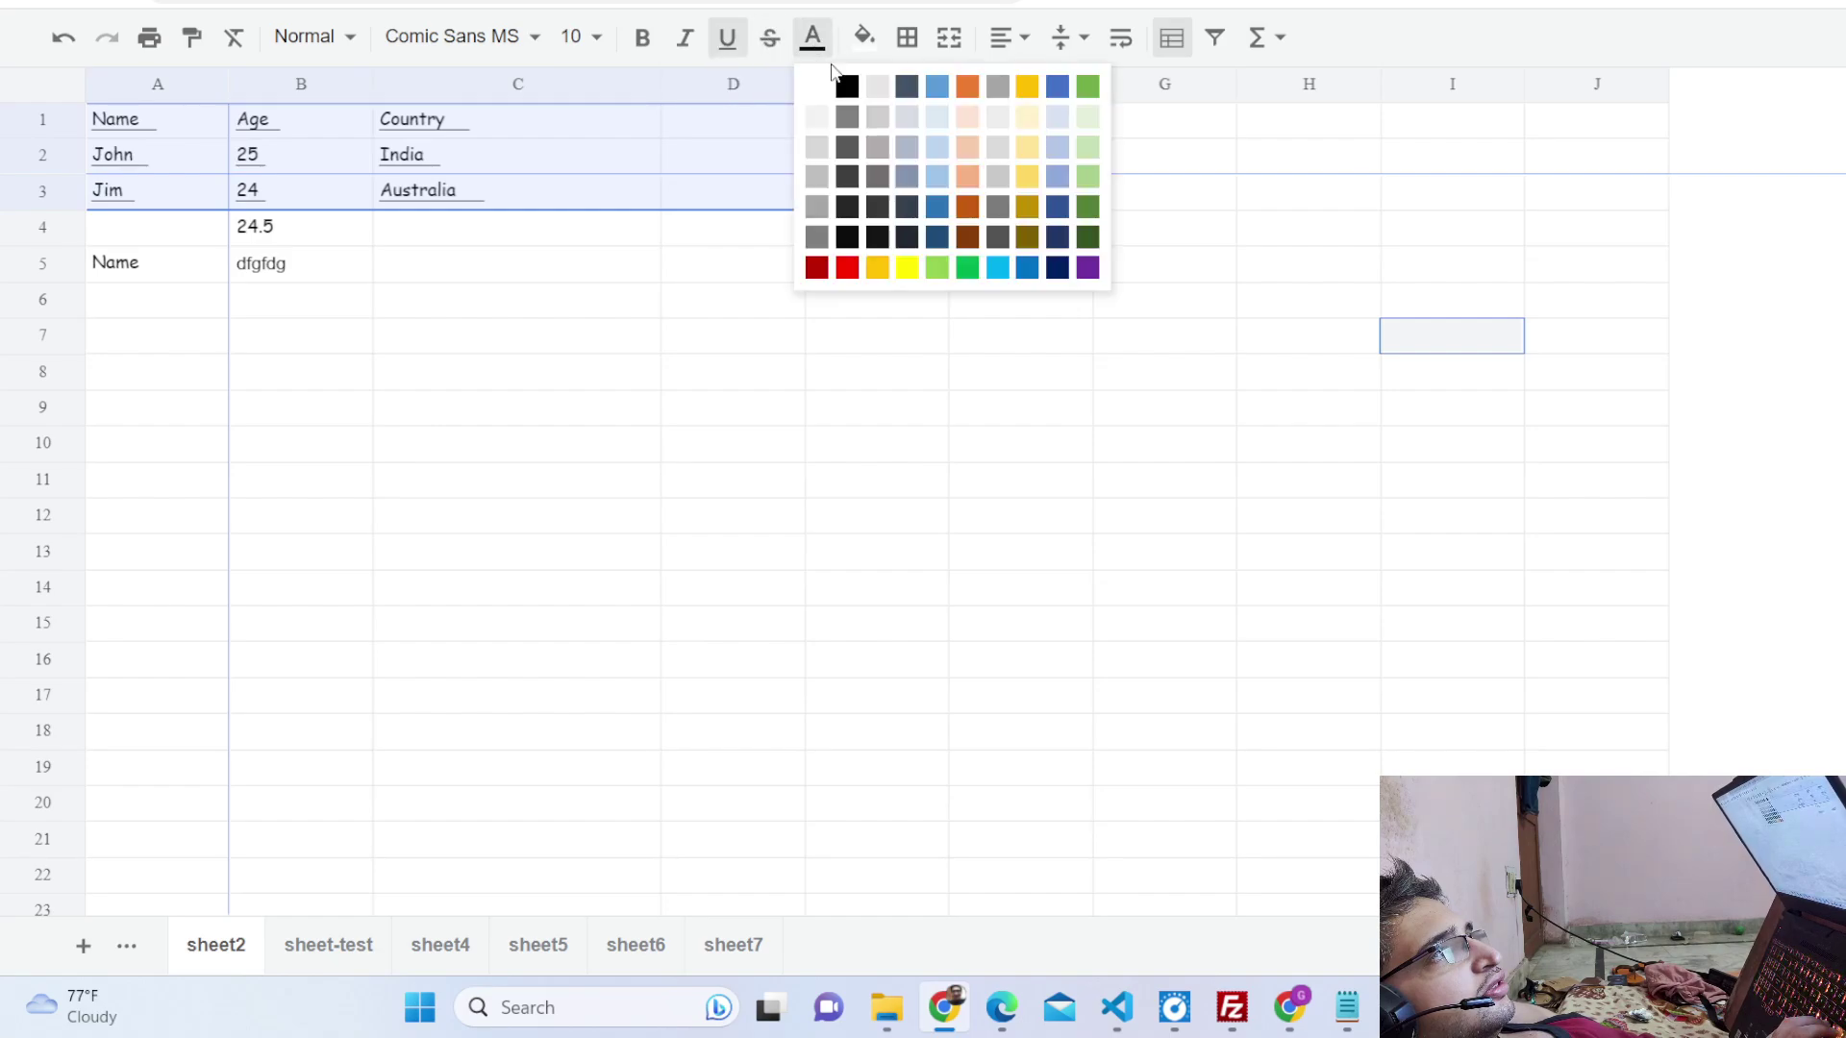
pyautogui.click(908, 267)
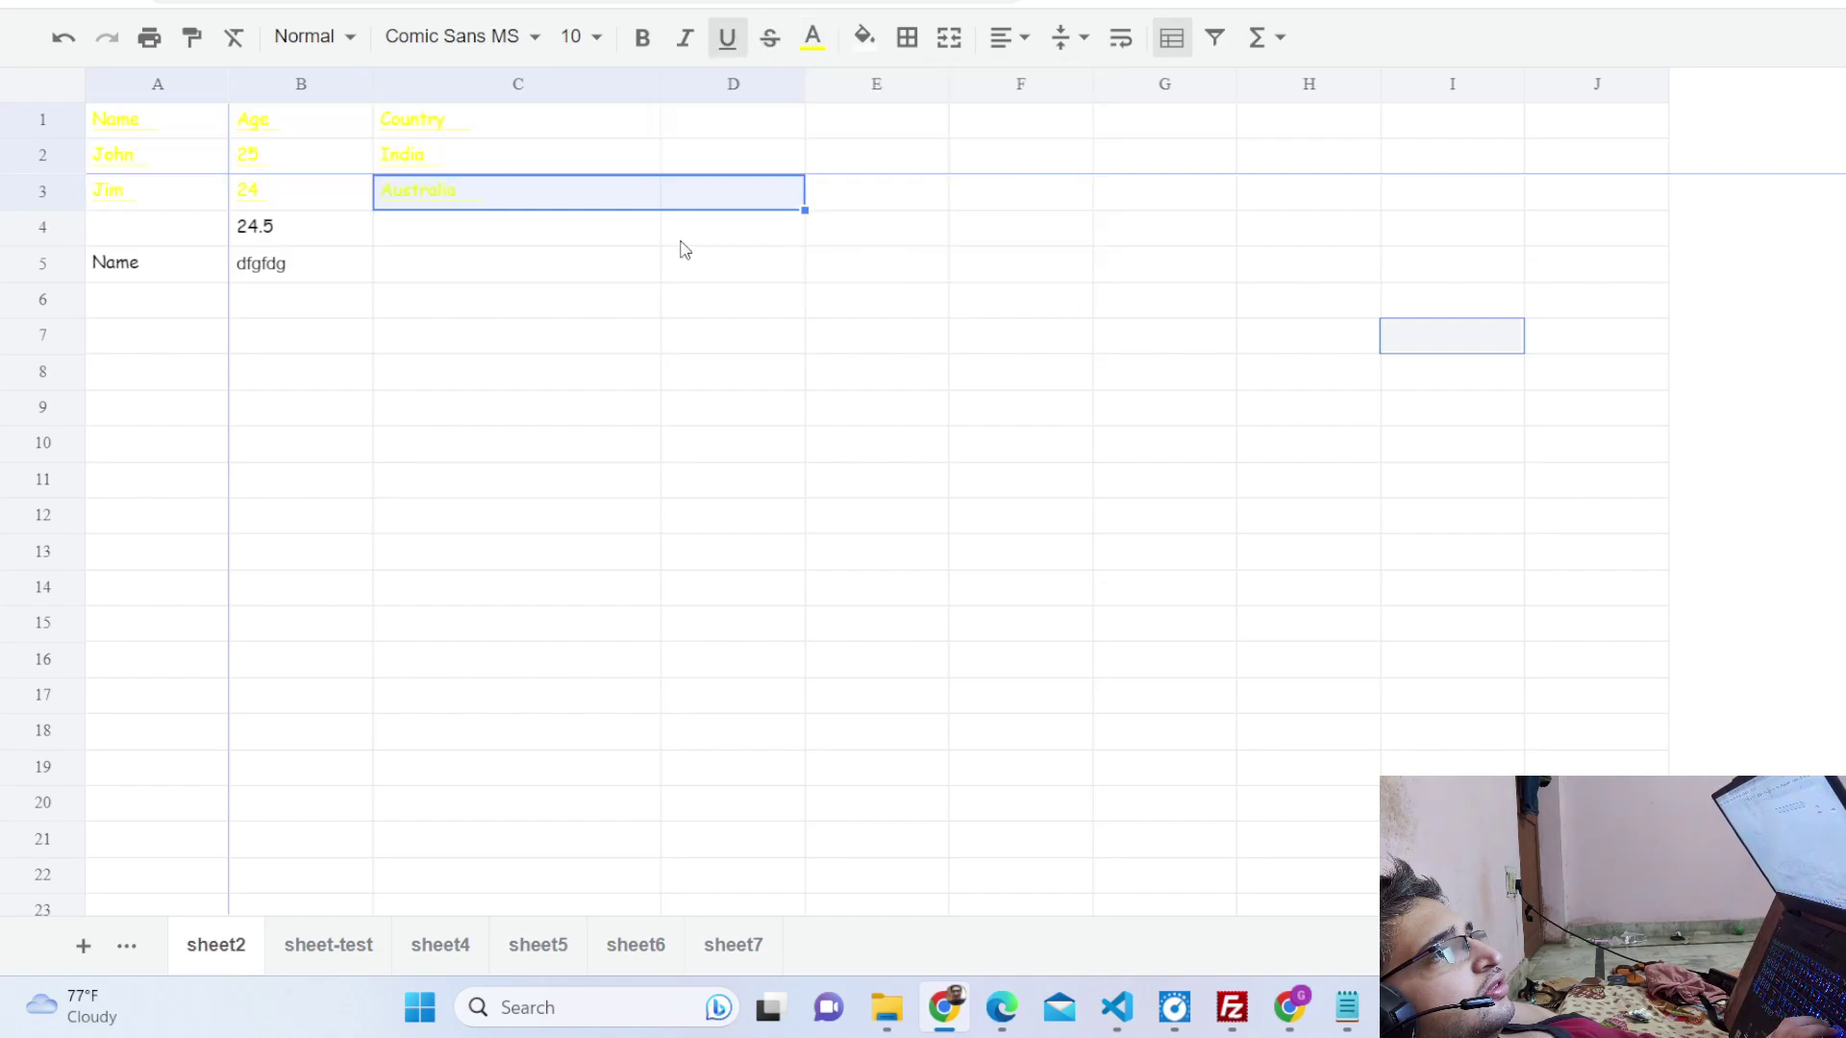
# Fill the table cells A1:D3 blue, replacing an accidental orange fill.
pyautogui.click(863, 38)
pyautogui.click(928, 270)
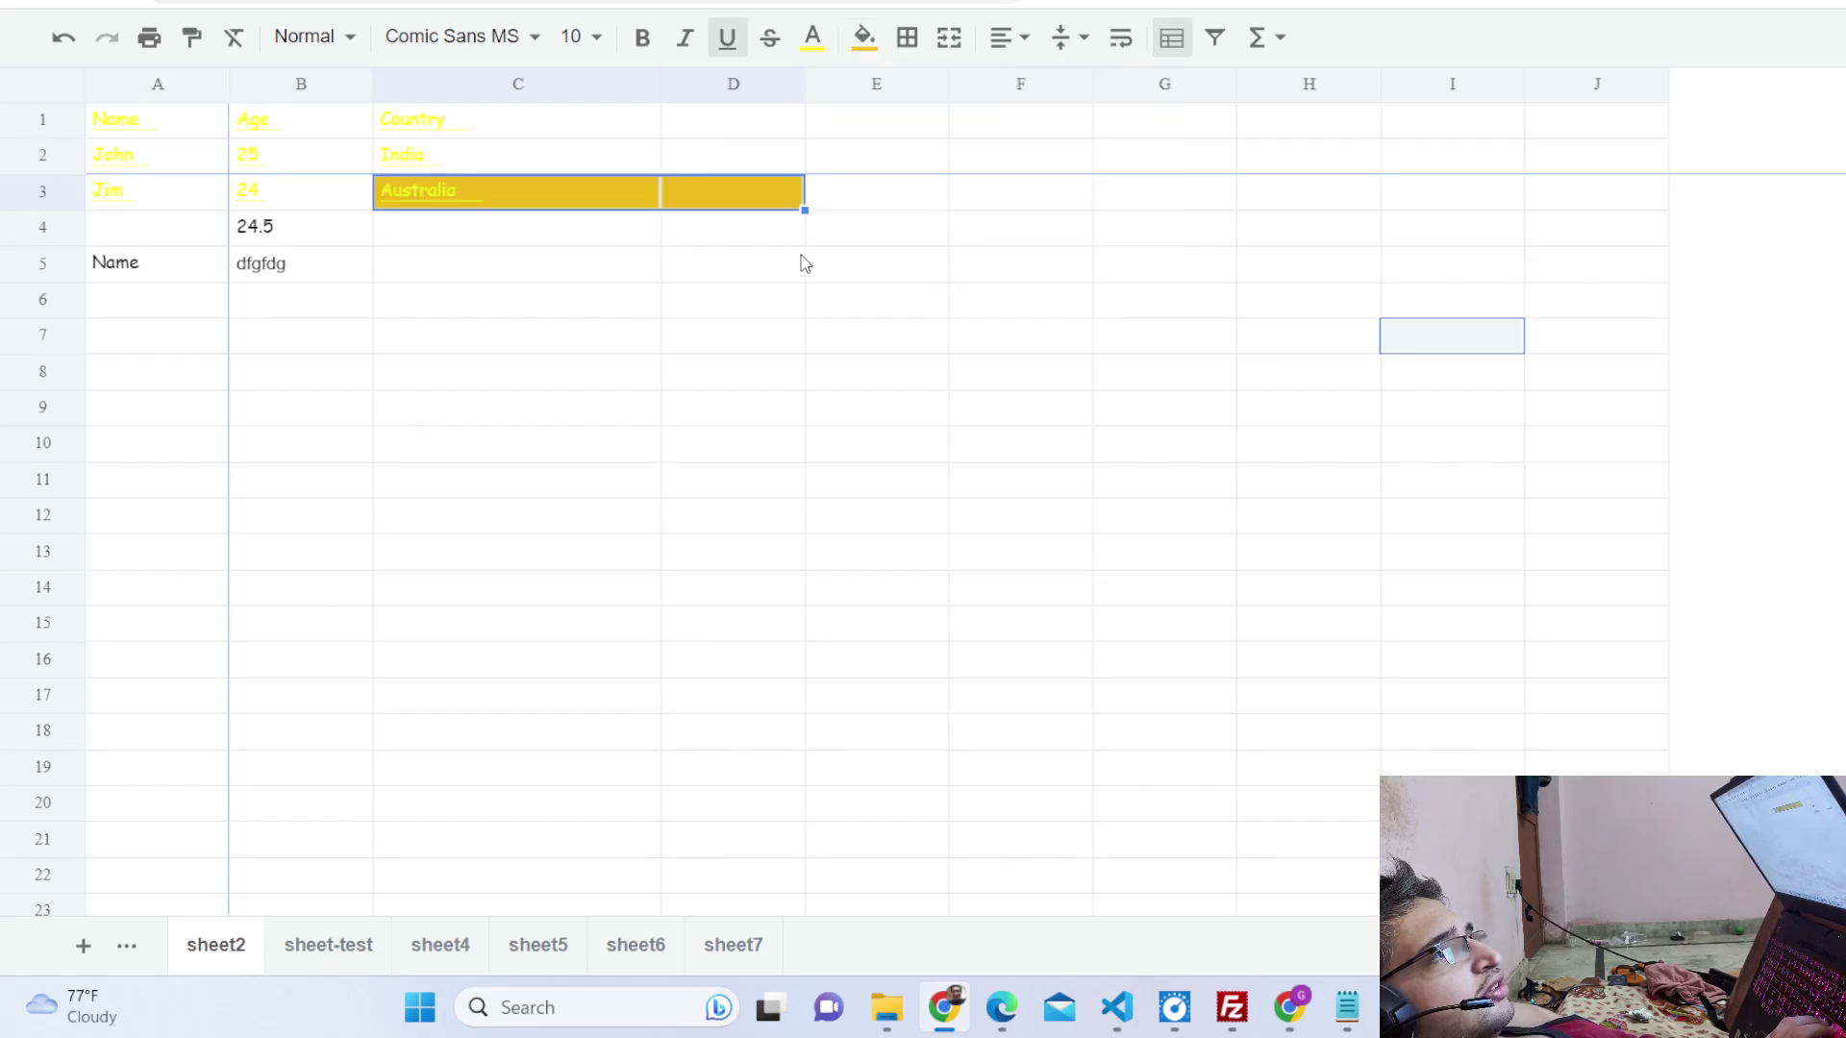
pyautogui.click(797, 261)
pyautogui.moveTo(657, 204); pyautogui.dragTo(140, 100)
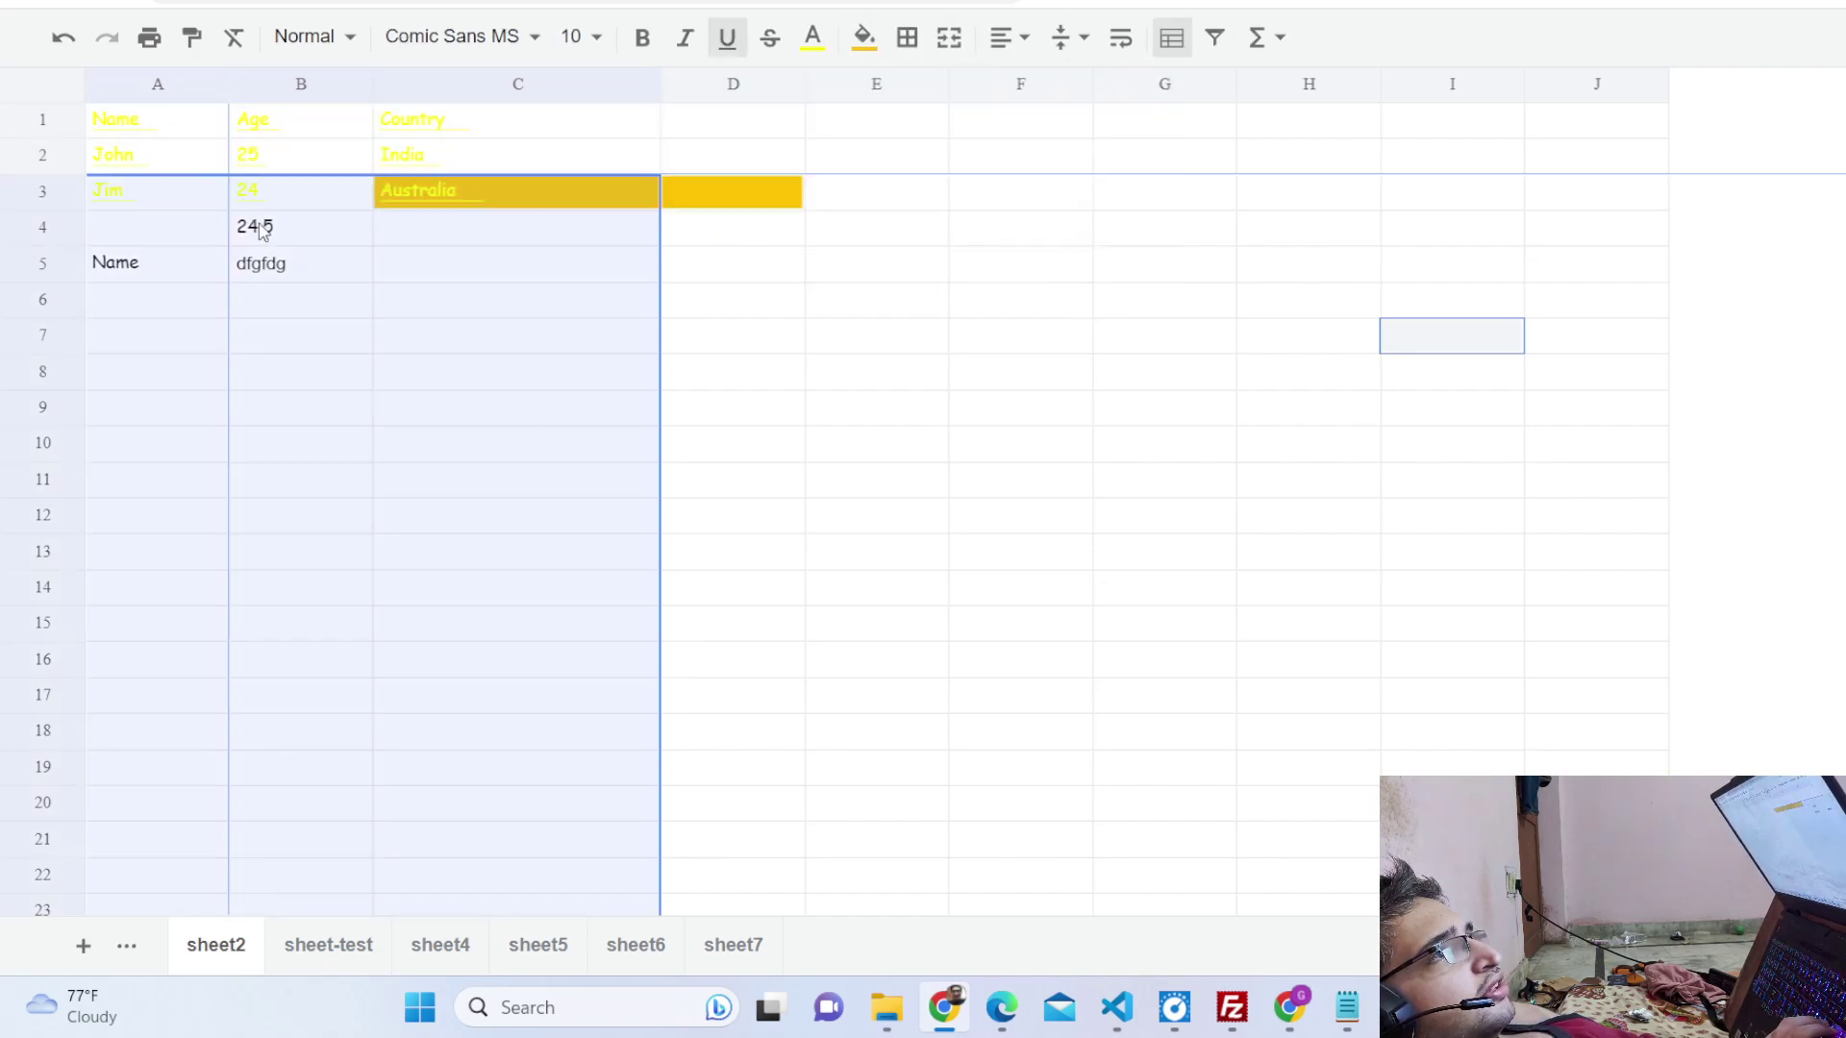
pyautogui.click(247, 226)
pyautogui.click(519, 200)
pyautogui.moveTo(730, 192); pyautogui.dragTo(201, 145)
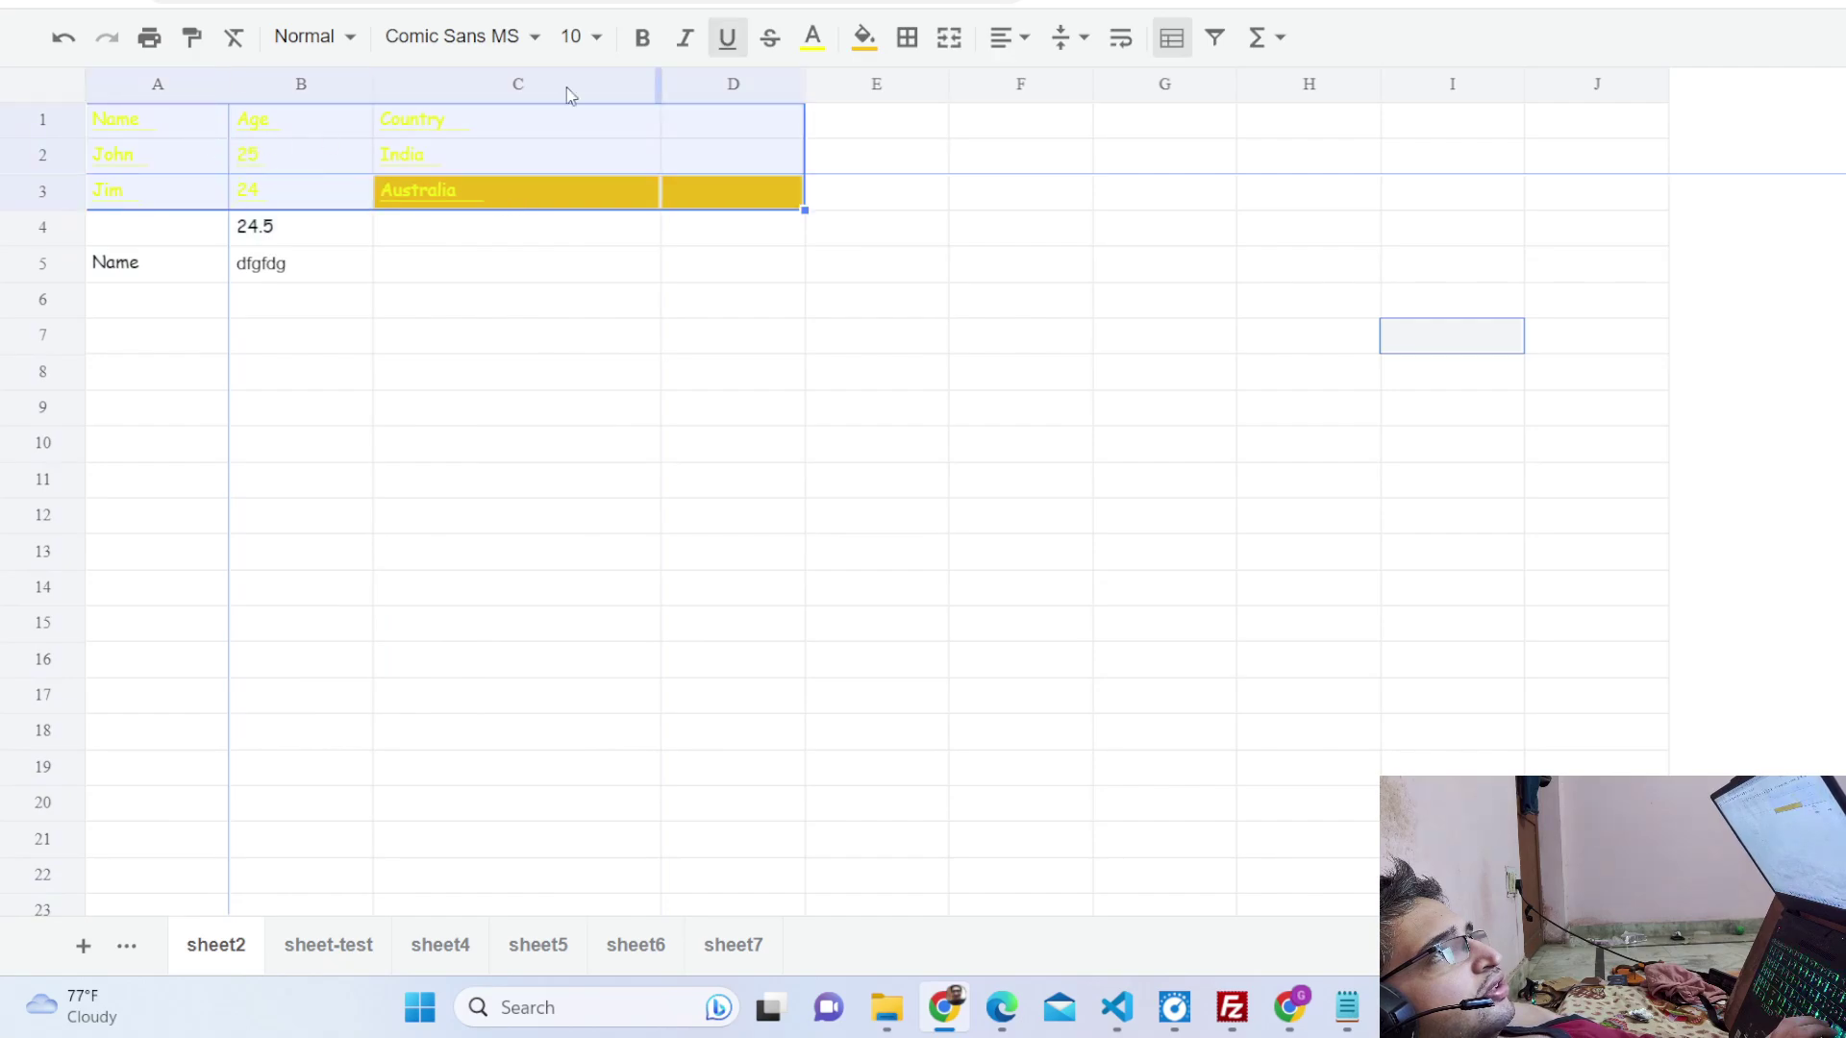
pyautogui.click(863, 38)
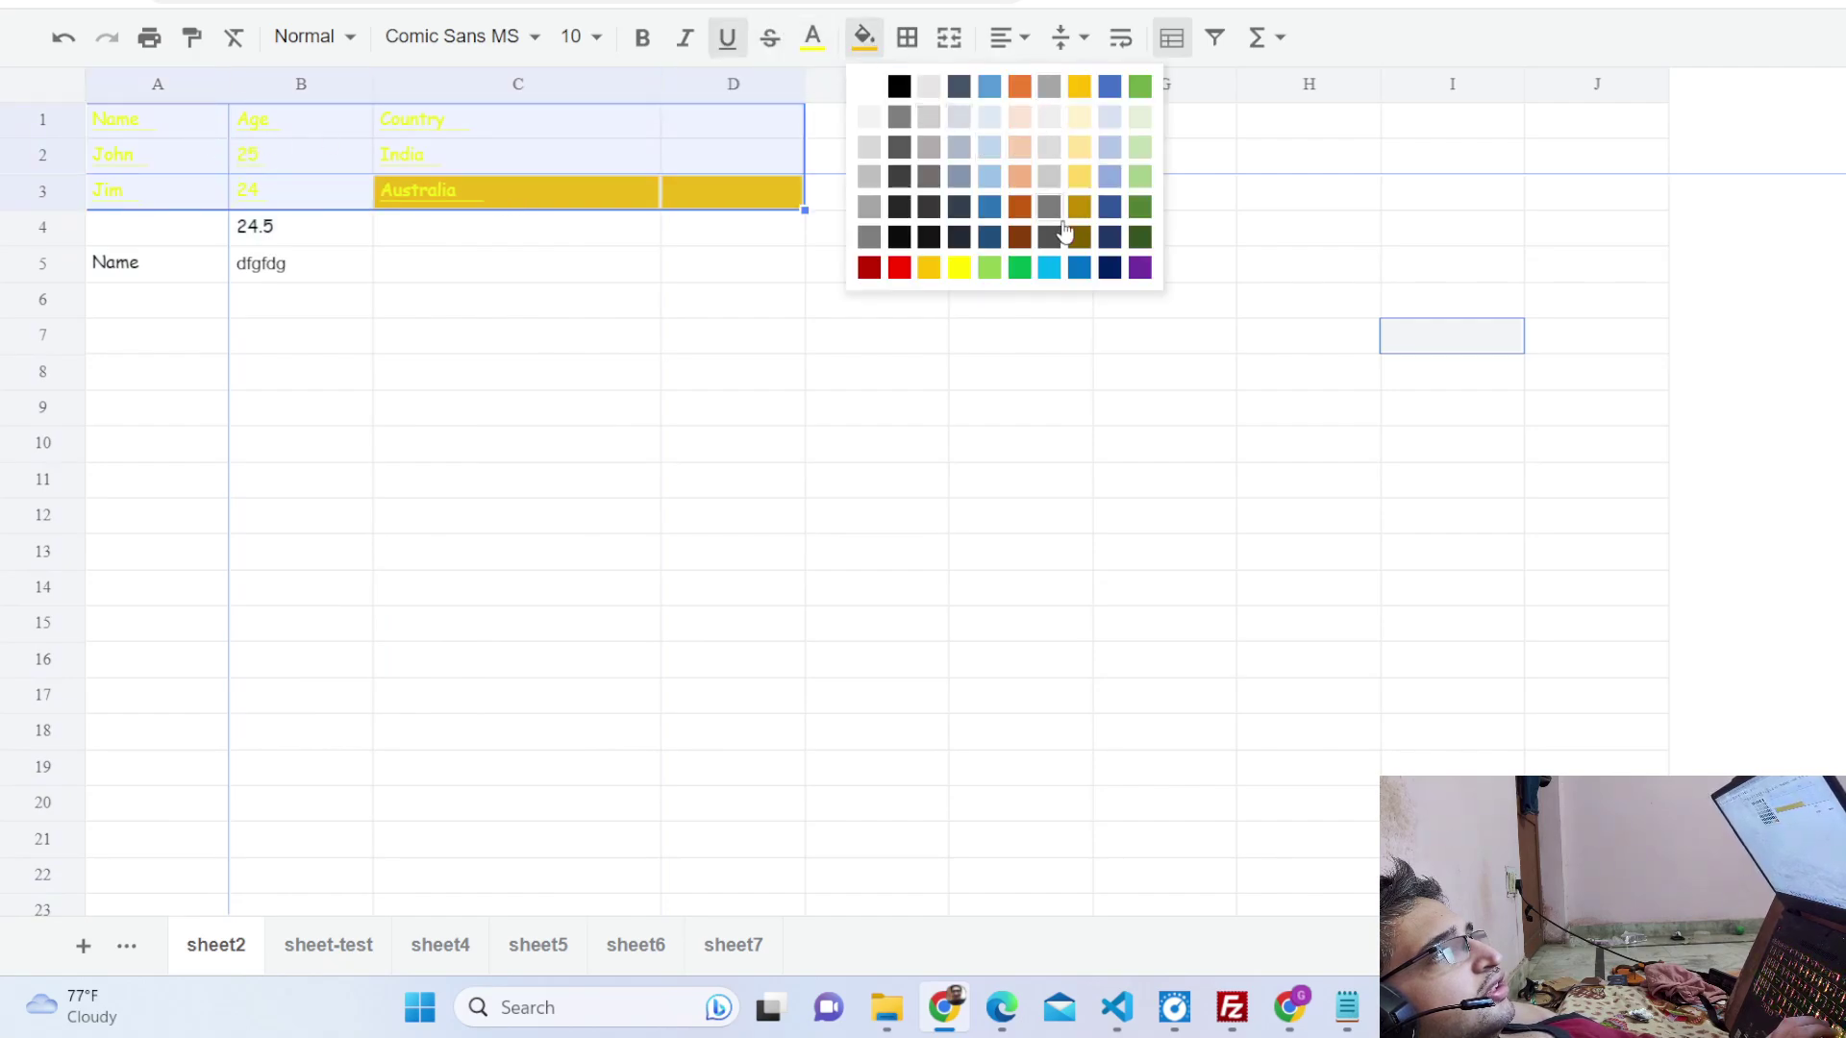
pyautogui.click(1079, 269)
pyautogui.click(531, 237)
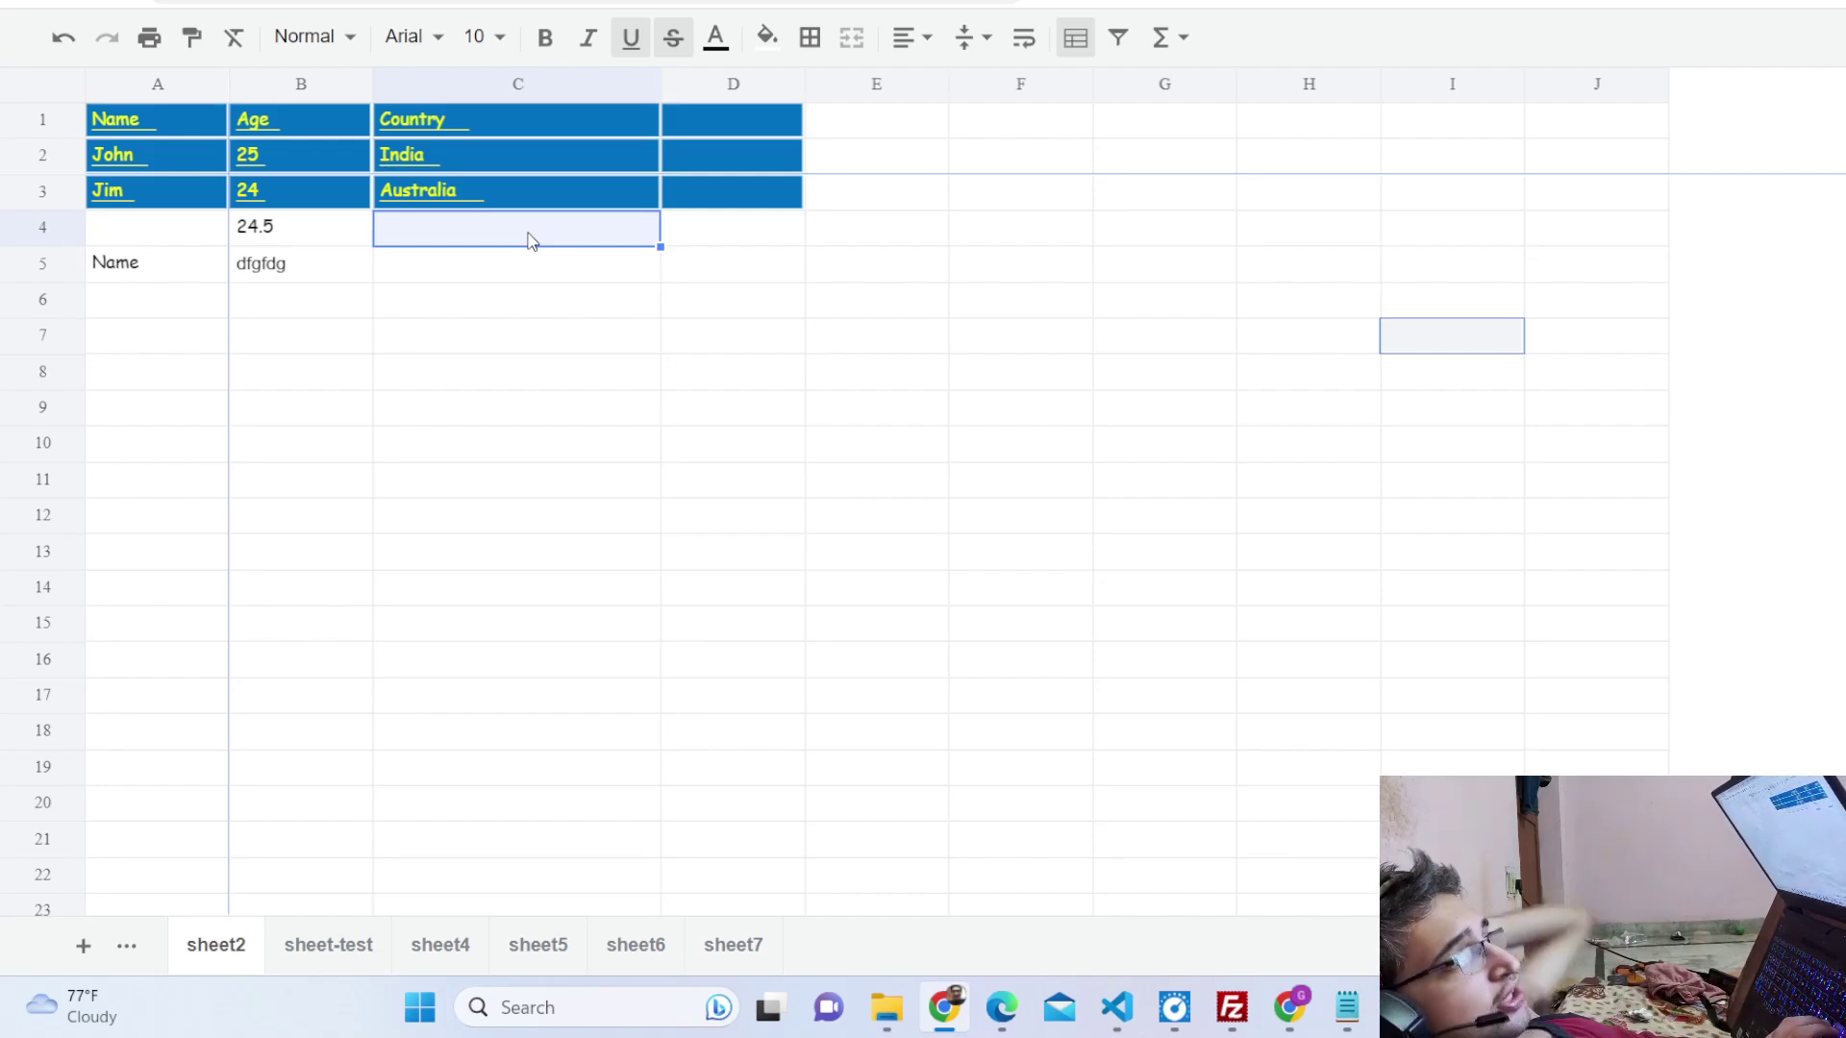
pyautogui.click(442, 301)
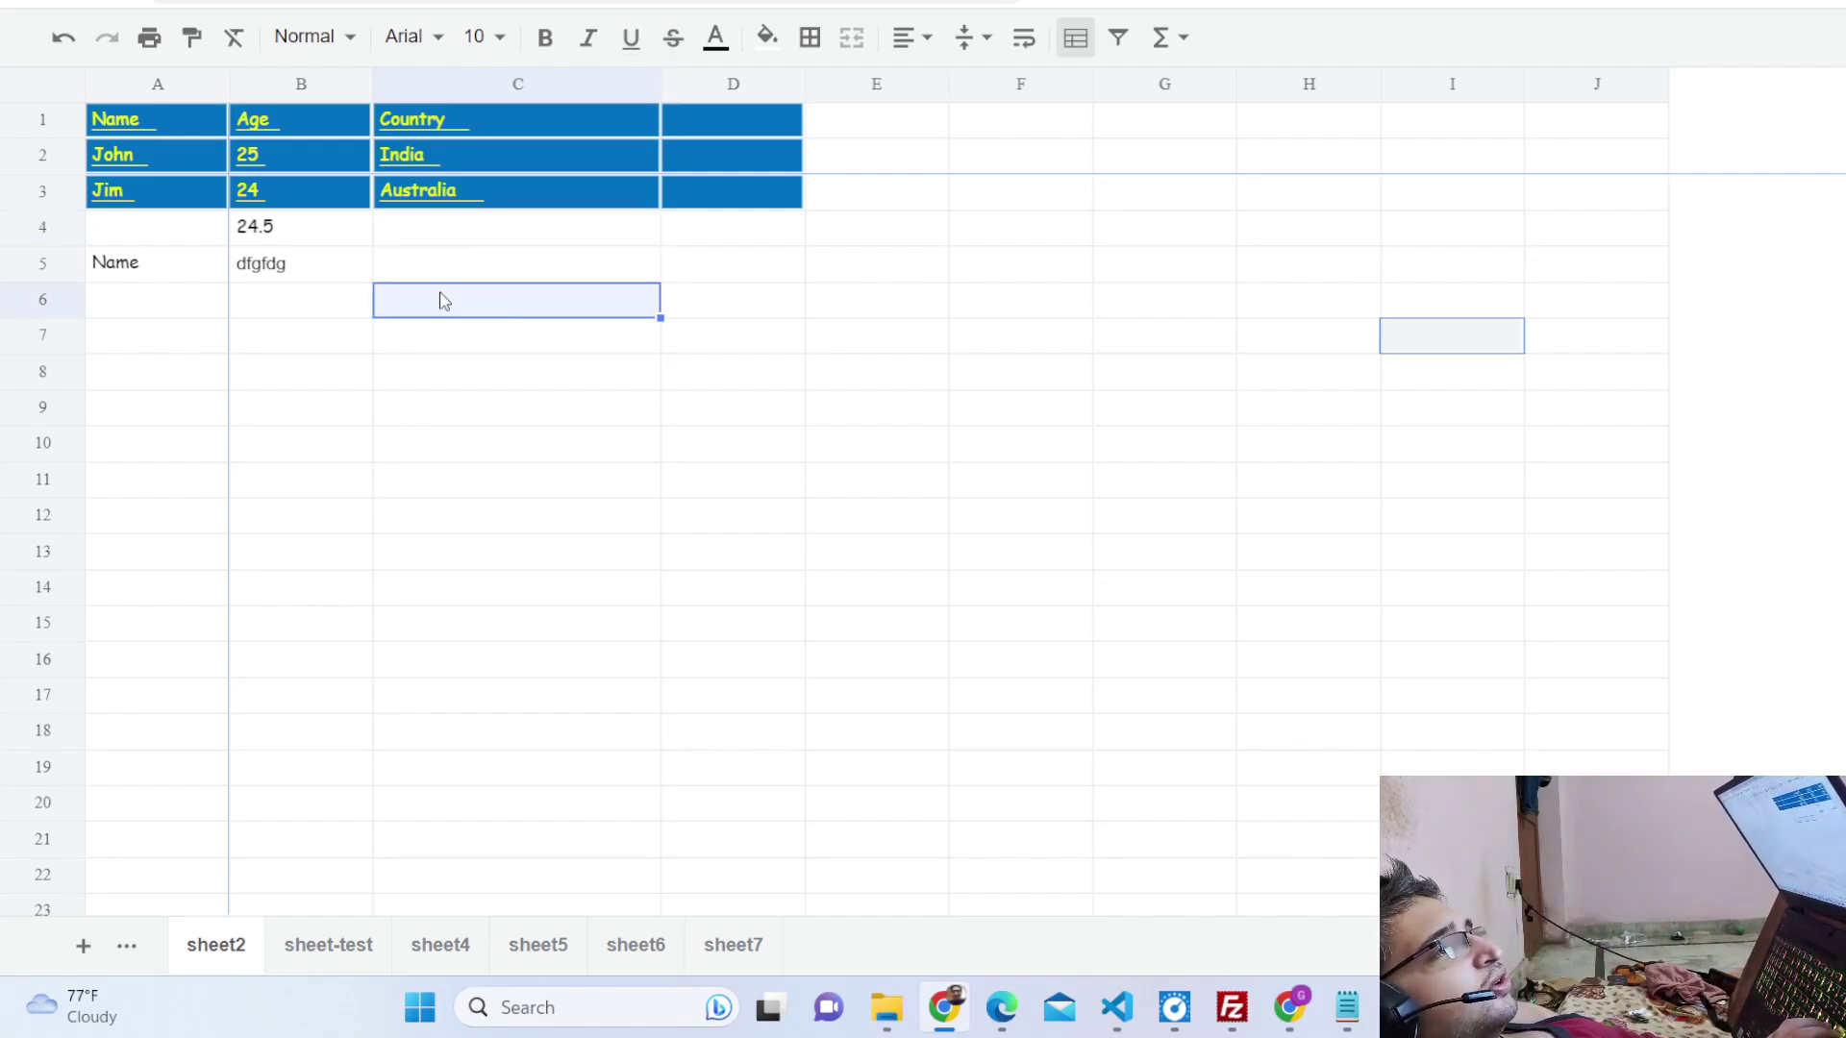
pyautogui.click(148, 40)
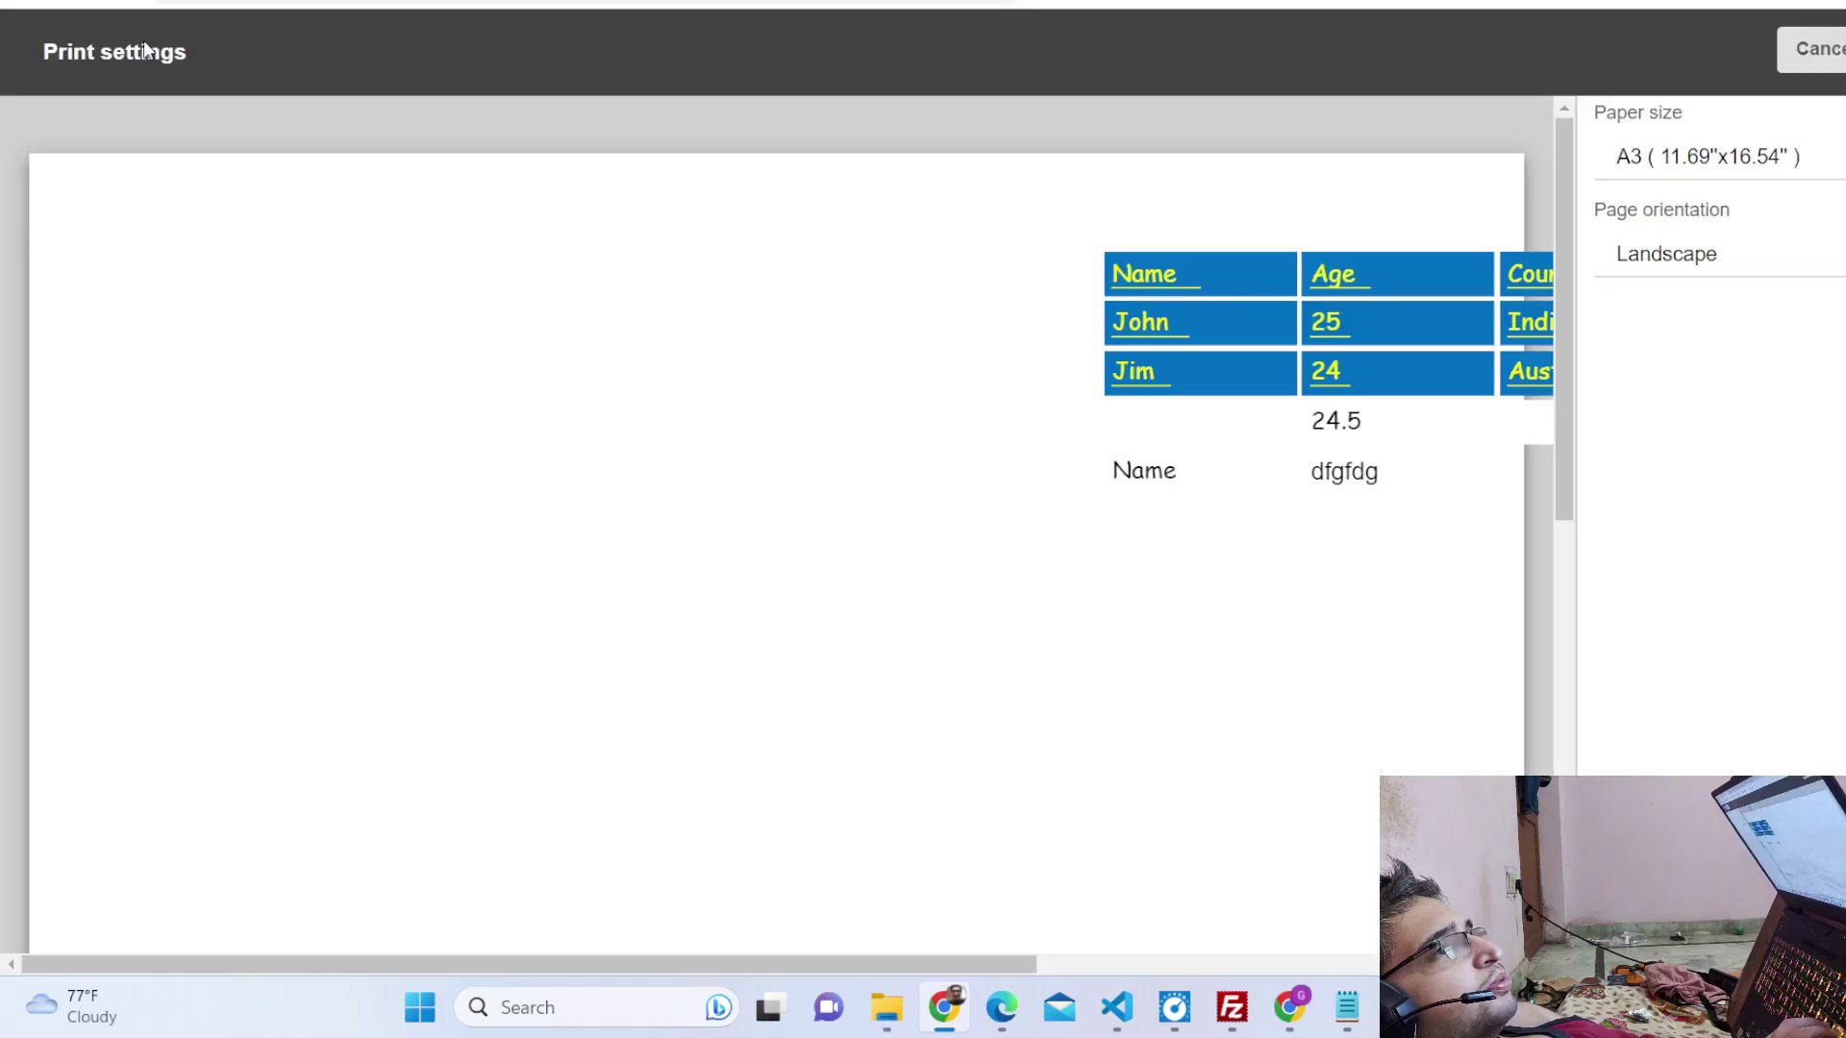
pyautogui.click(1707, 178)
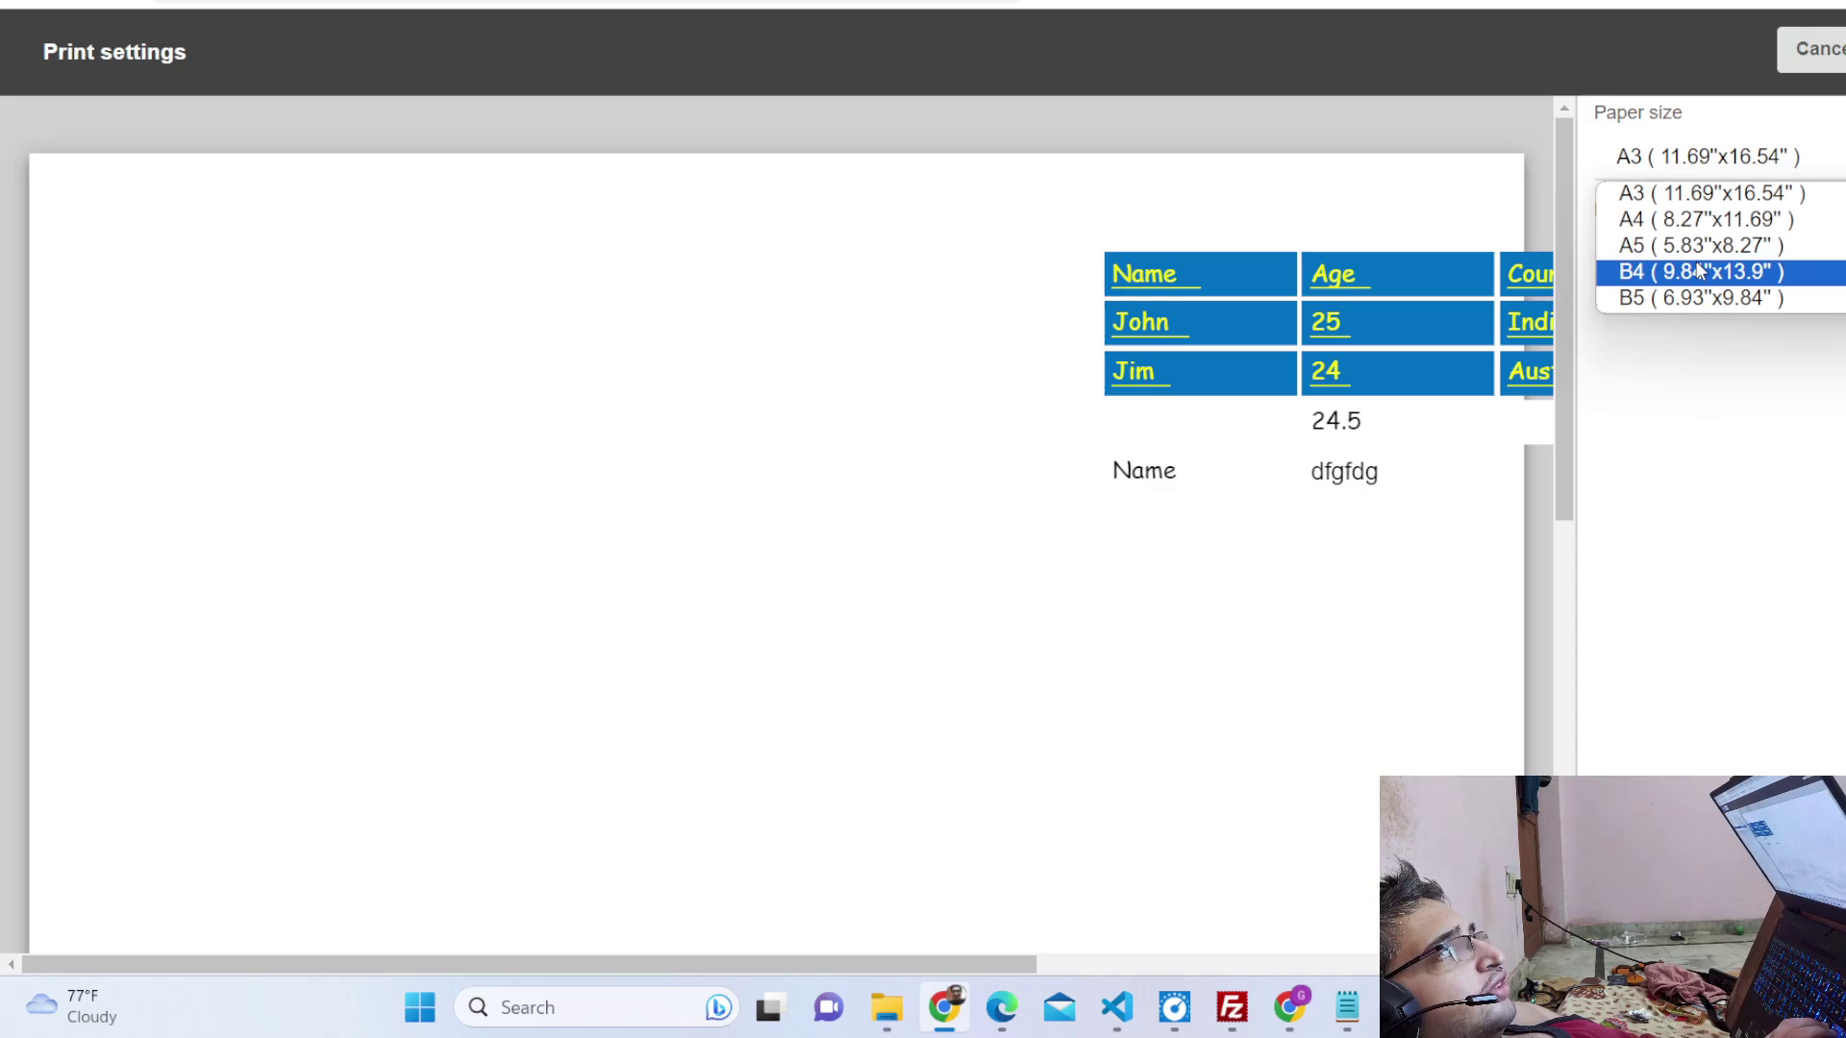
pyautogui.click(1716, 437)
pyautogui.click(1717, 256)
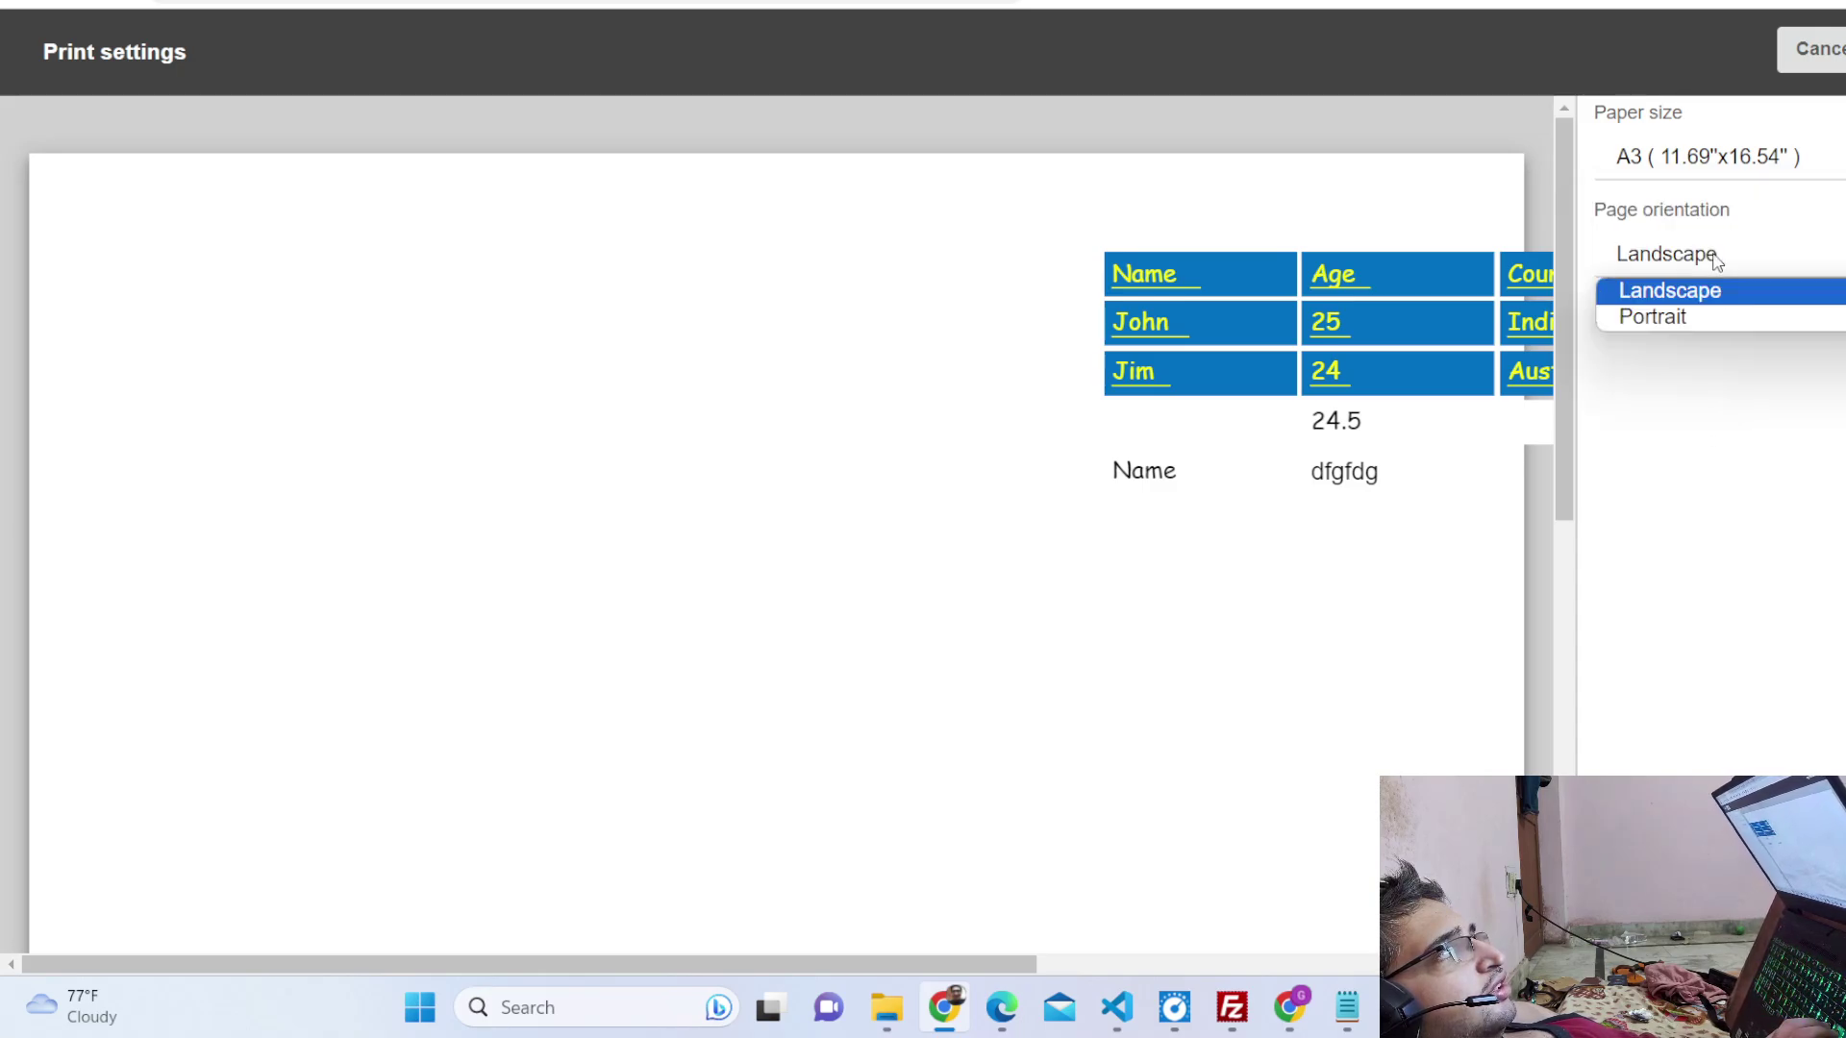
pyautogui.click(1709, 315)
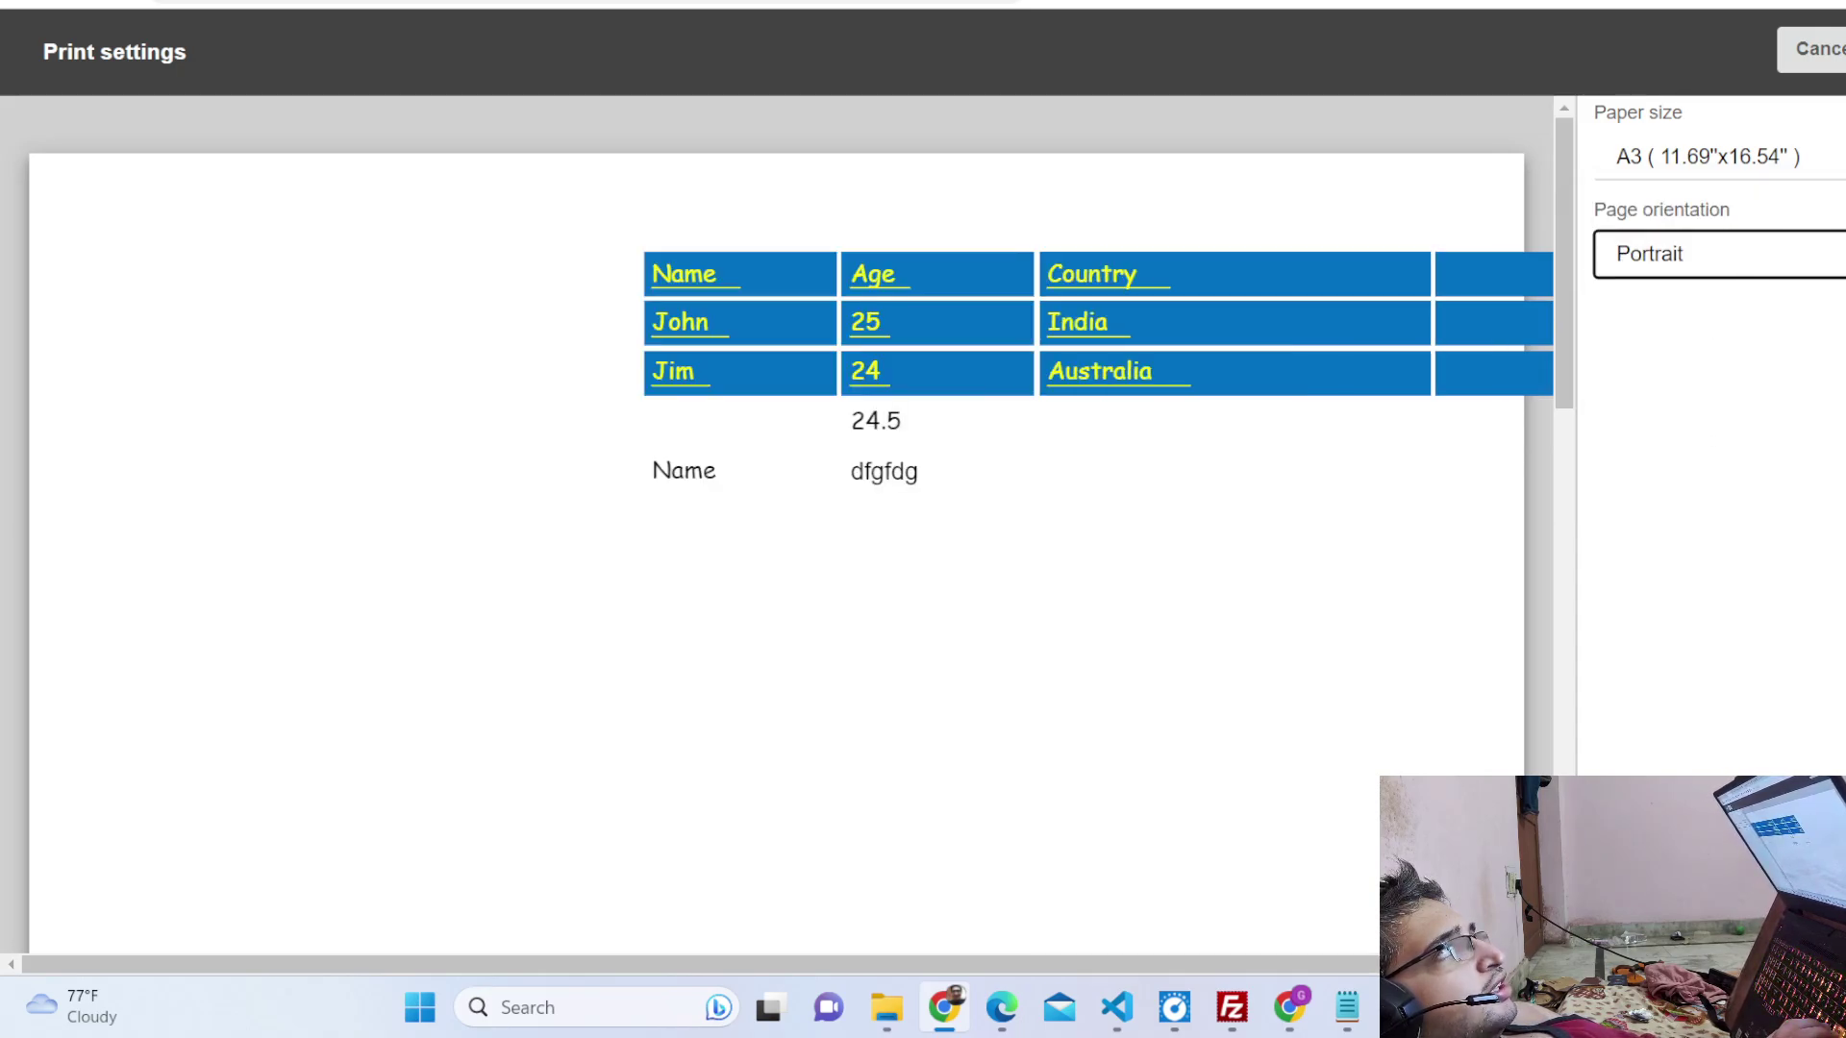
pyautogui.press('Return')
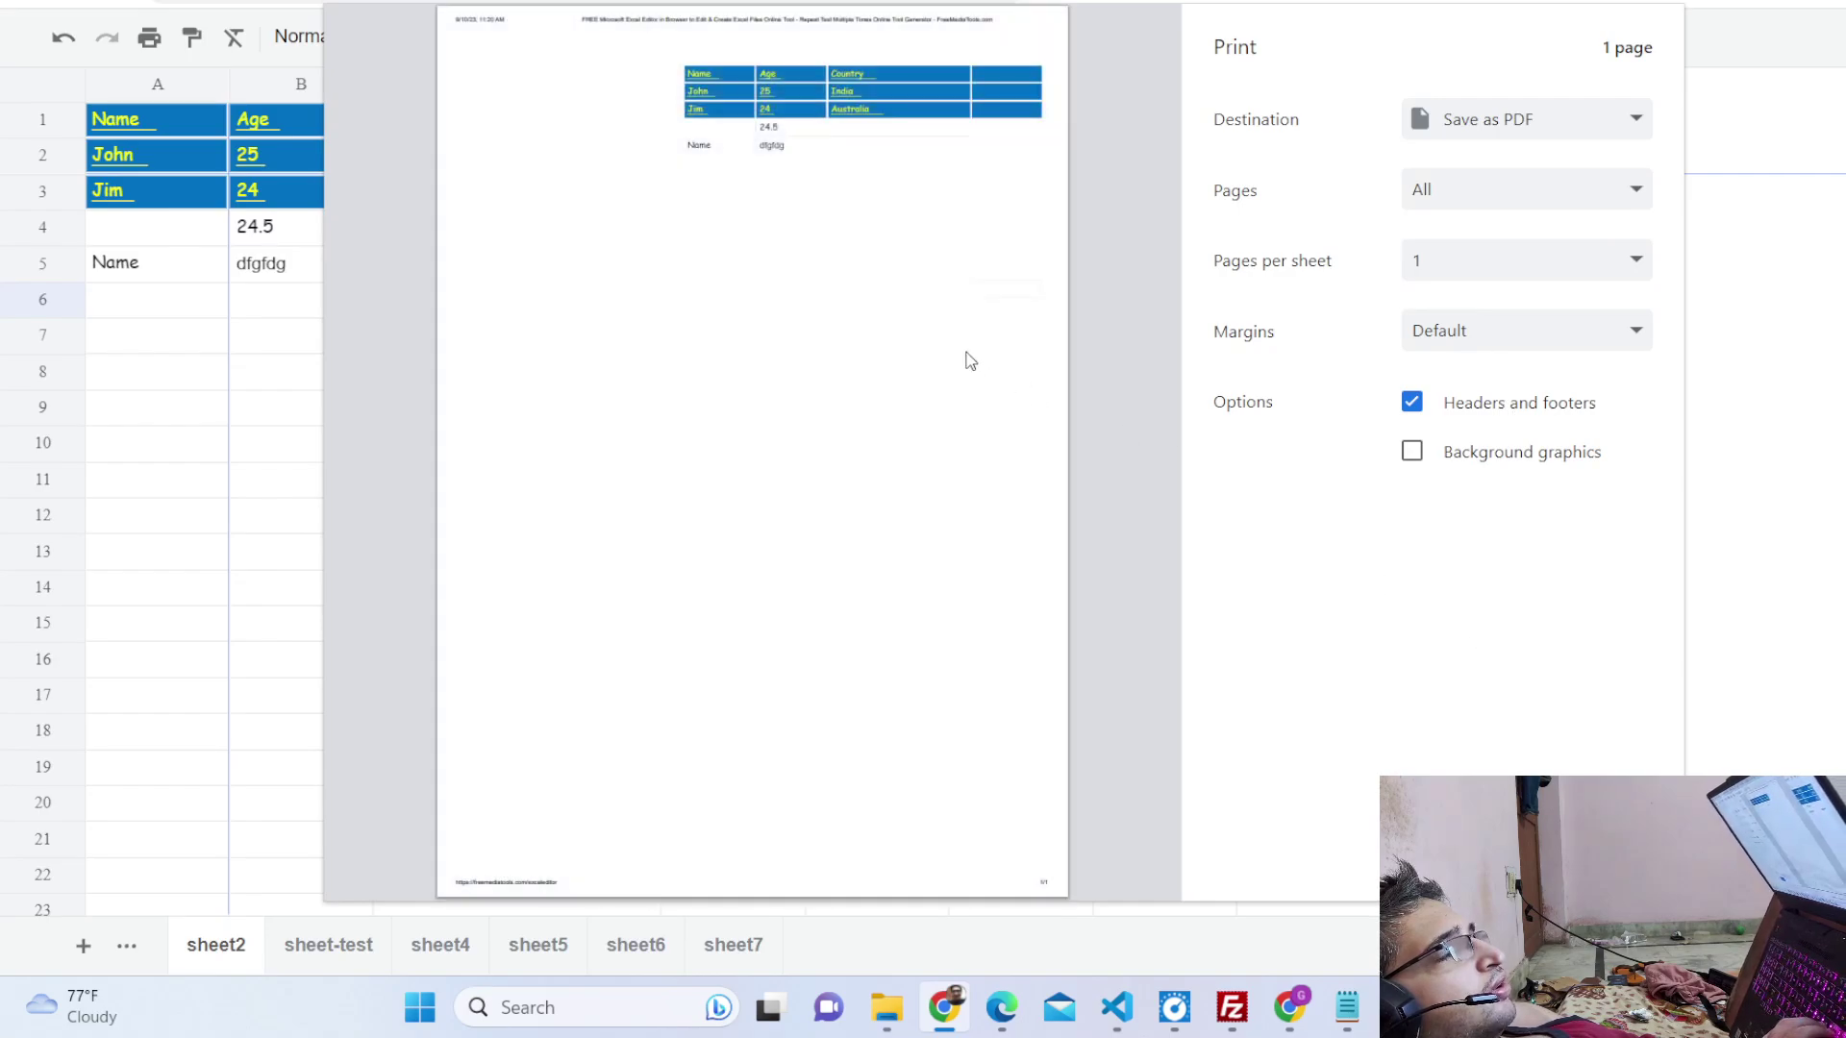
pyautogui.press('Escape')
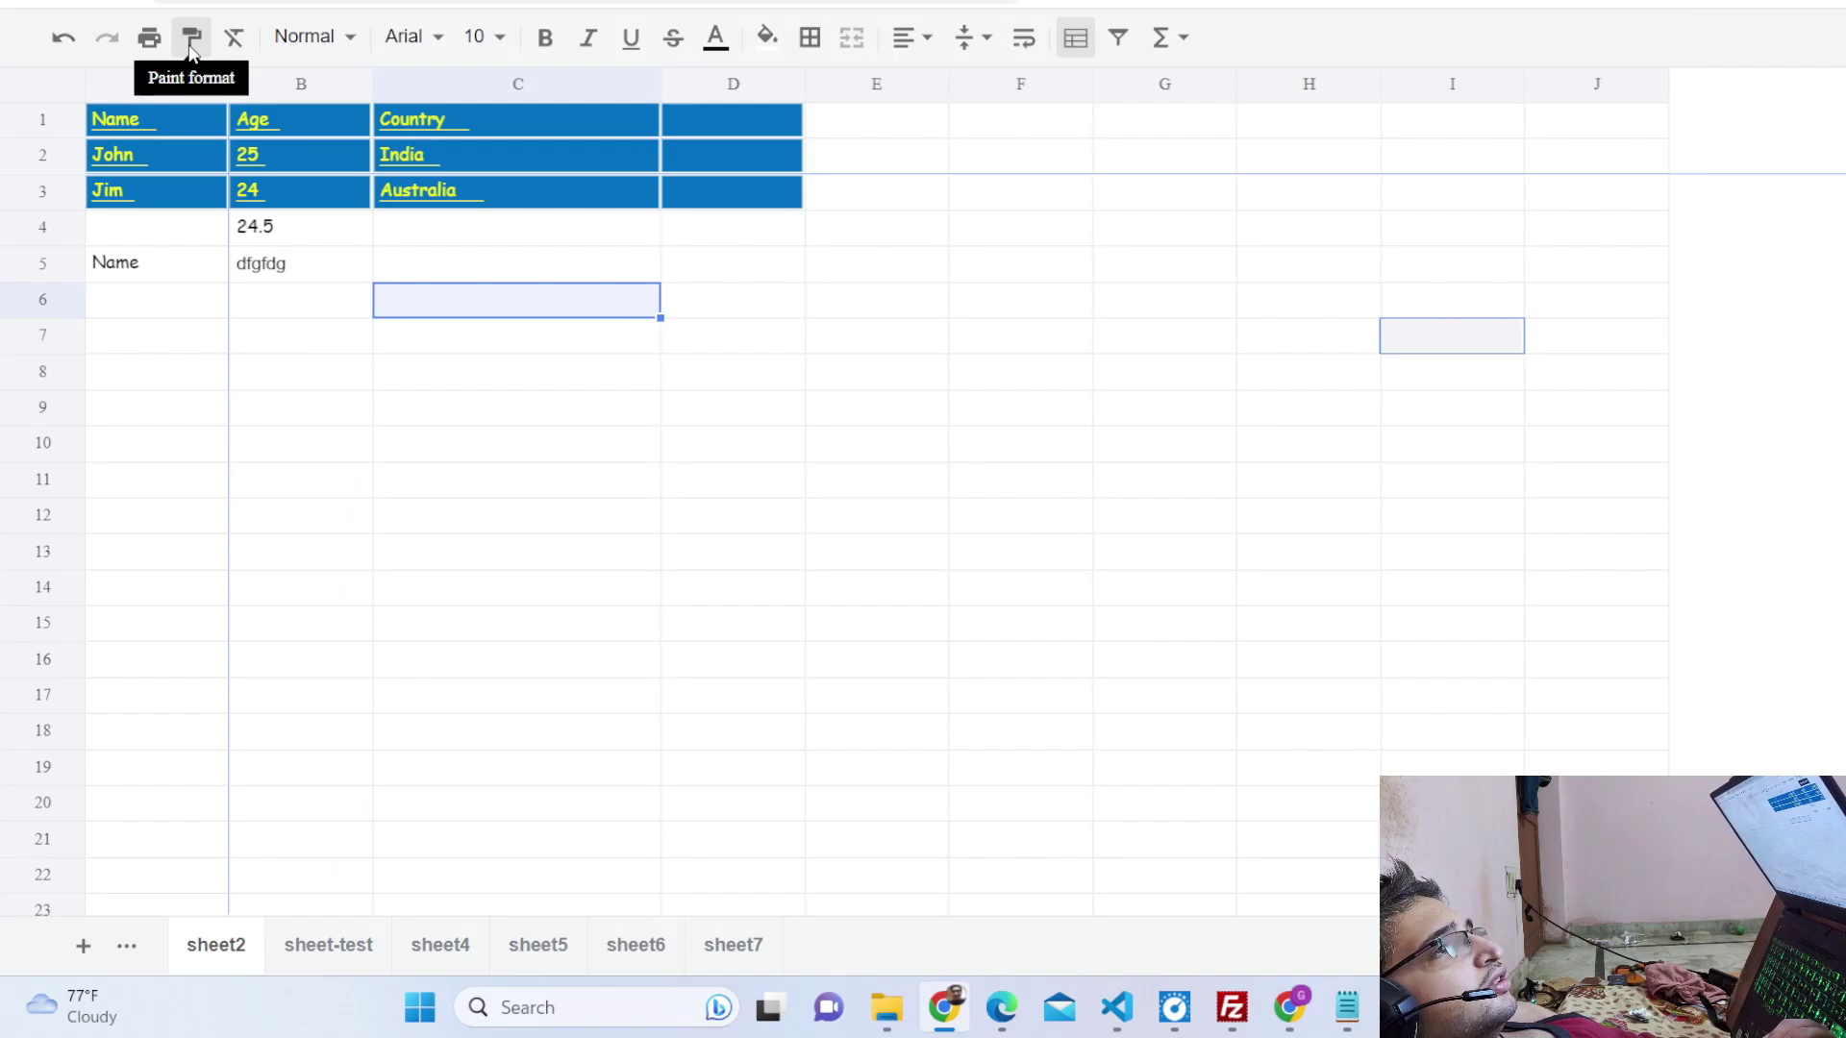
# Pick up Paint format, then try center and finally left horizontal alignment.
pyautogui.click(191, 44)
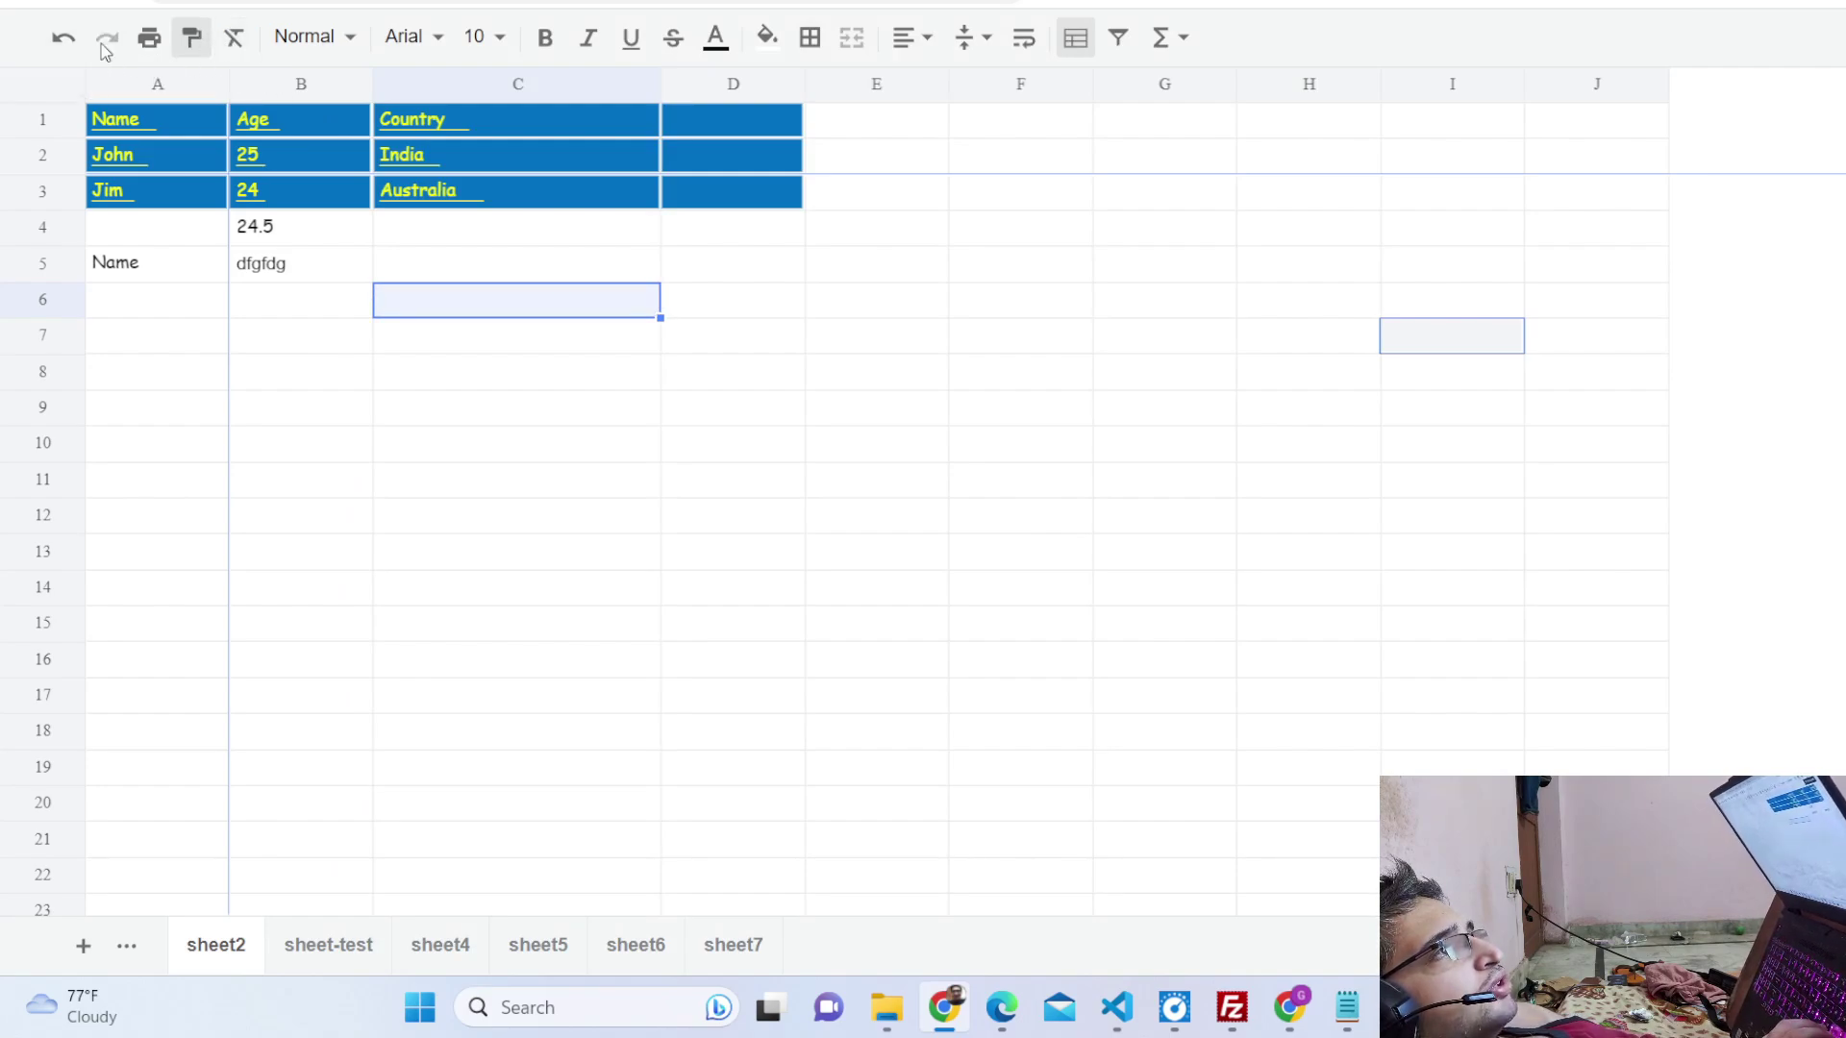
pyautogui.click(910, 40)
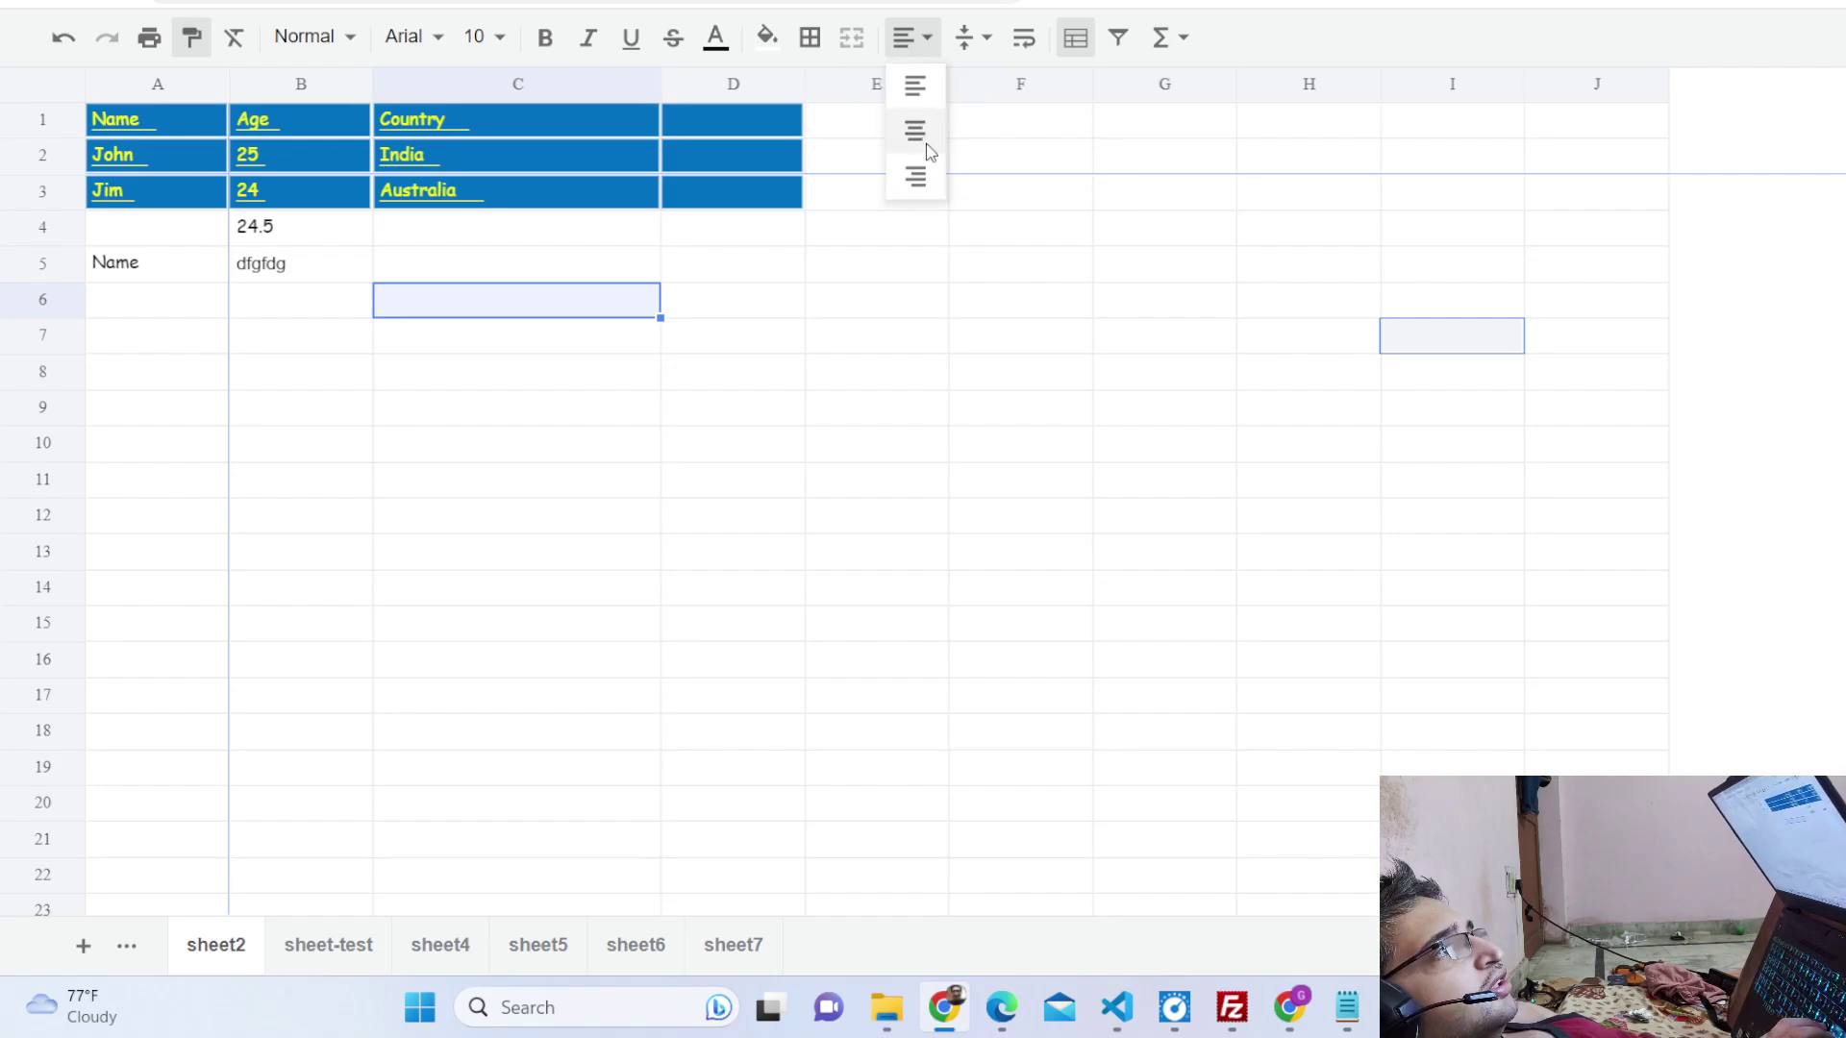
pyautogui.click(928, 144)
pyautogui.click(931, 37)
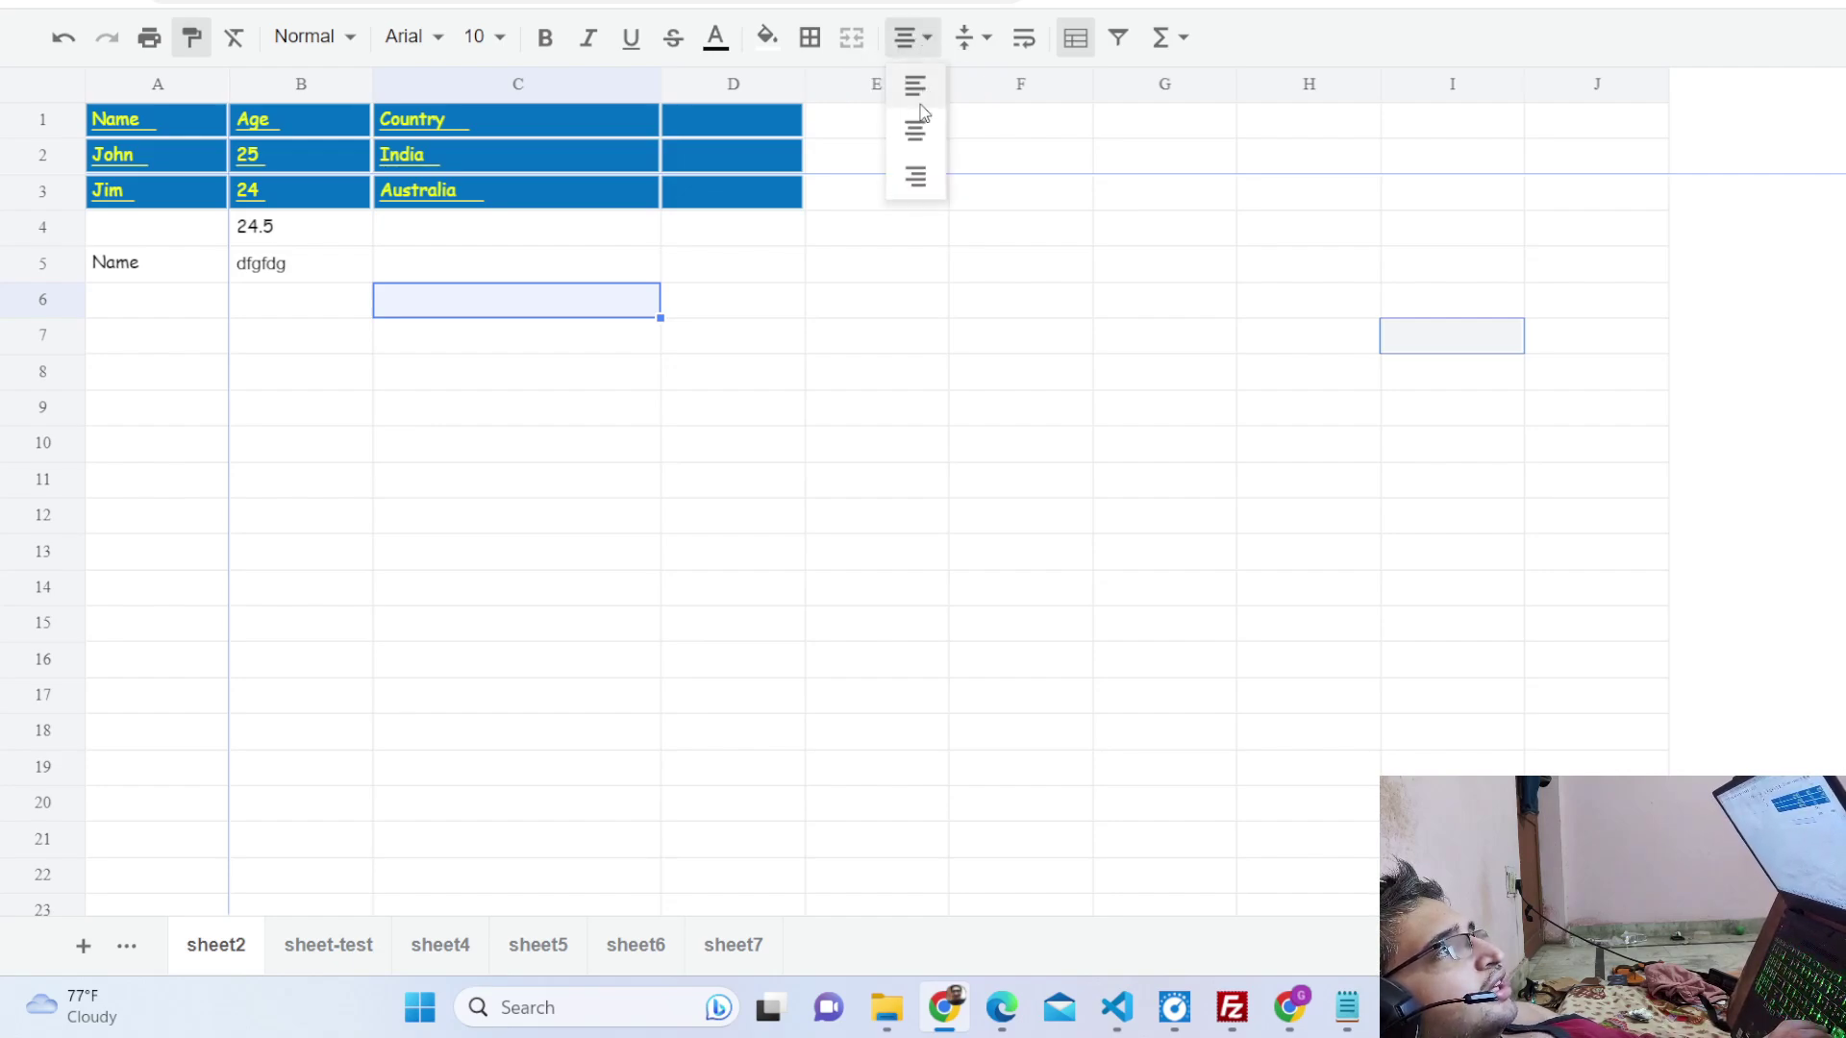
pyautogui.click(921, 176)
# Apply a vertical alignment and freeze the columns through column D.
pyautogui.click(791, 204)
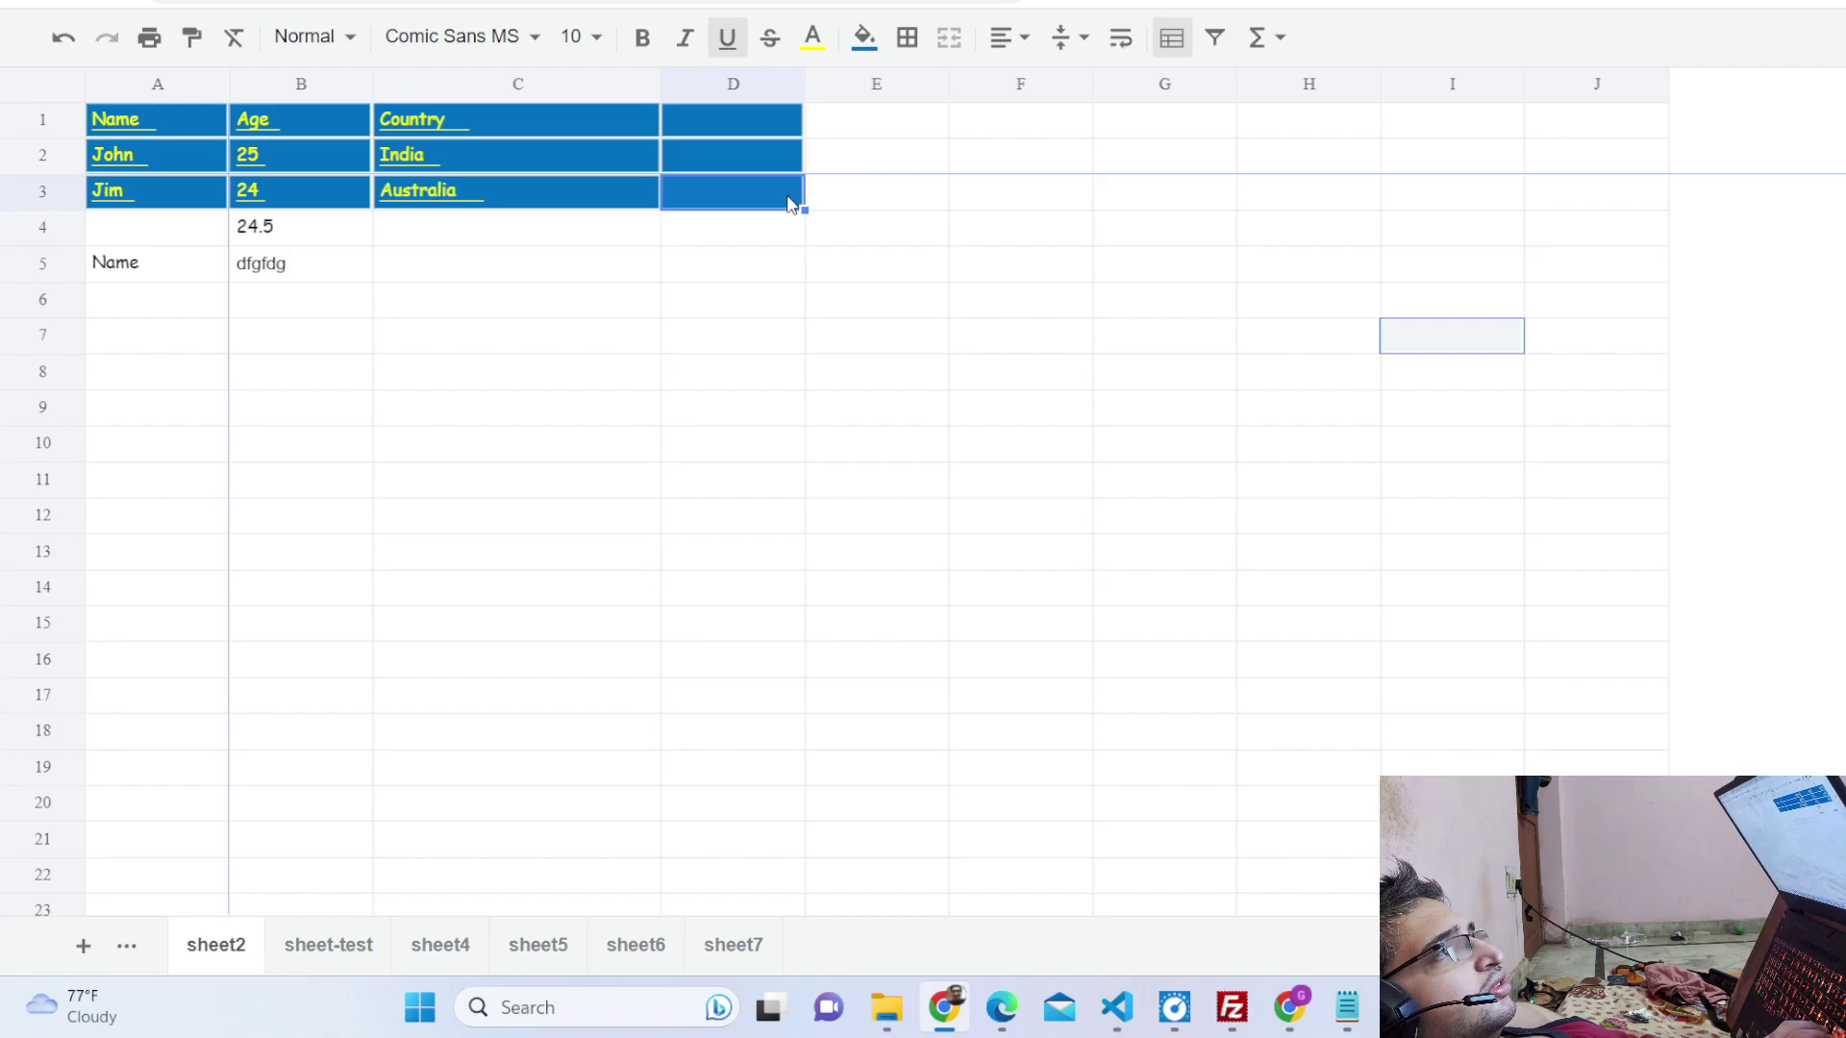
pyautogui.doubleClick(844, 198)
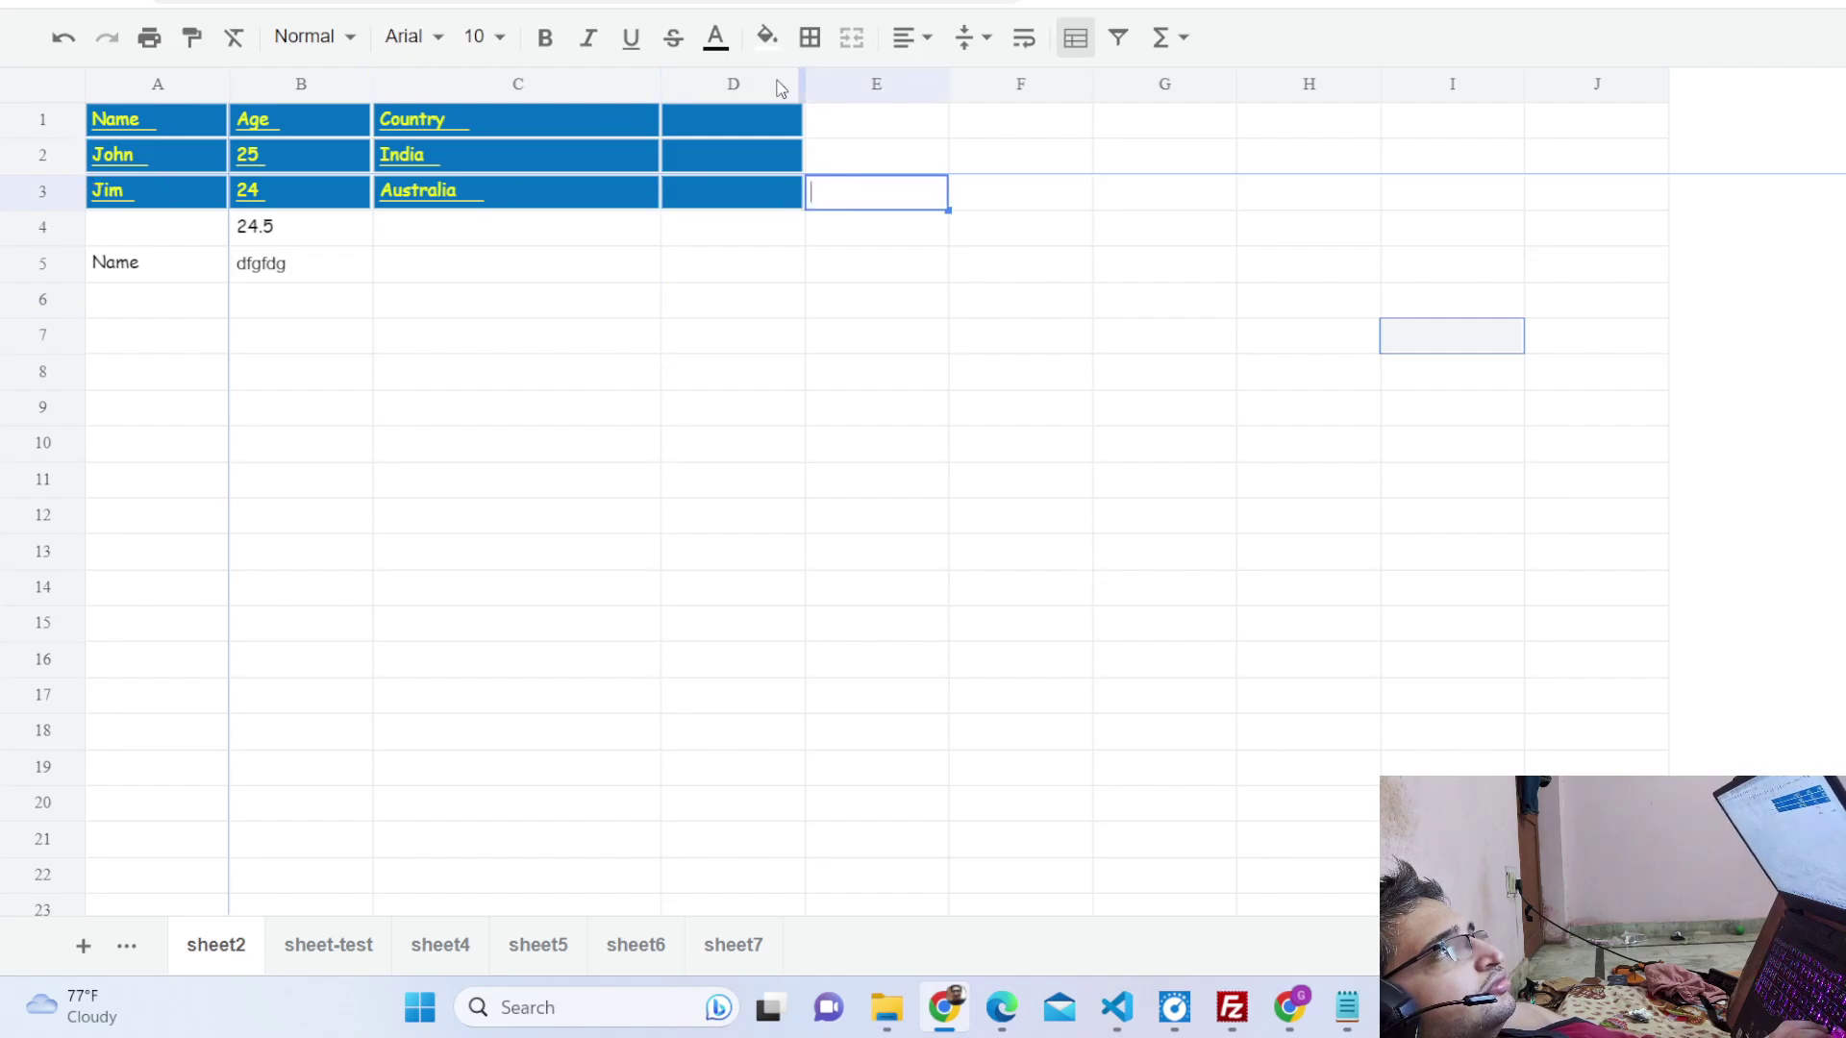
pyautogui.click(966, 37)
pyautogui.click(971, 131)
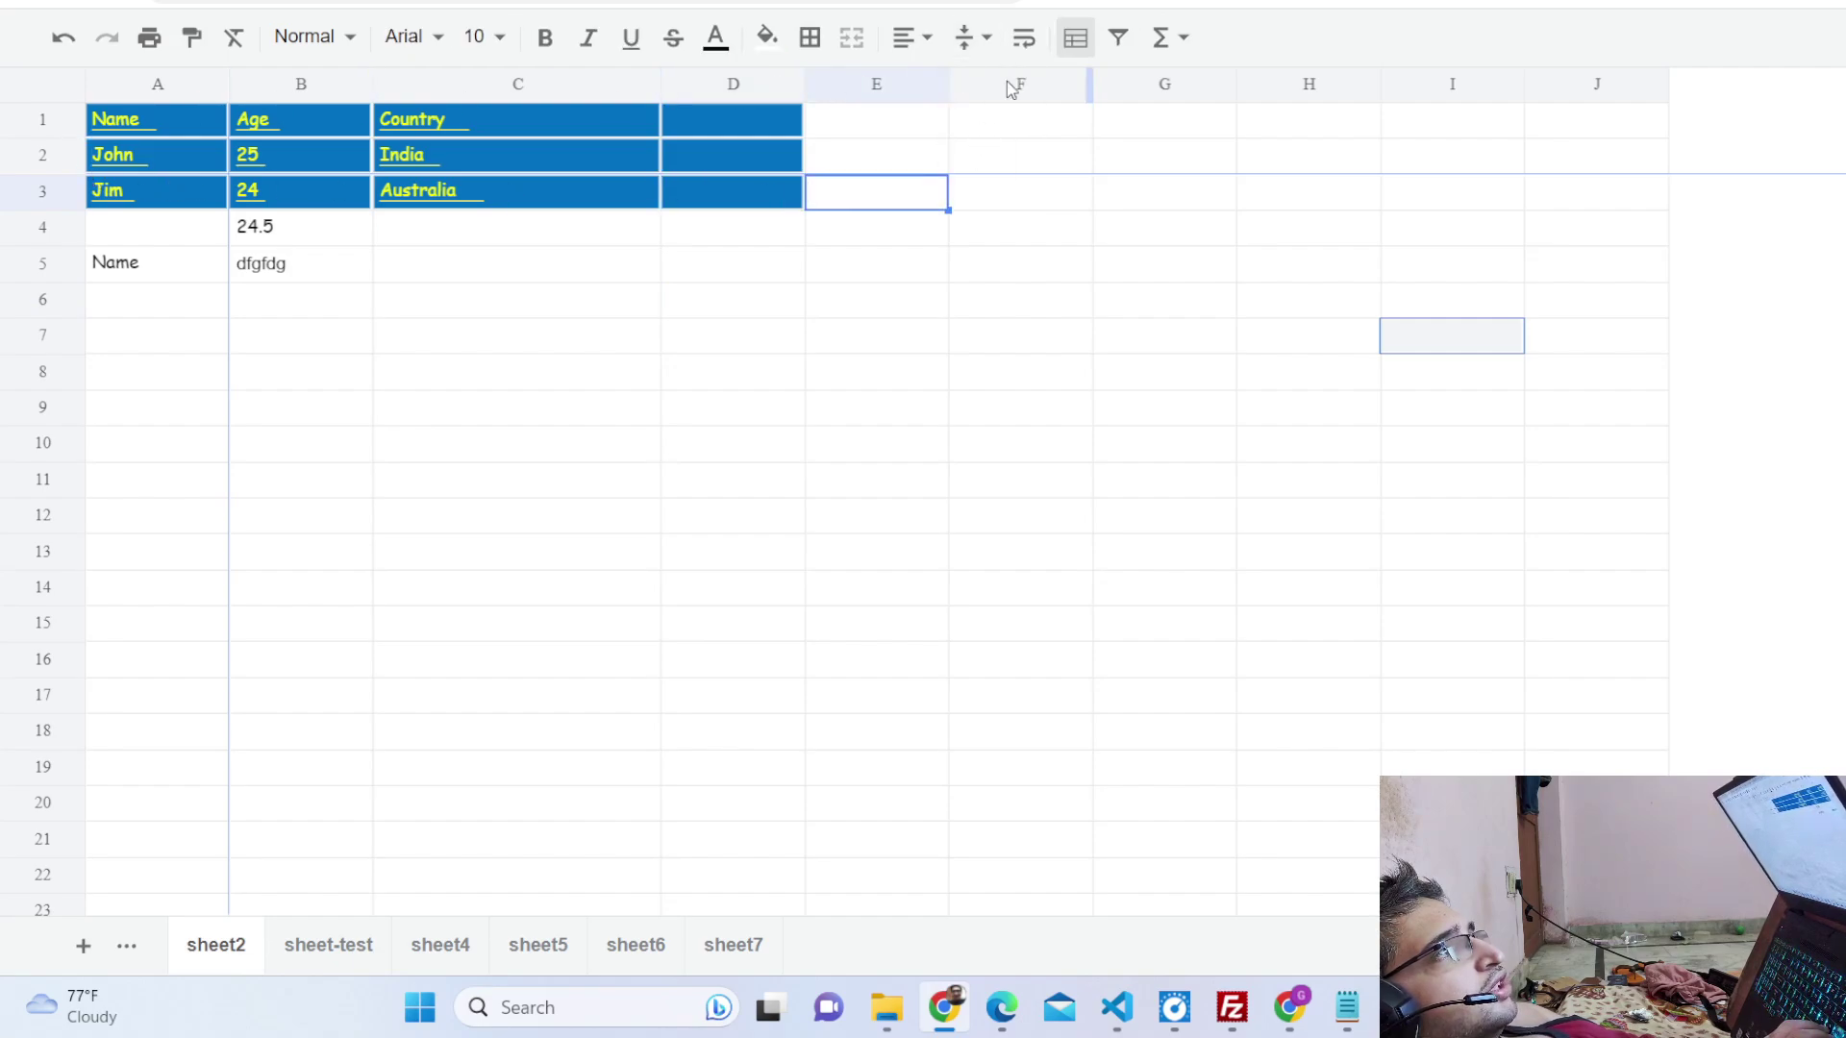
pyautogui.click(1075, 45)
# Add a filter on cell F4 and set its font size to 18.
pyautogui.click(1020, 247)
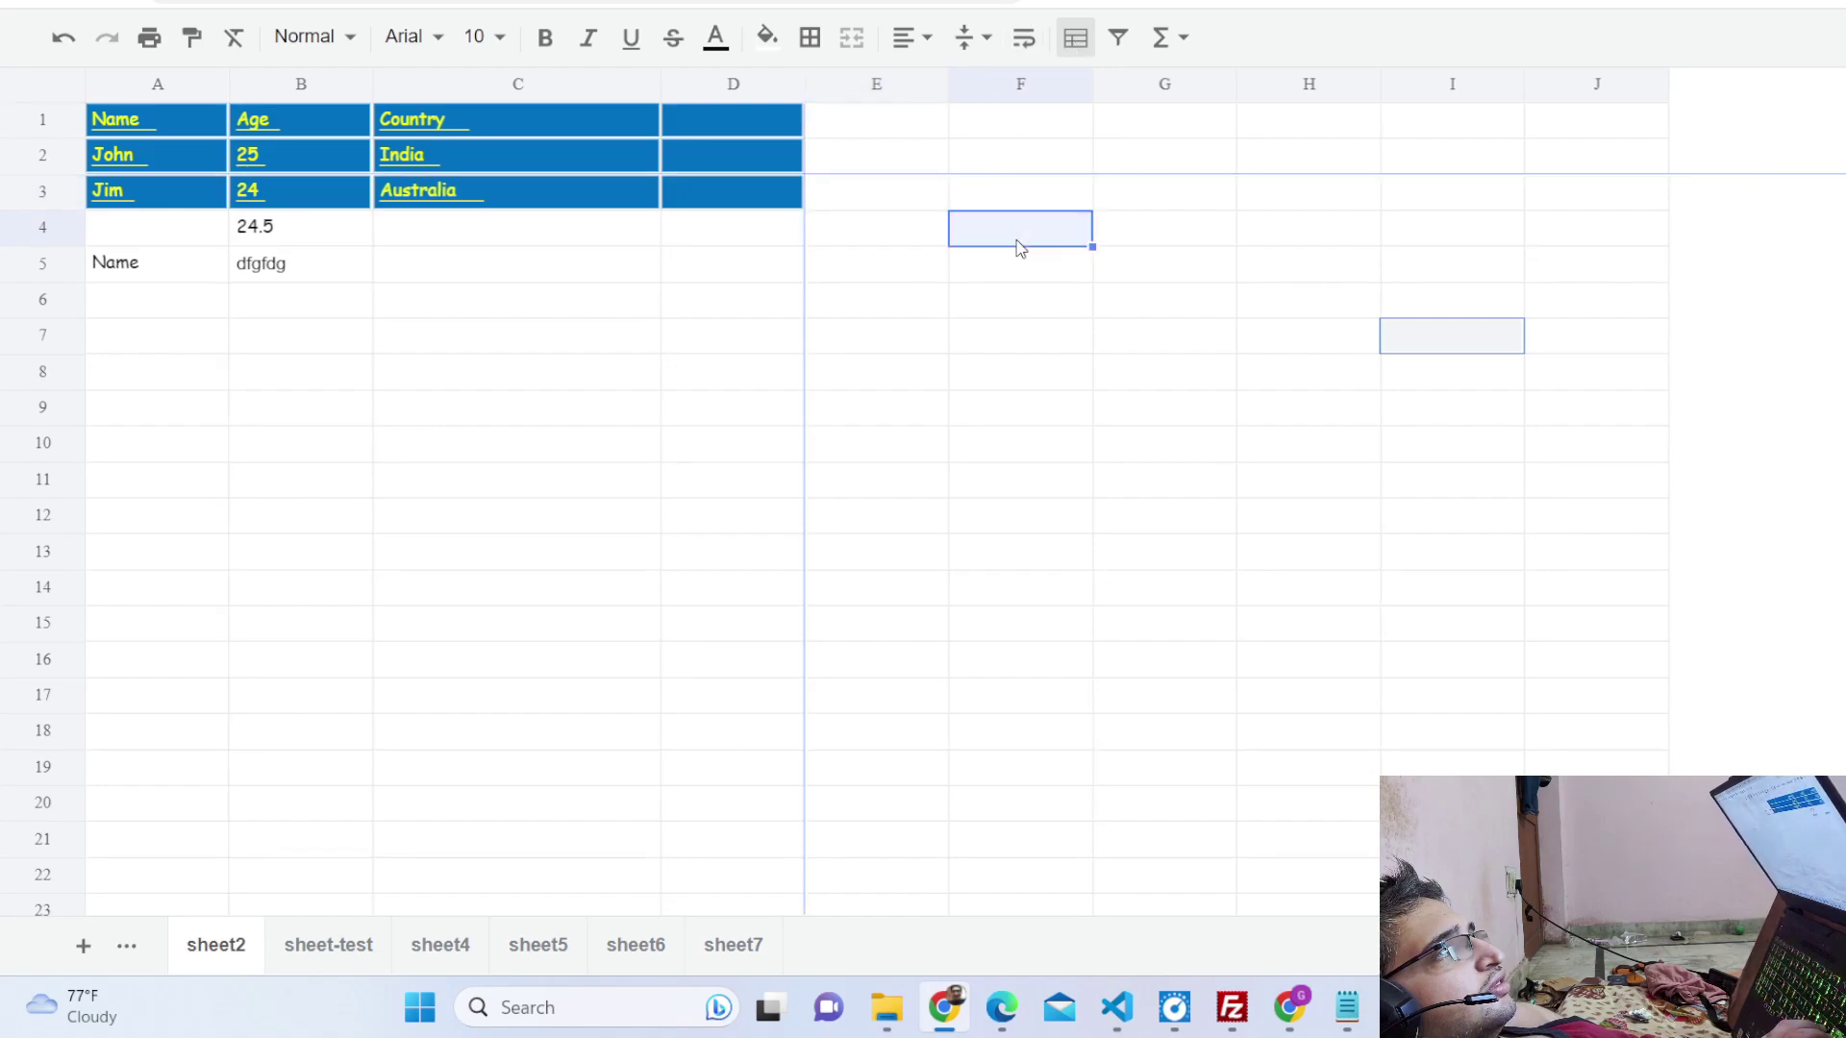
pyautogui.click(1118, 57)
pyautogui.click(1174, 39)
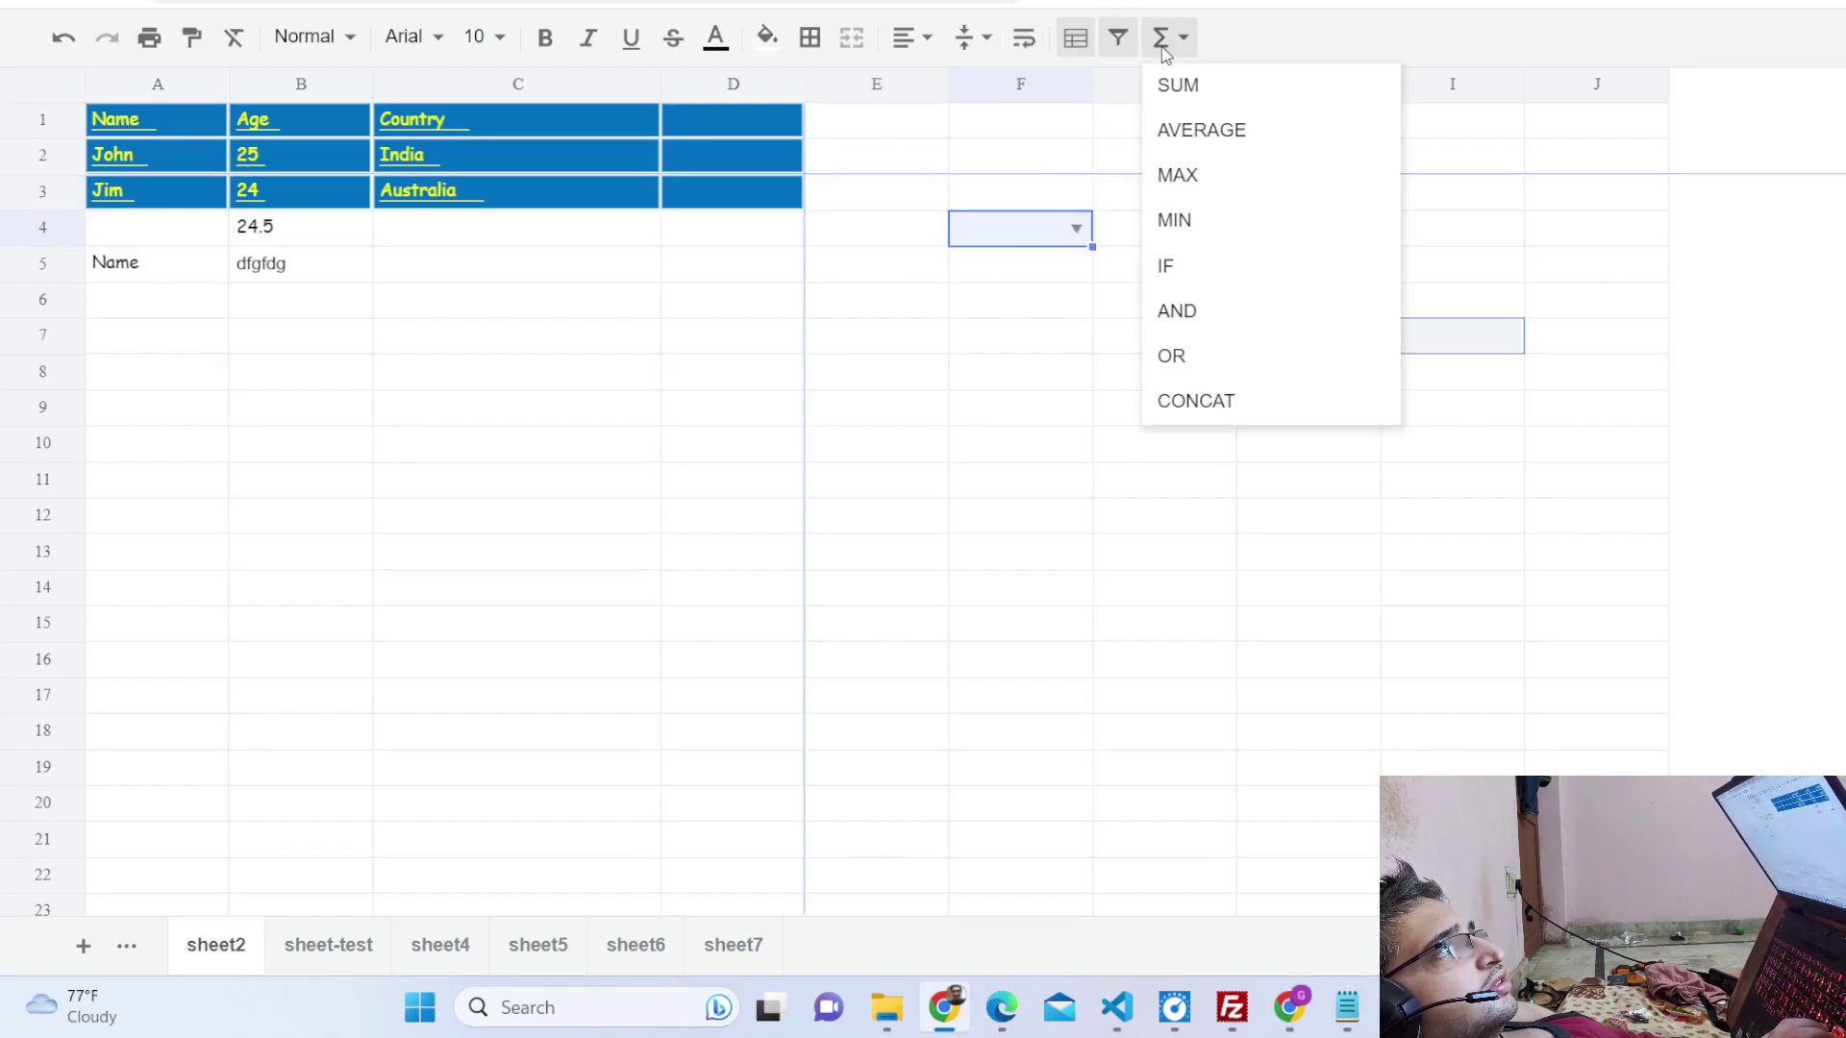
pyautogui.click(483, 37)
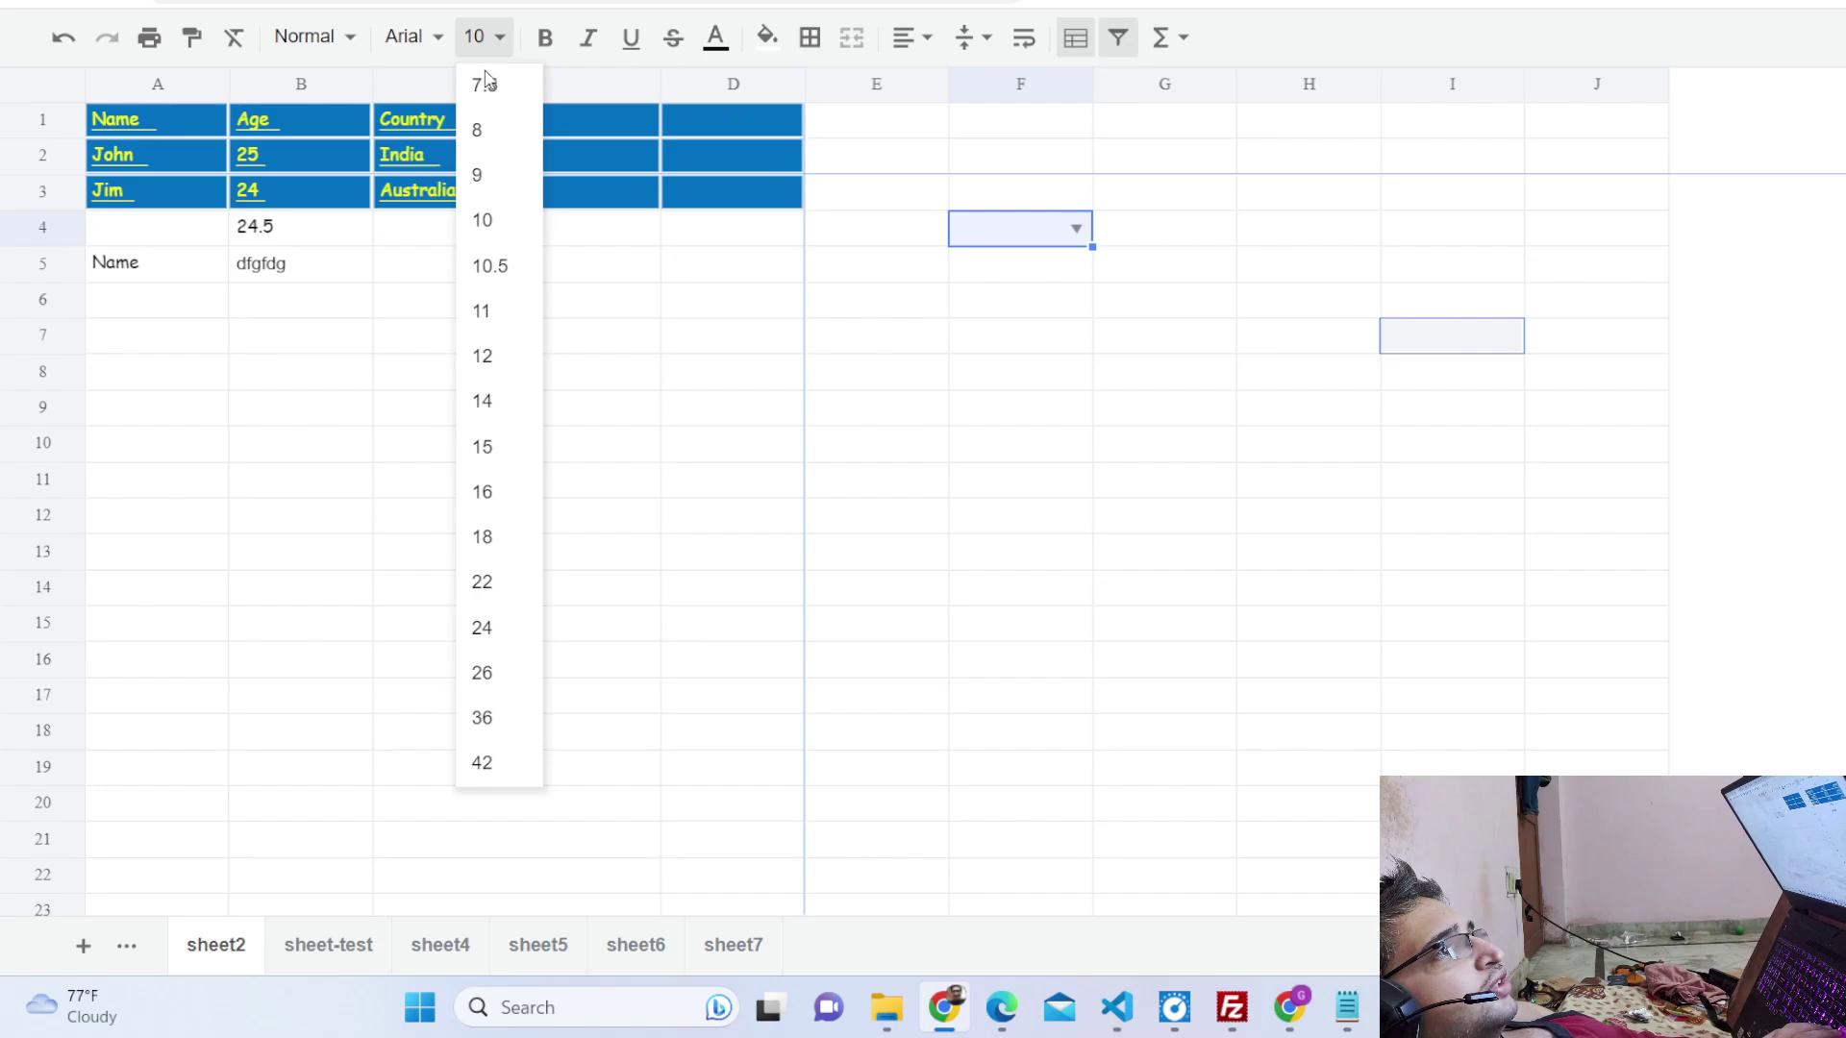
pyautogui.click(492, 537)
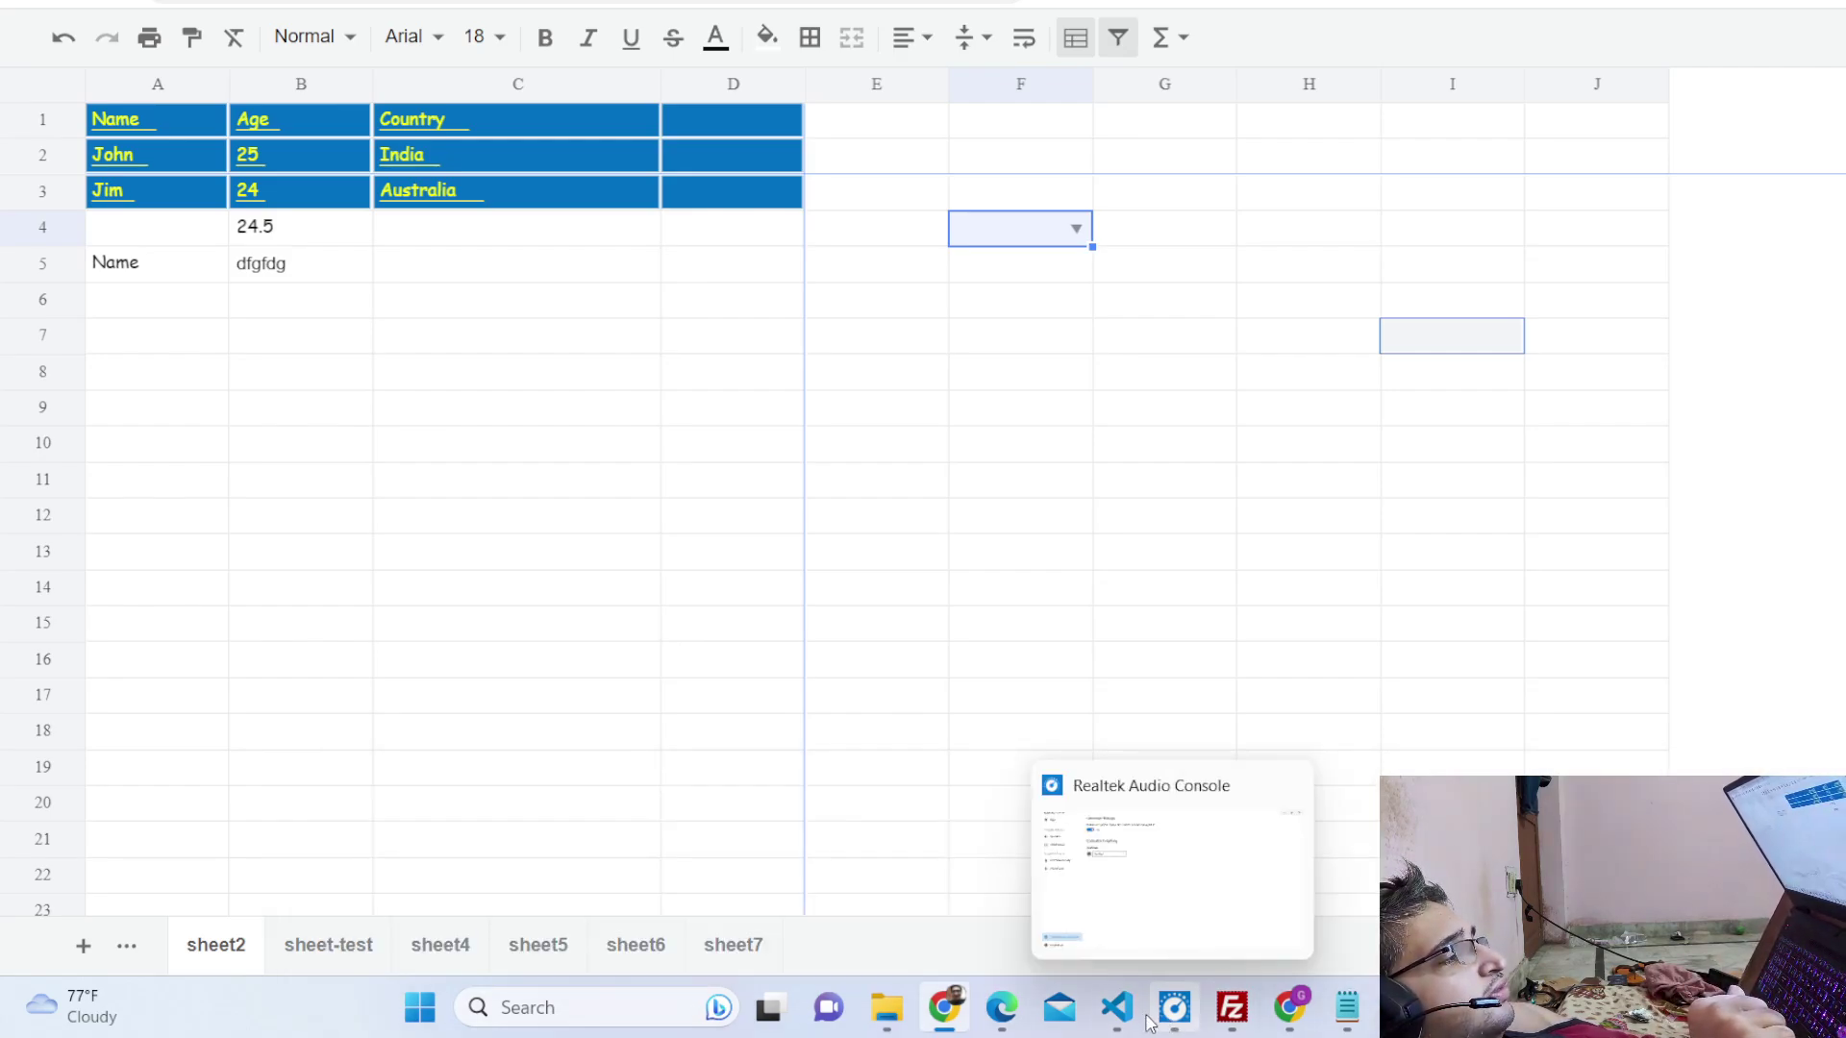
# In VS Code, expand js, fonts and css, then view index.html around line 54's cell styles and C3:D4 merge.
pyautogui.click(1116, 1007)
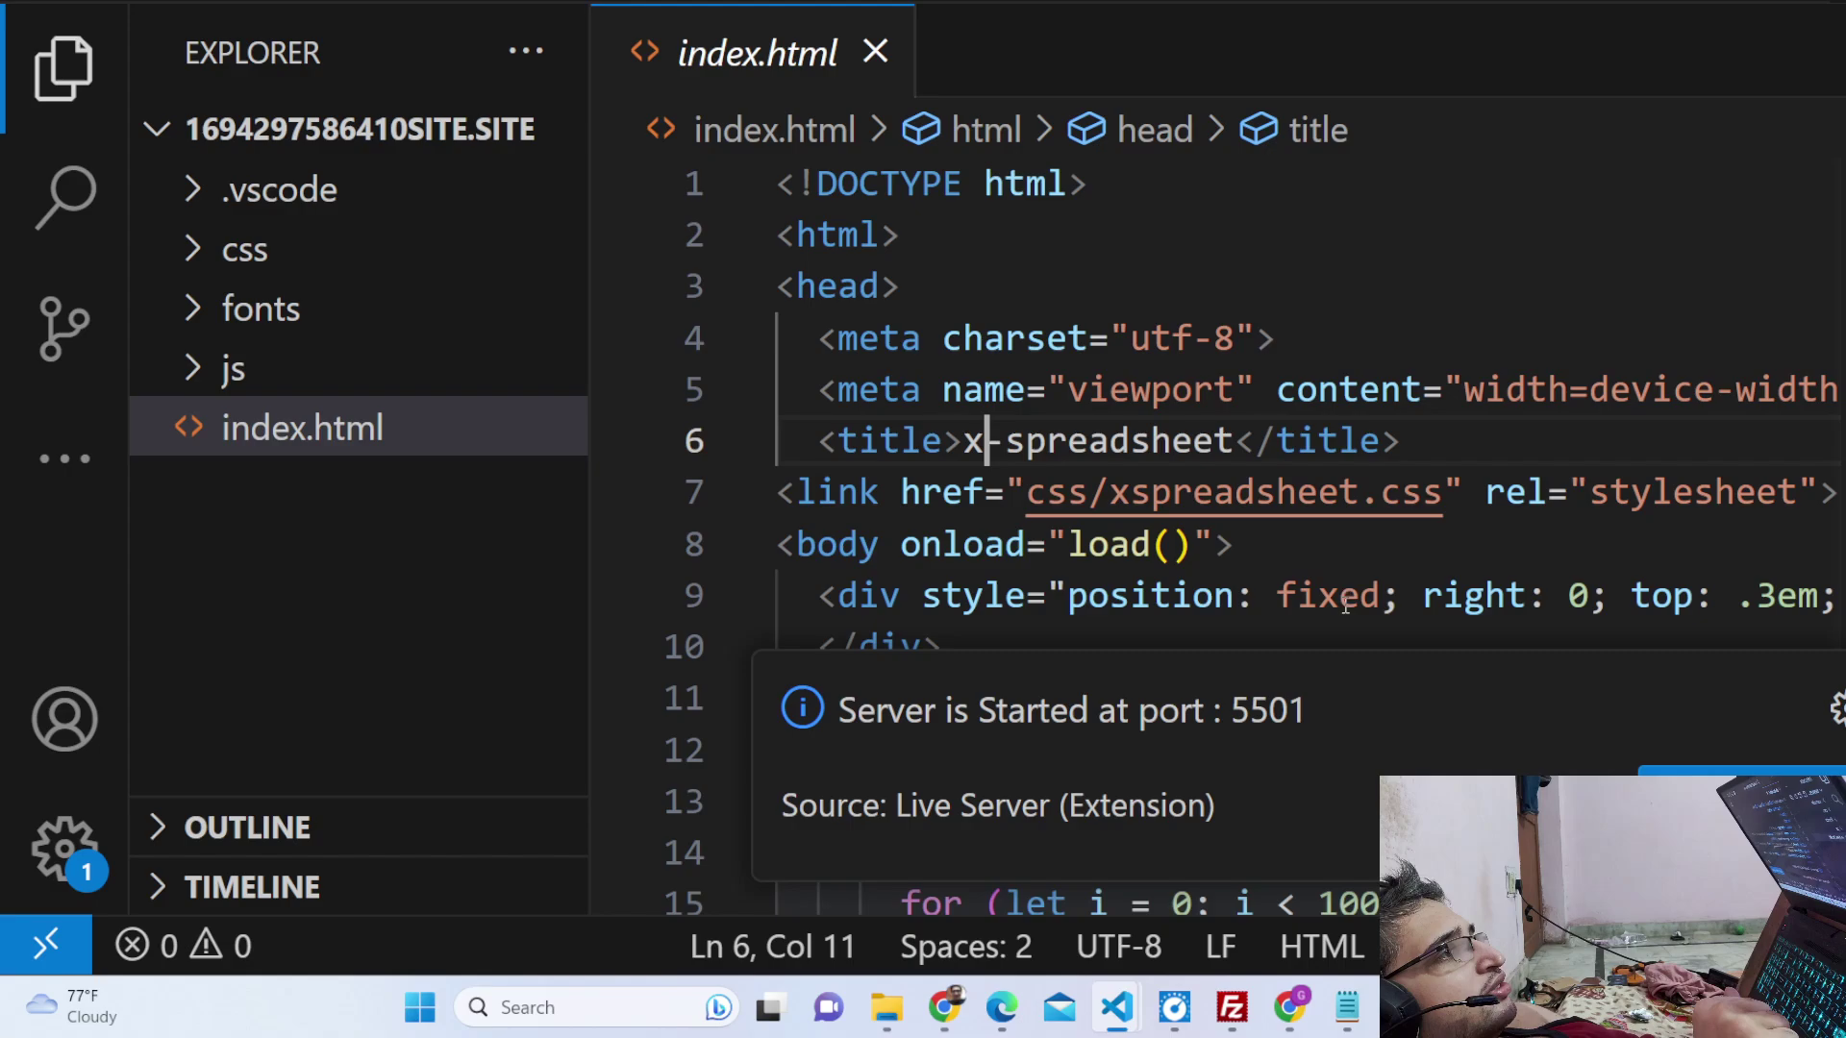
pyautogui.click(351, 420)
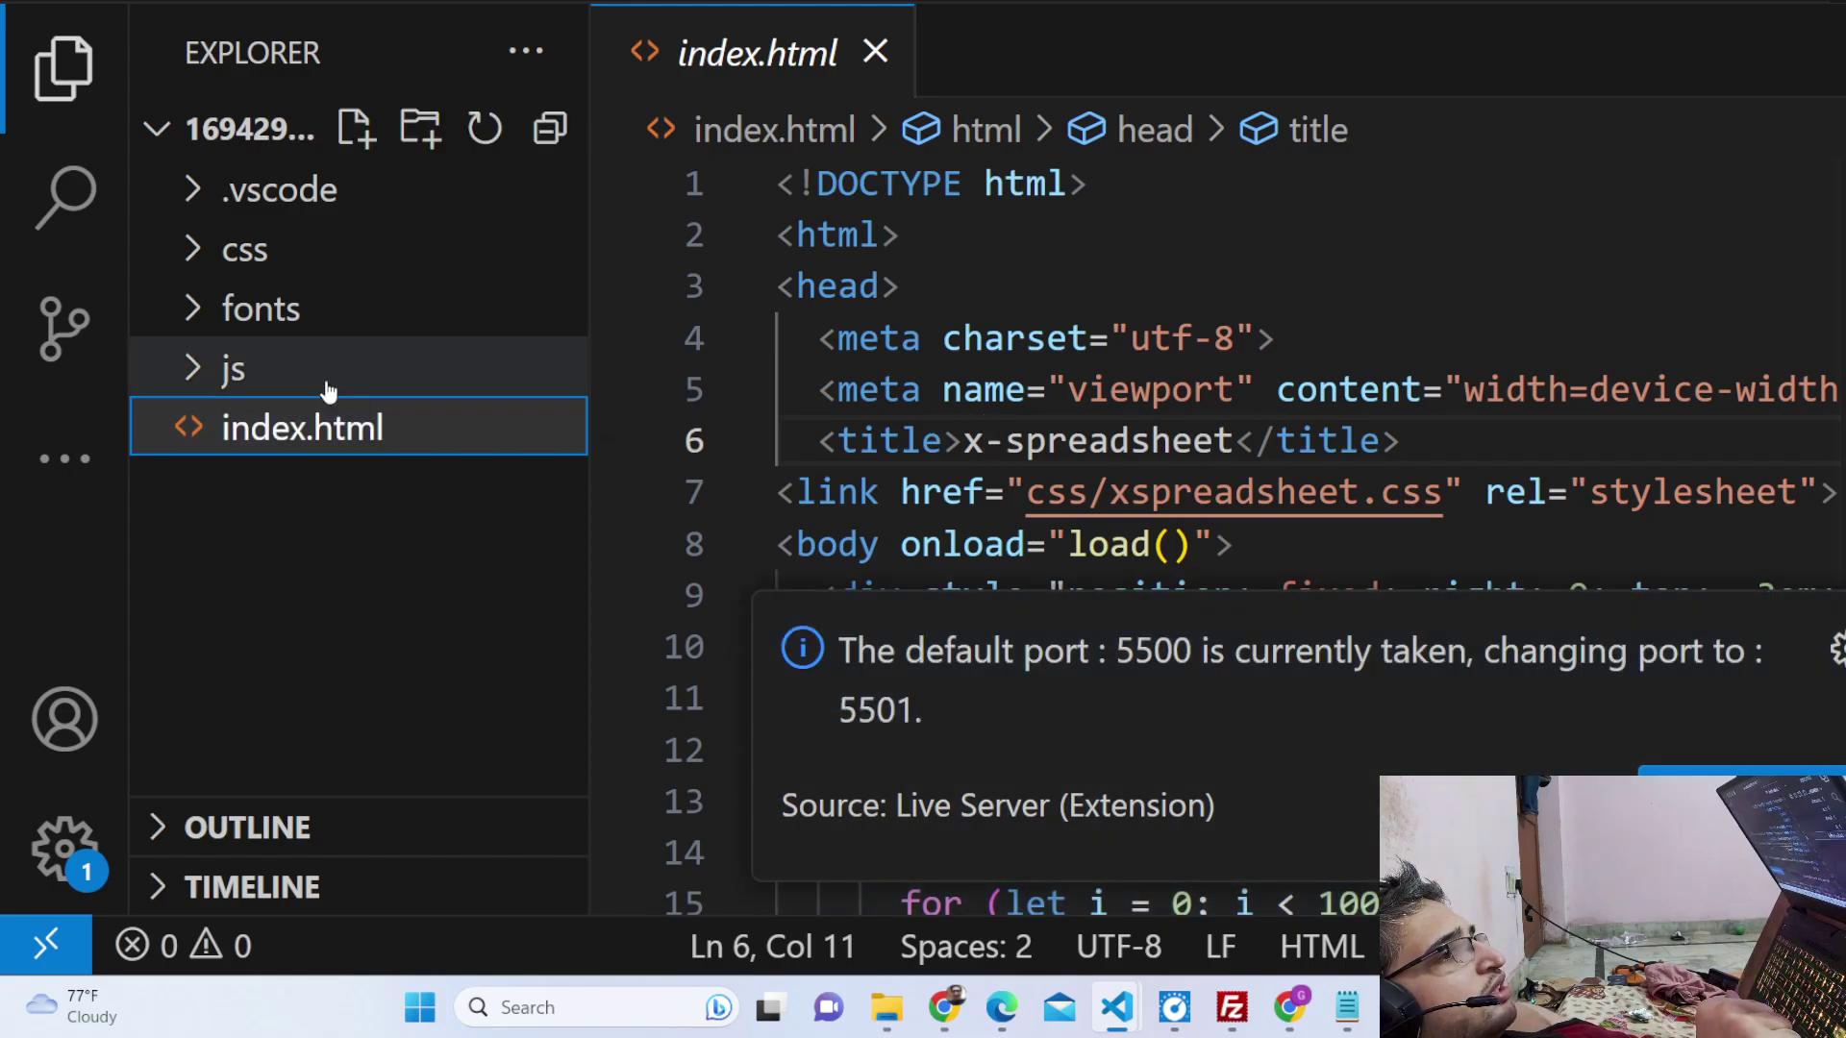
pyautogui.click(327, 384)
pyautogui.click(329, 403)
pyautogui.click(310, 309)
pyautogui.click(301, 252)
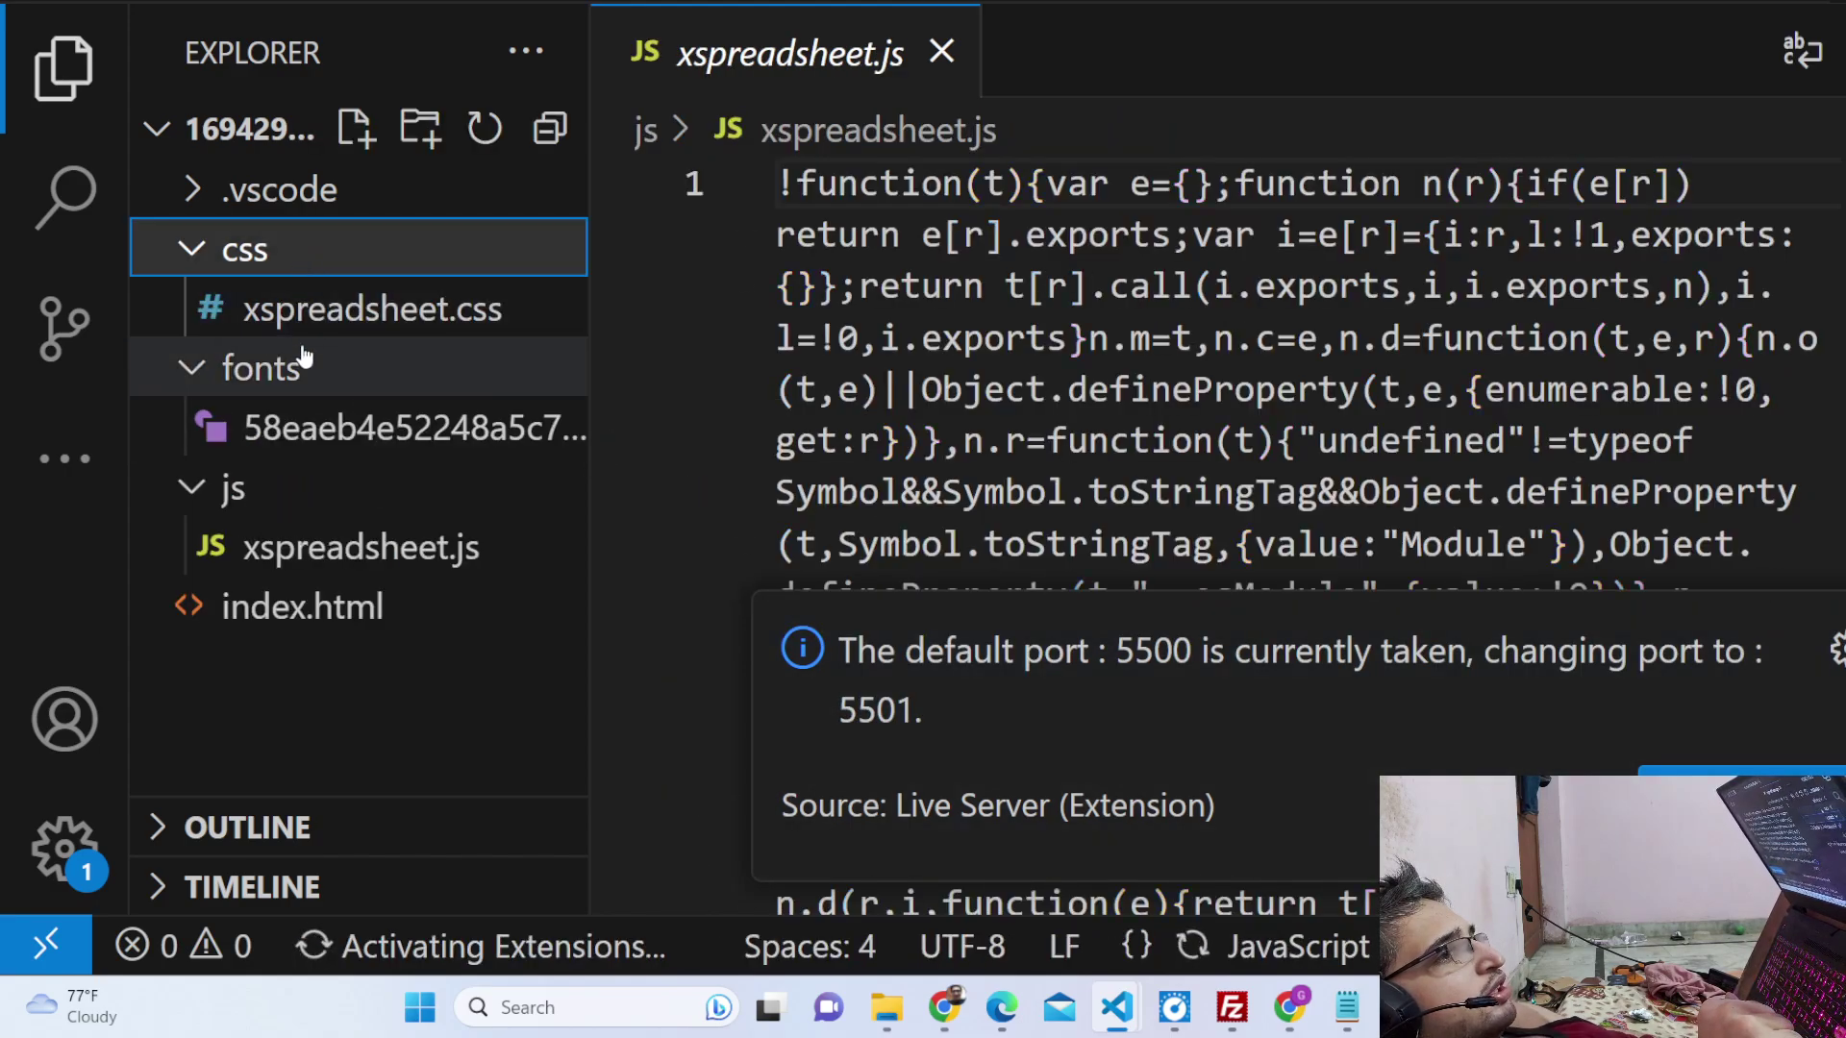
pyautogui.click(375, 616)
pyautogui.scroll(-15, 1291, 450)
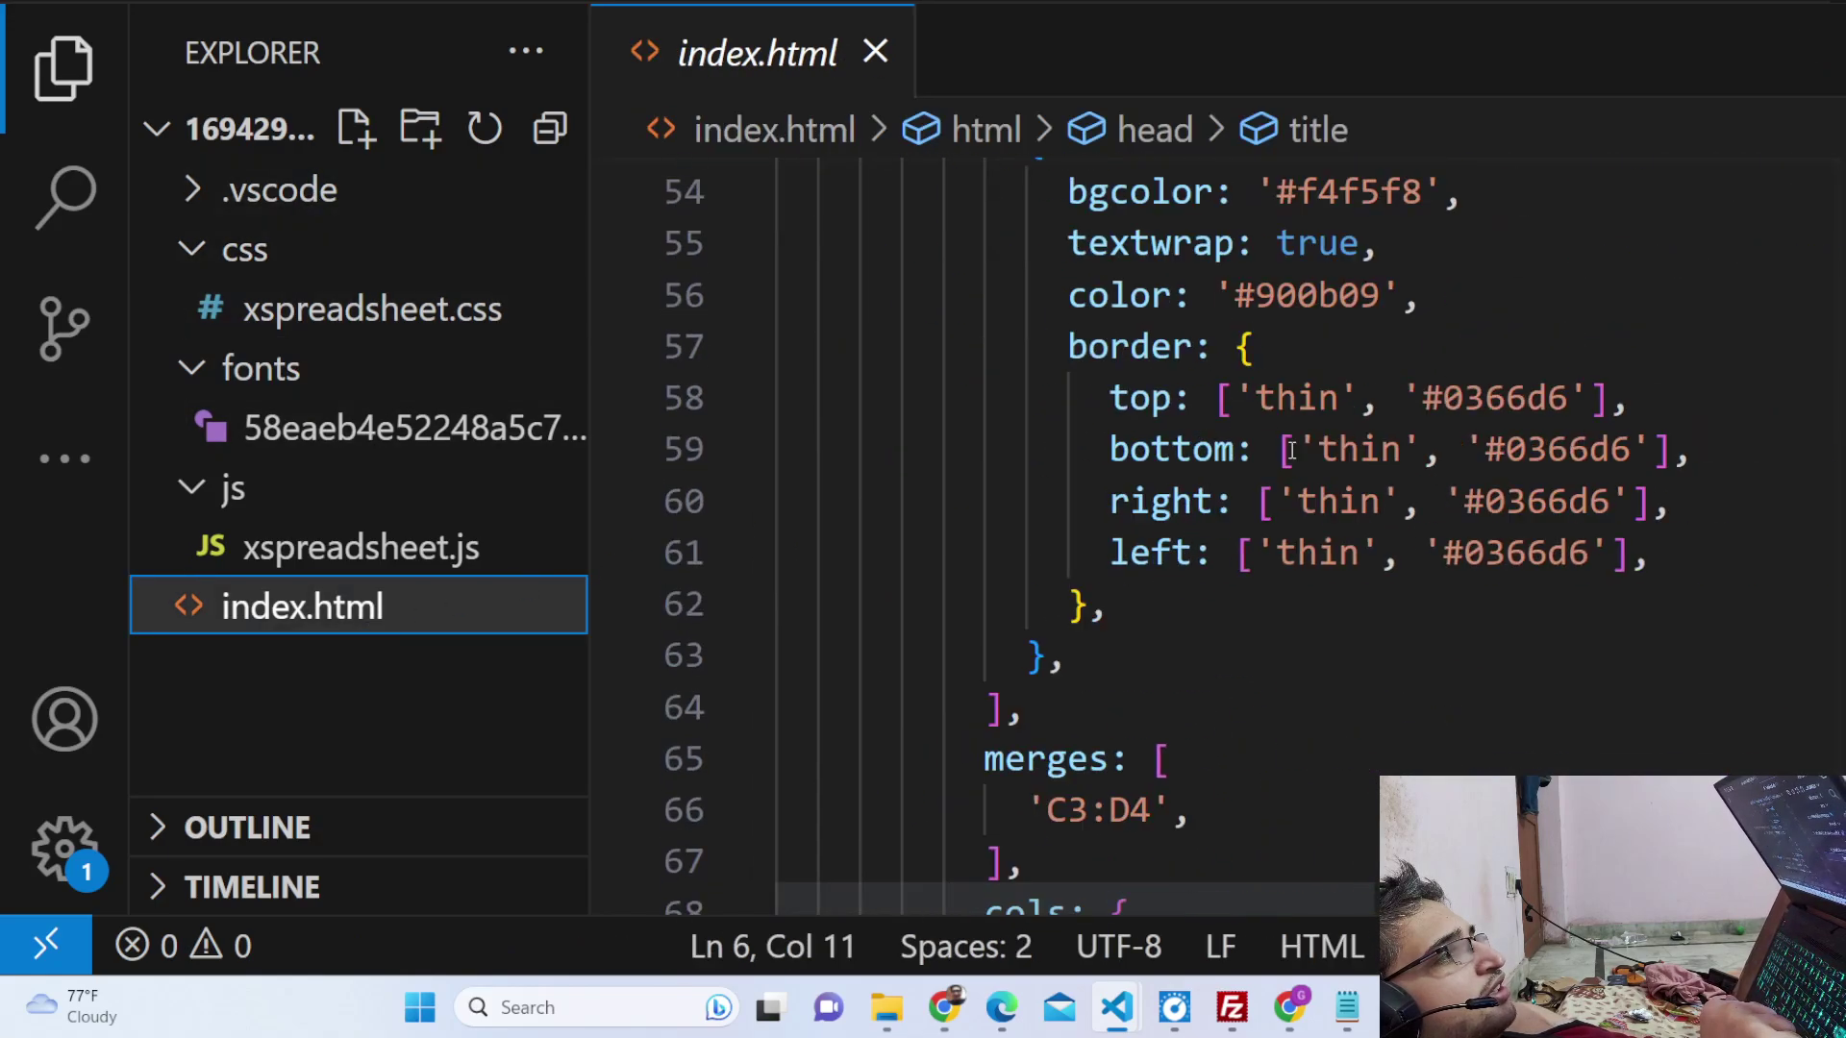